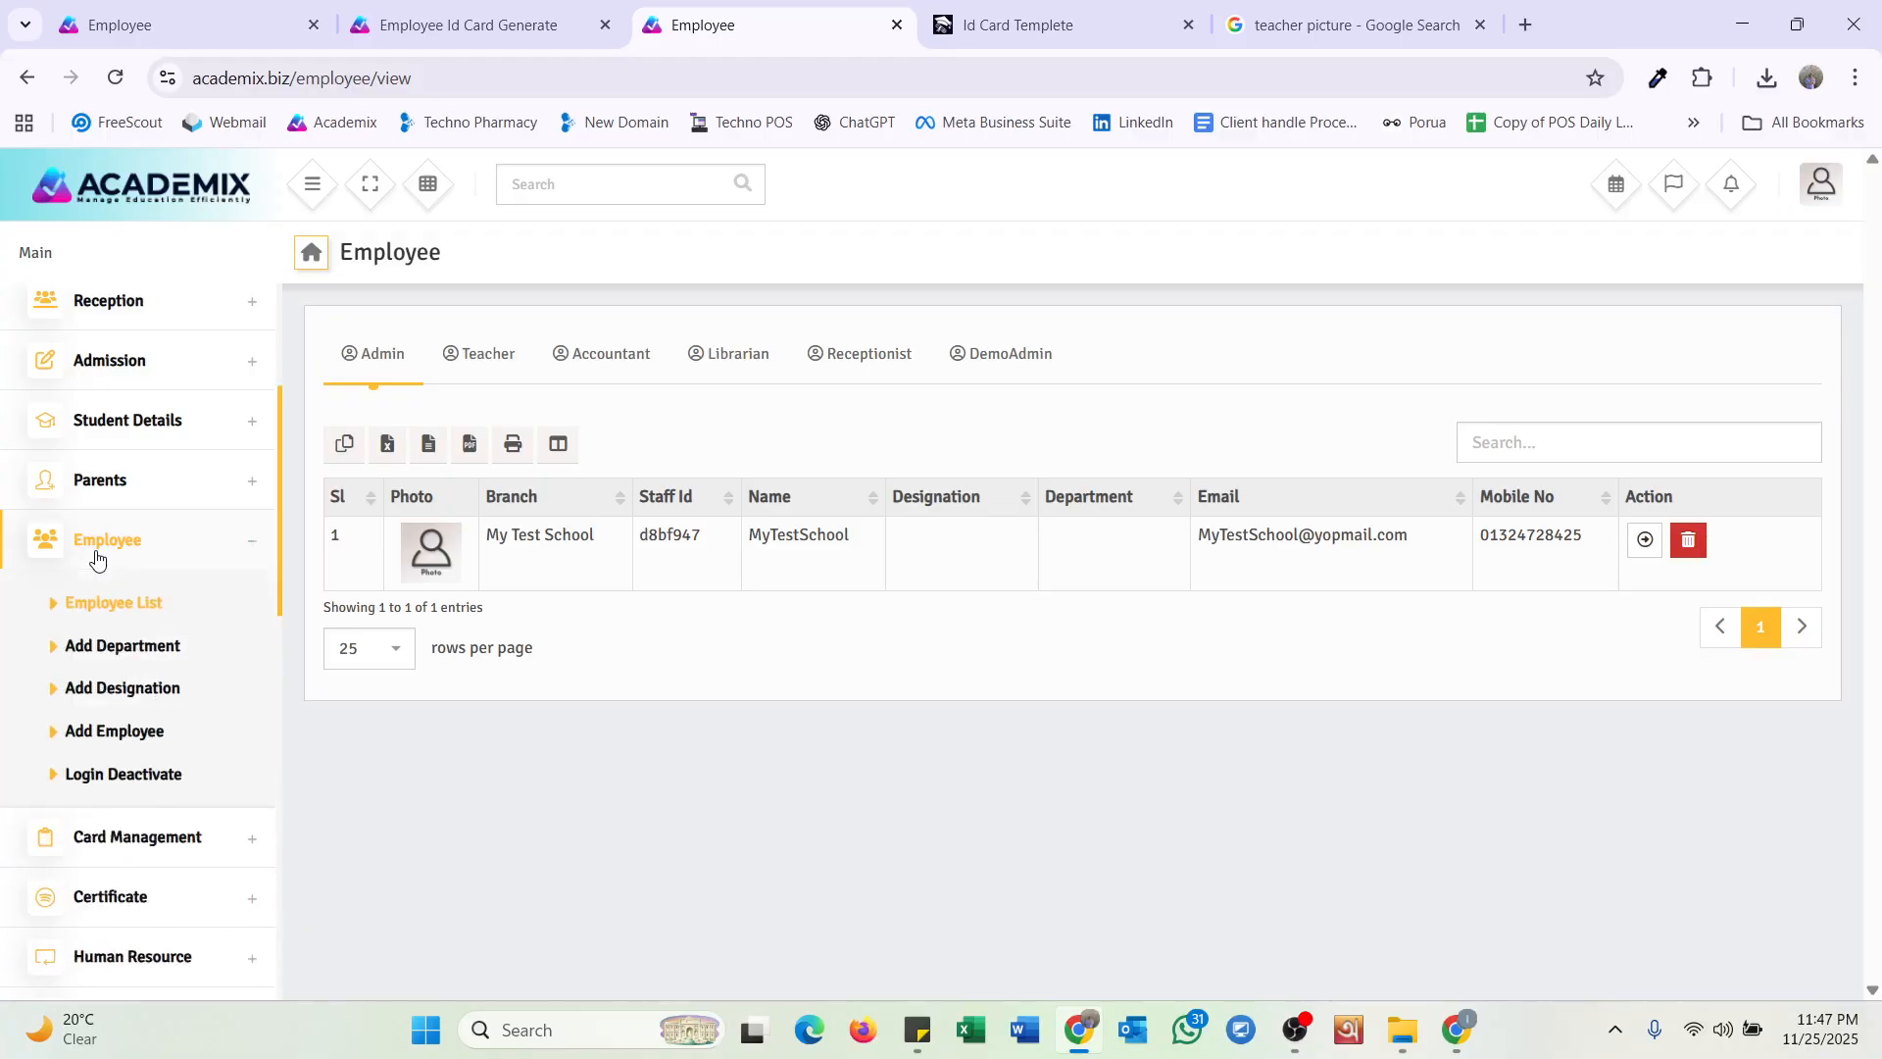
Open the Add Department page from the Employee section of the sidebar.
{"action": "left_click", "coordinate": [149, 655]}
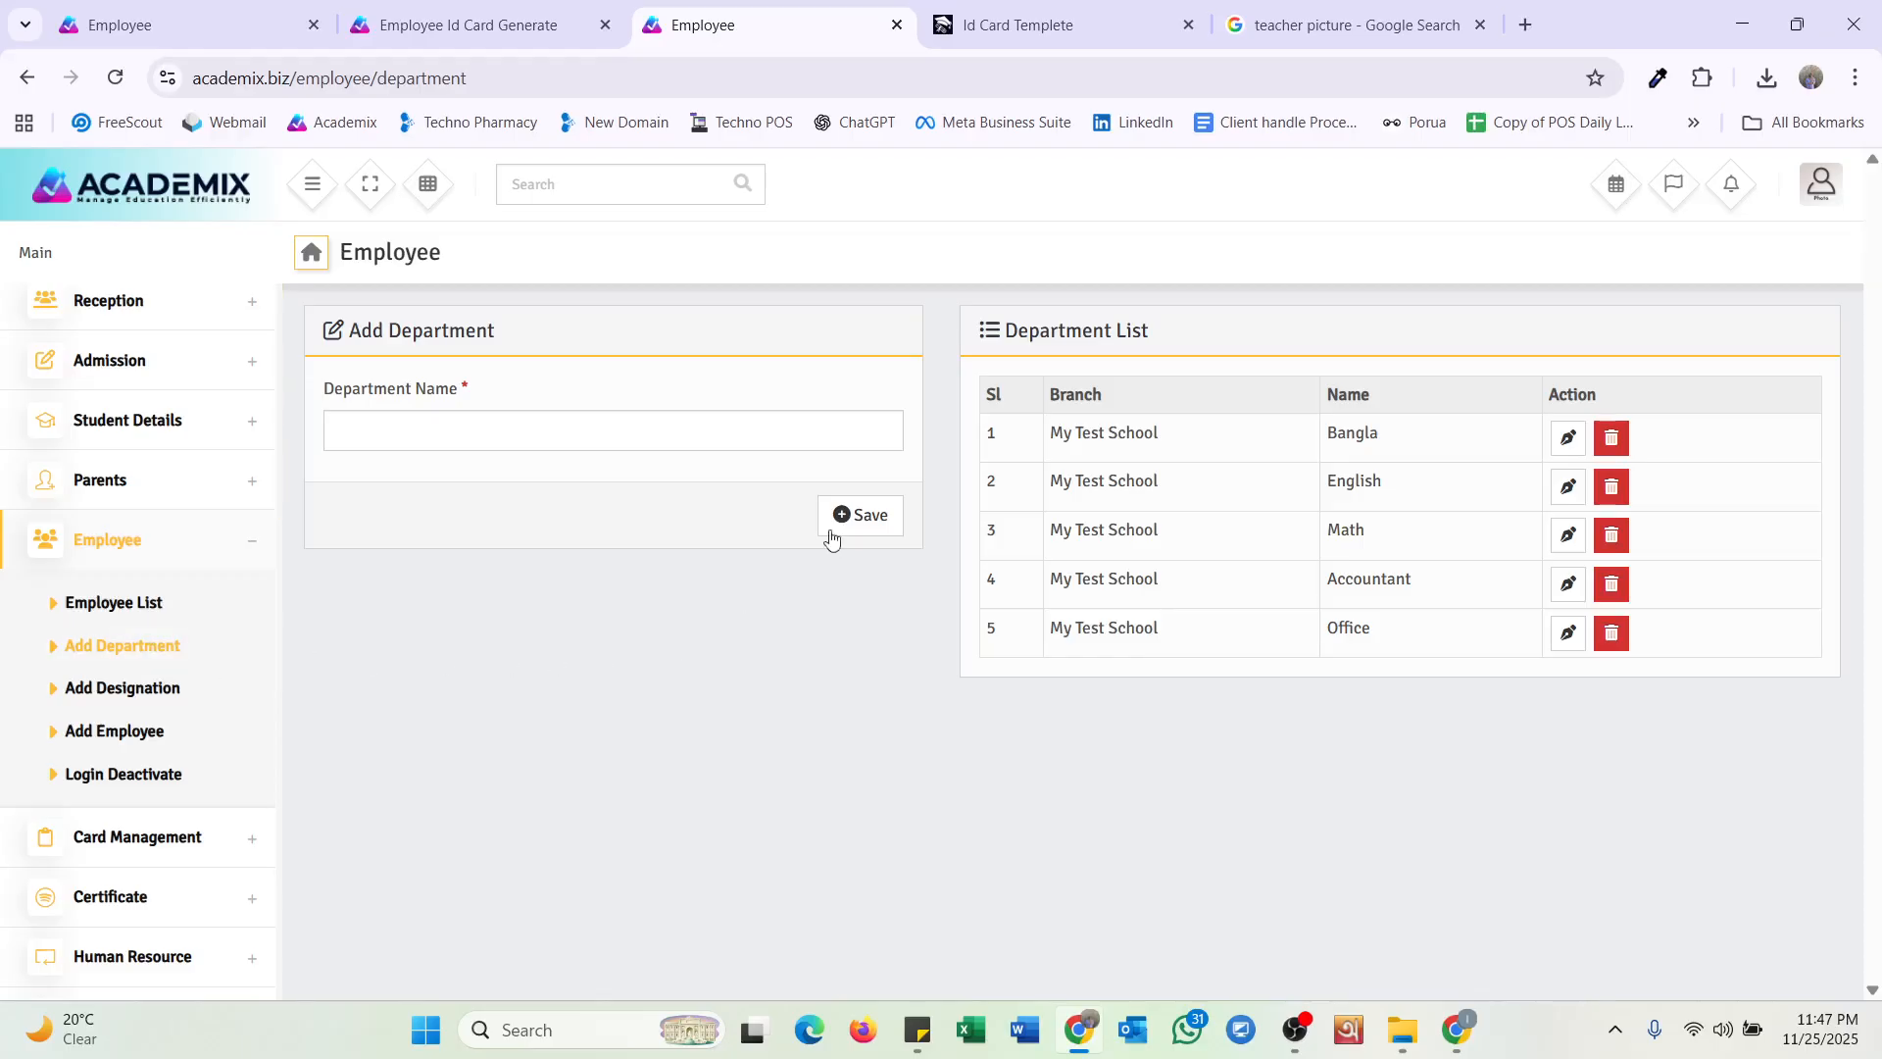
Save a new History department, then go to the Add Designation page.
{"action": "left_click", "coordinate": [617, 435]}
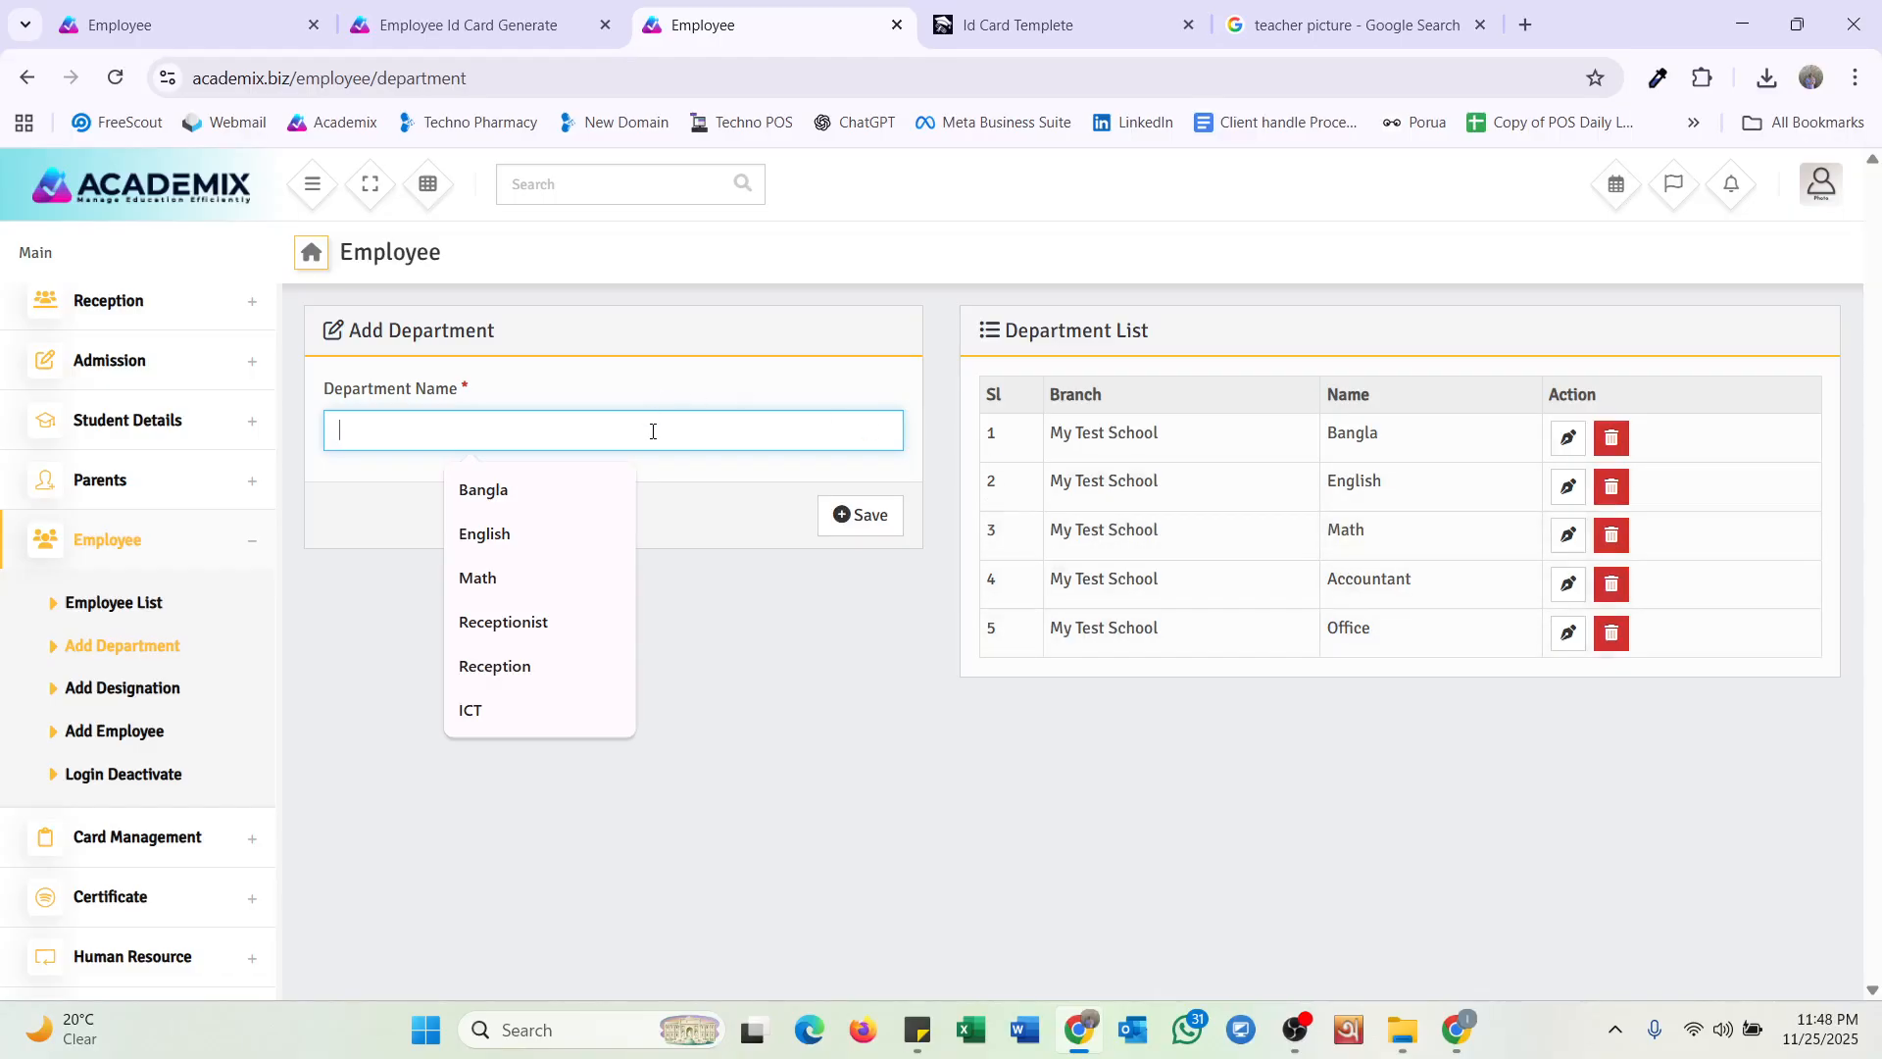
{"action": "type", "text": "H"}
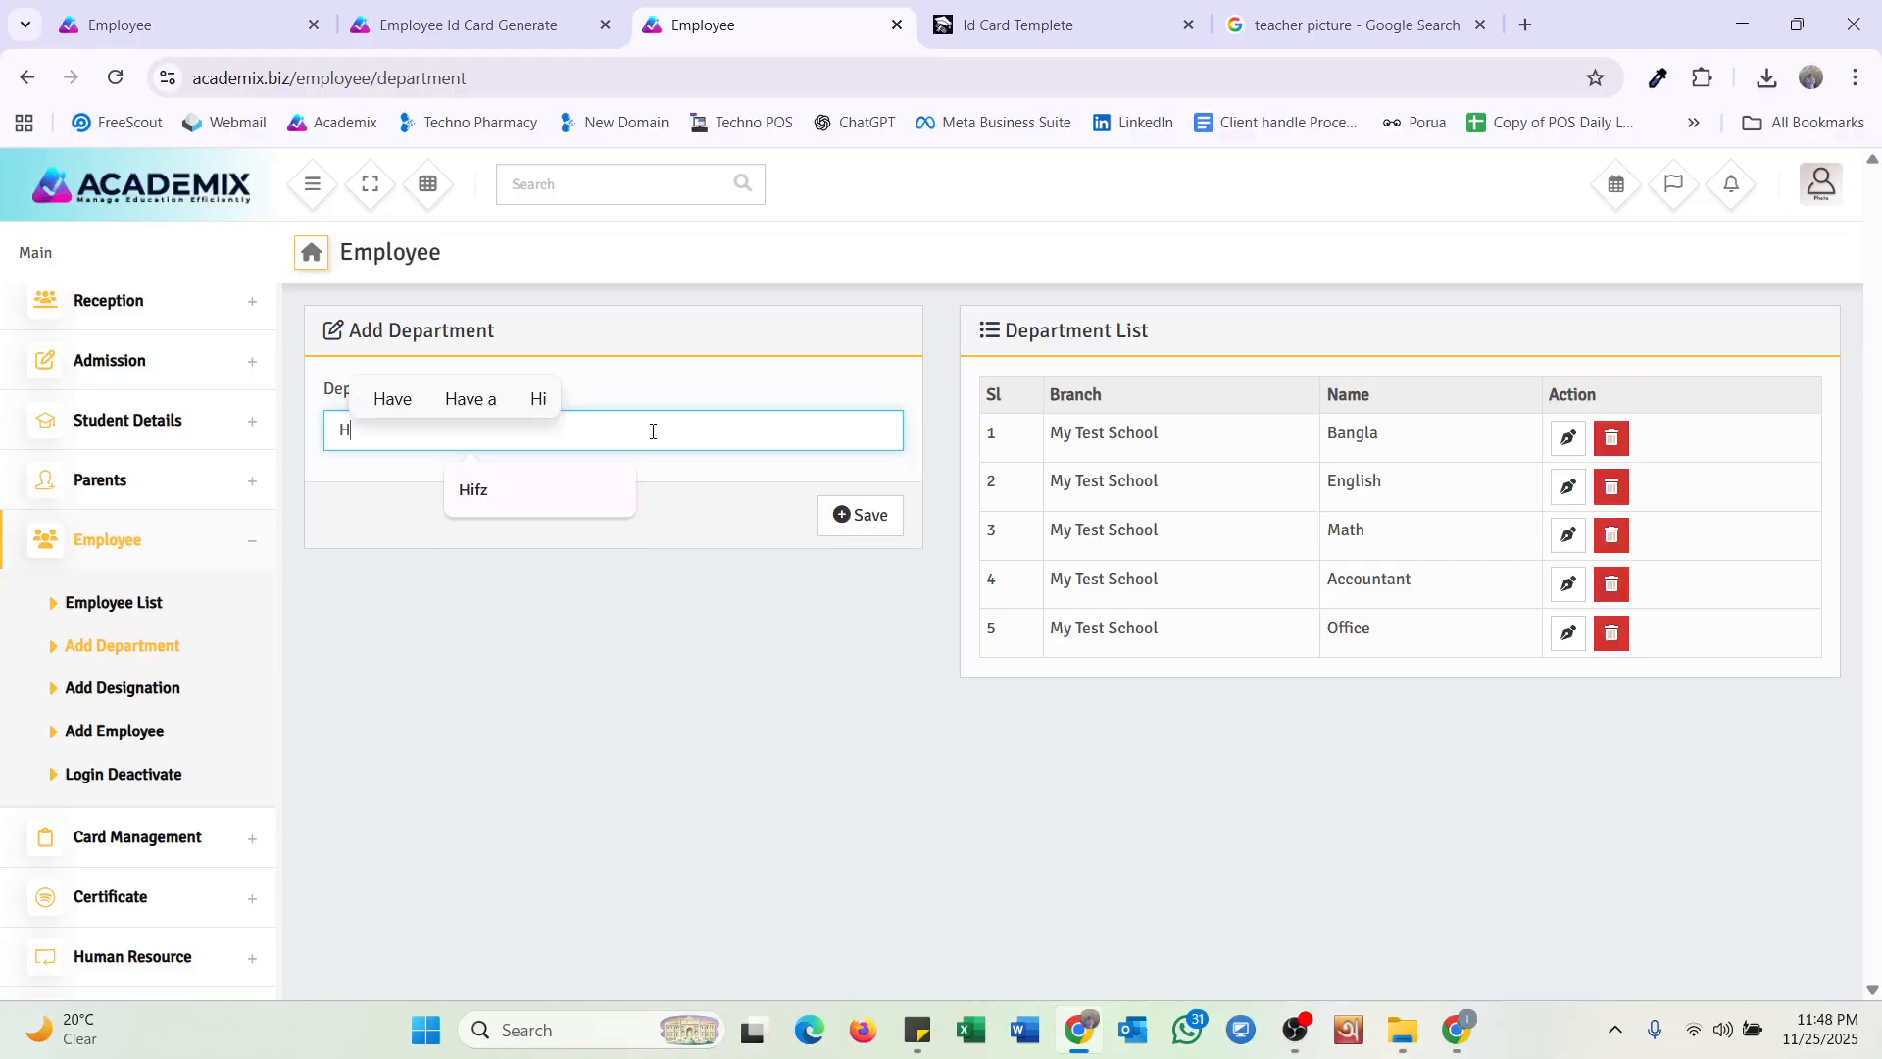
{"action": "type", "text": "istory"}
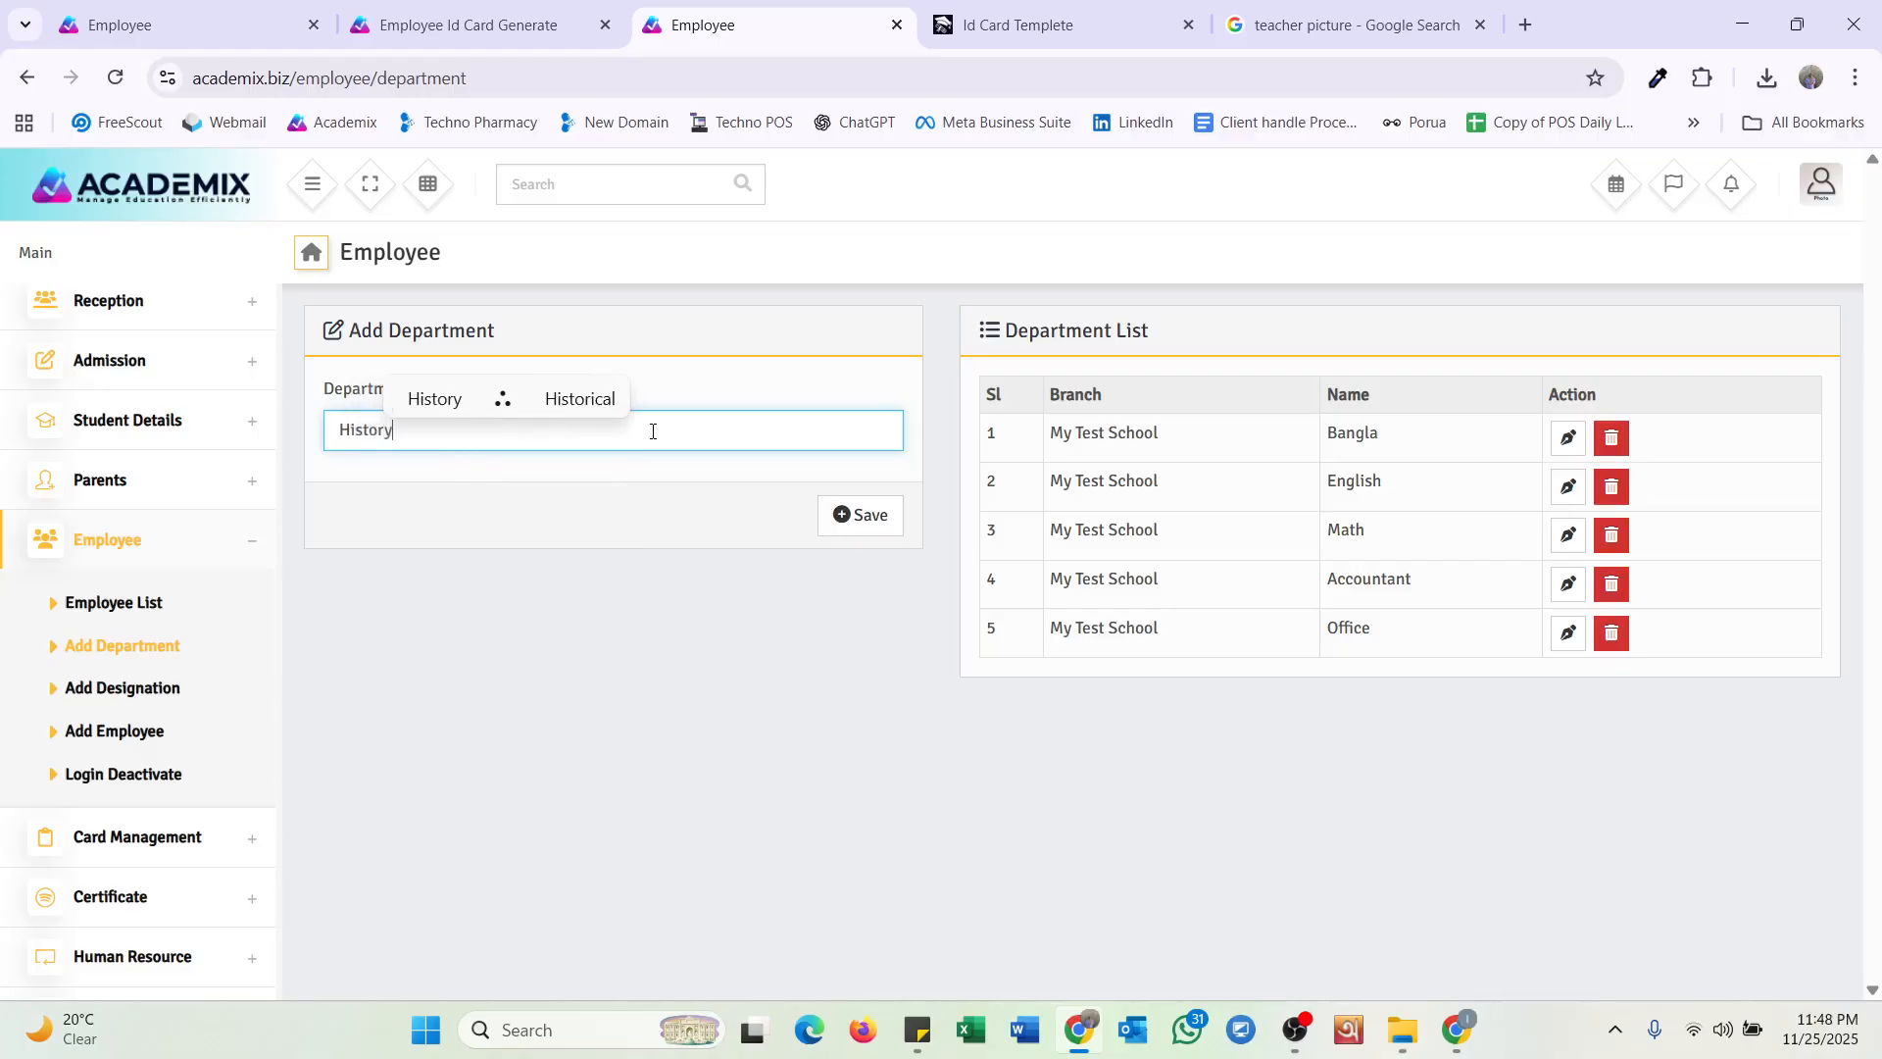
{"action": "key", "text": "Return"}
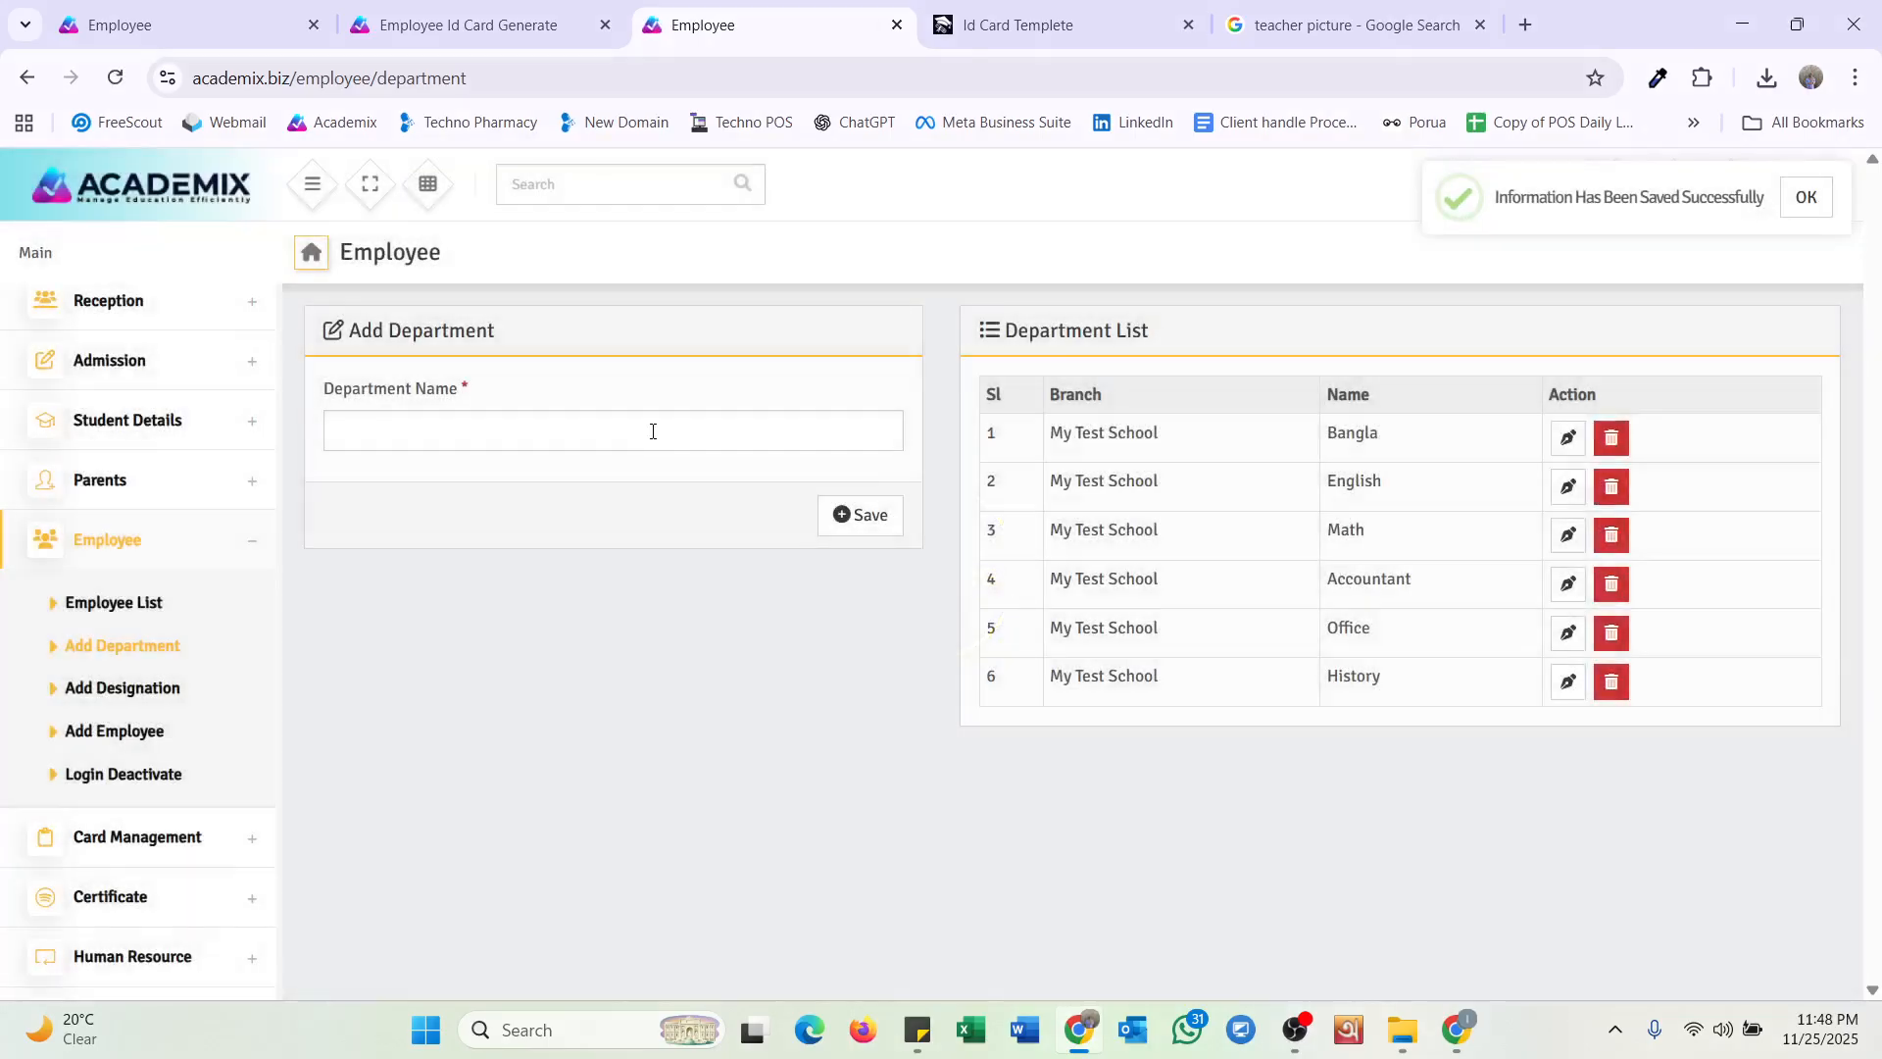
{"action": "left_click", "coordinate": [127, 698]}
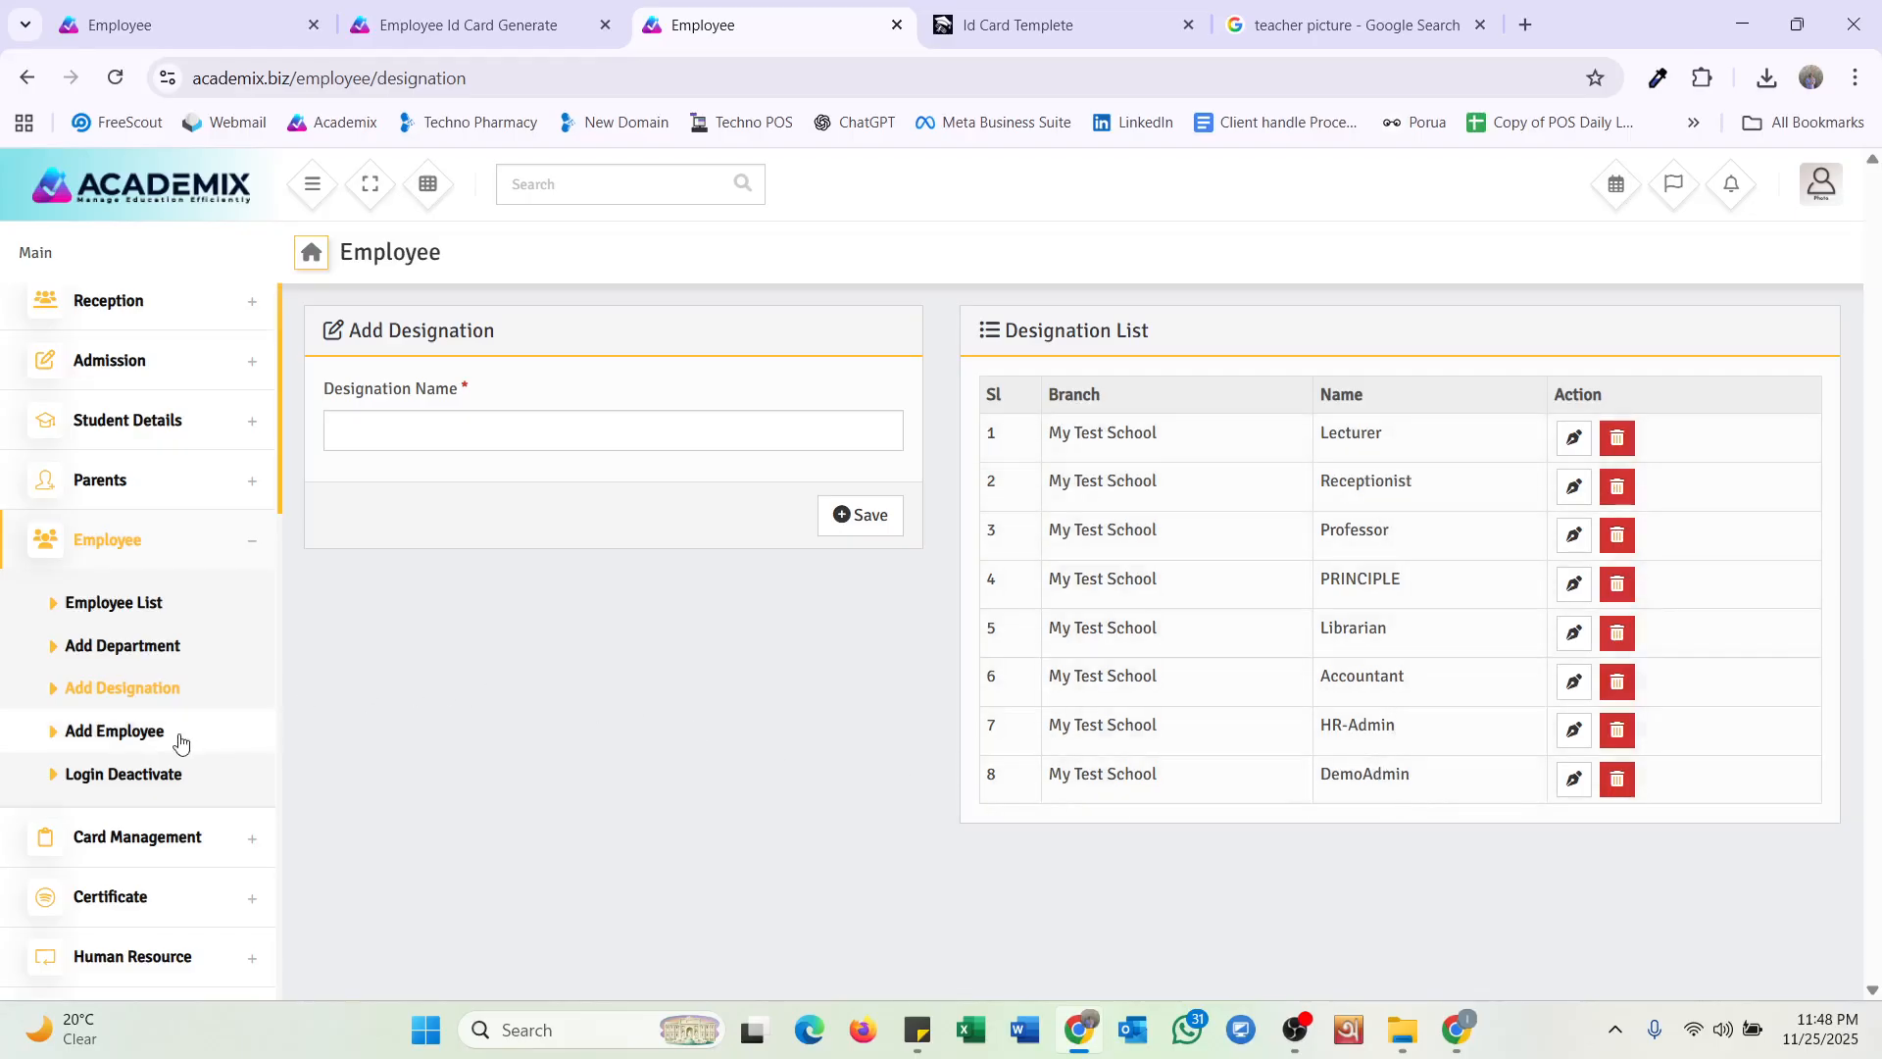
Start a new employee with role Teacher and joining date 26 November 2025.
{"action": "left_click", "coordinate": [119, 733]}
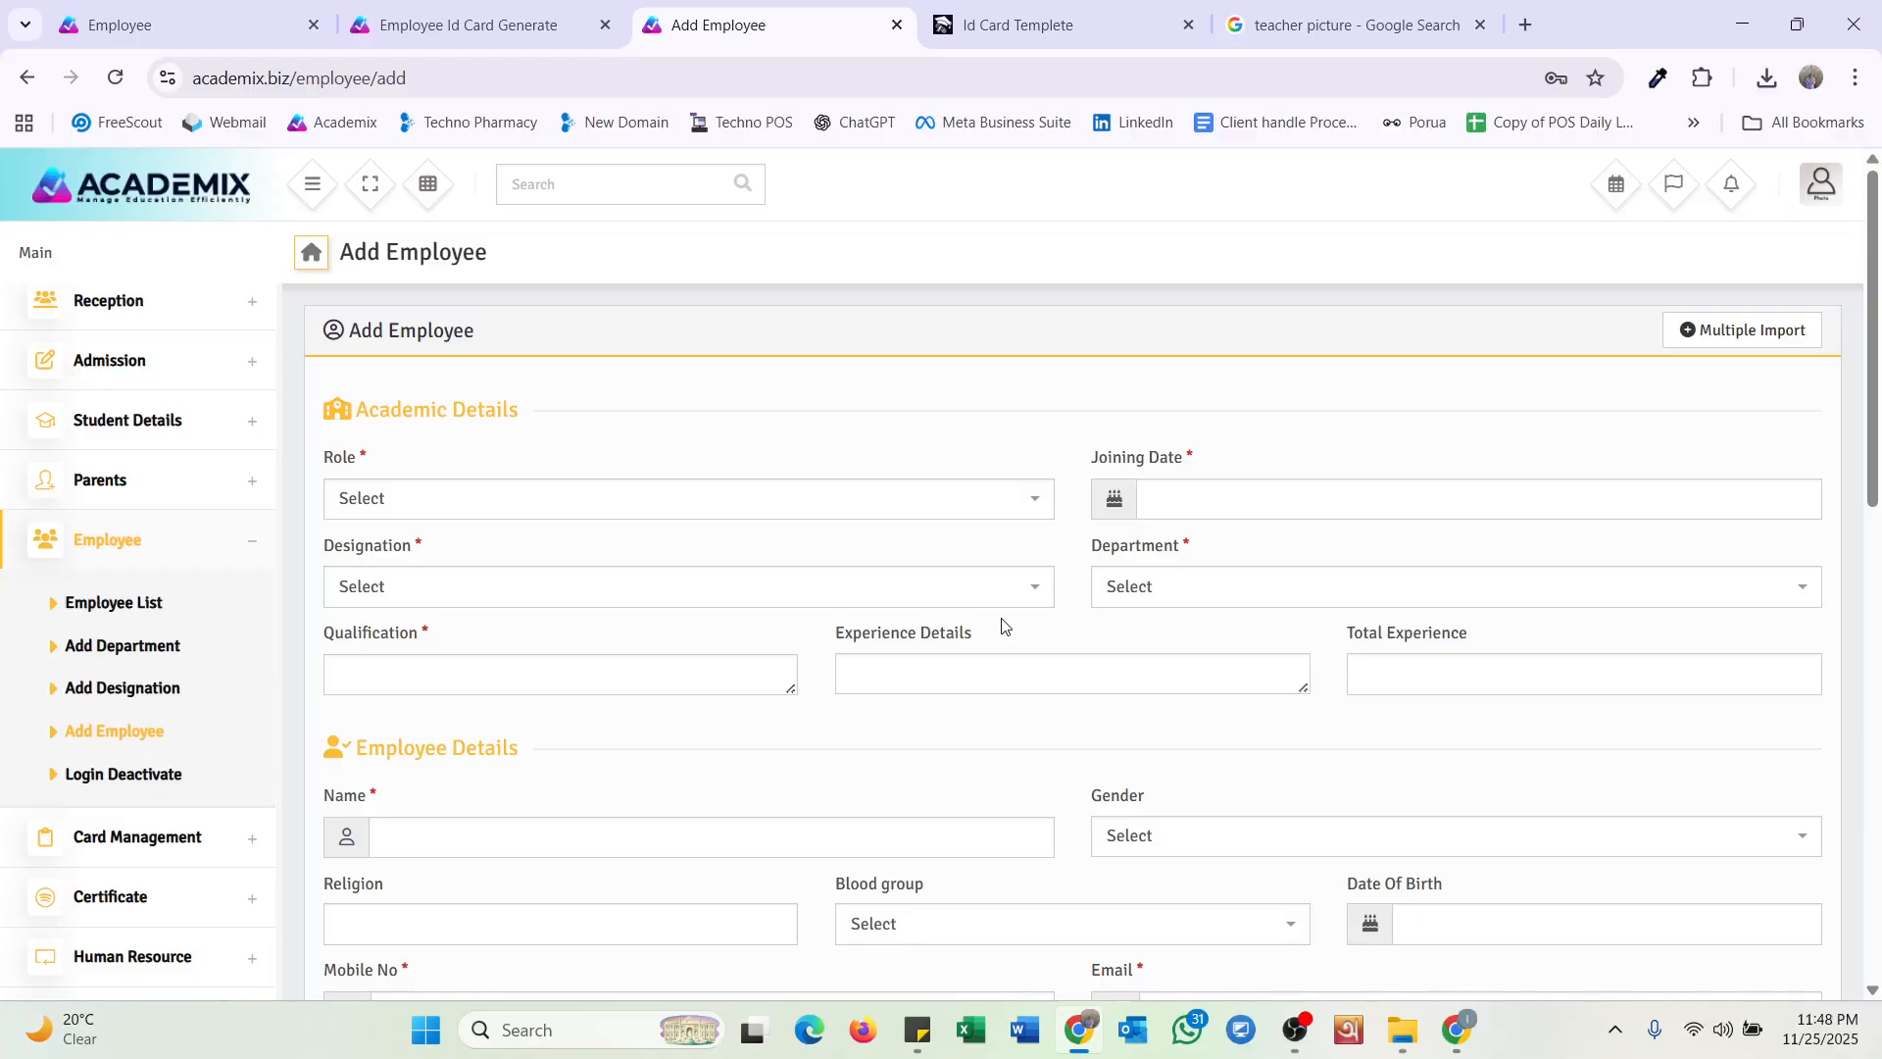
{"action": "left_click", "coordinate": [557, 502]}
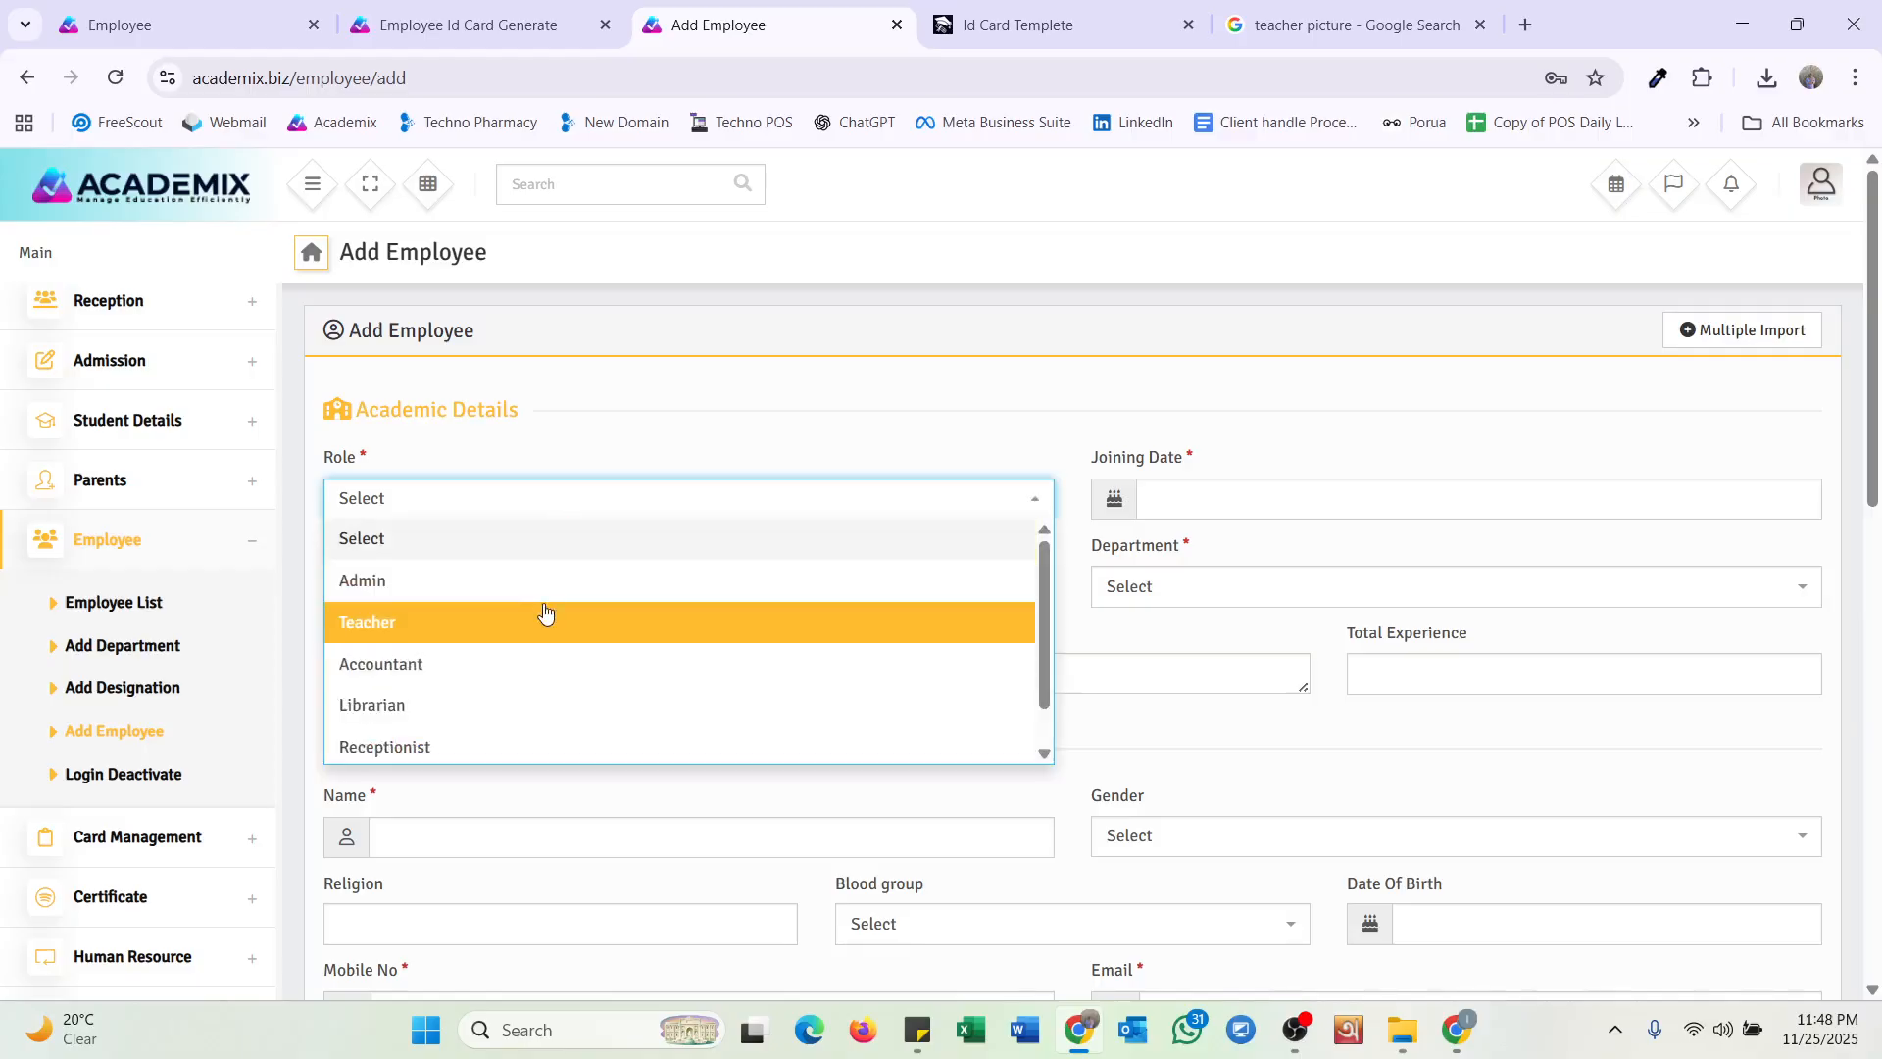
{"action": "left_click", "coordinate": [545, 620]}
{"action": "left_click", "coordinate": [1176, 503]}
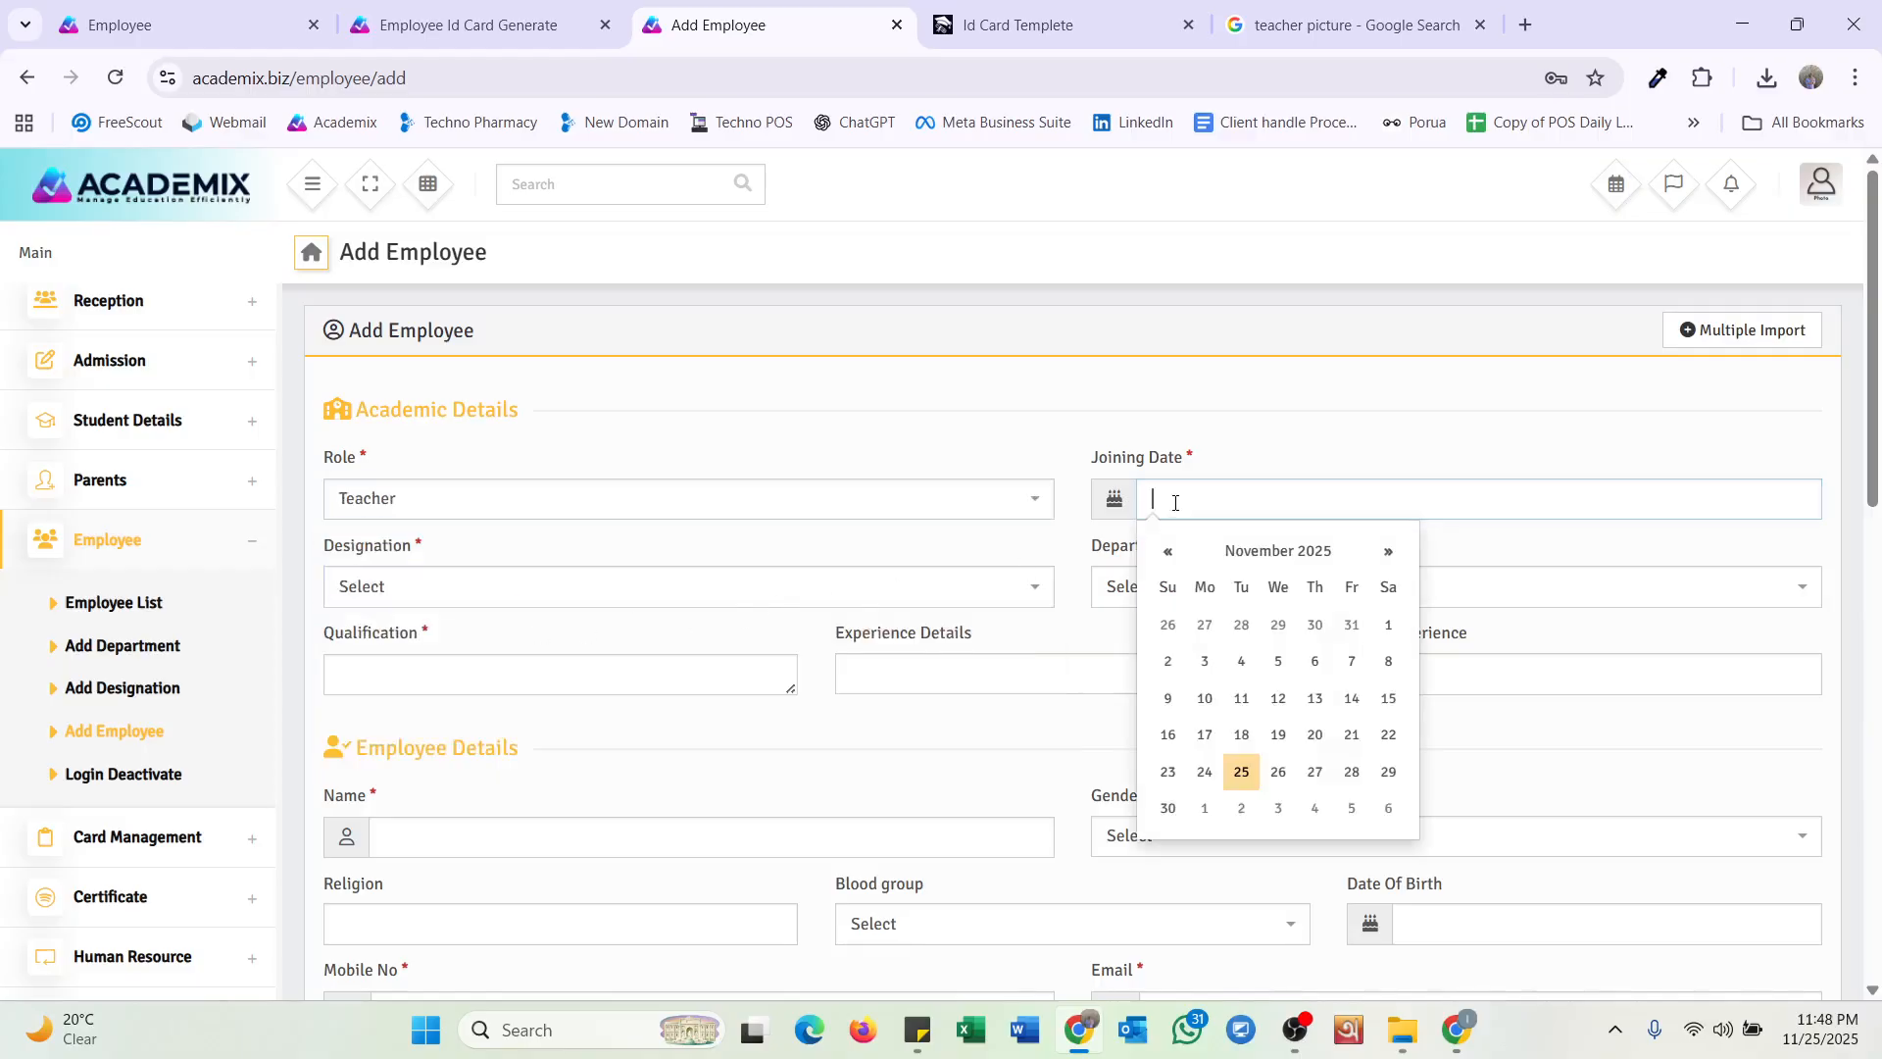
{"action": "left_click", "coordinate": [1278, 771]}
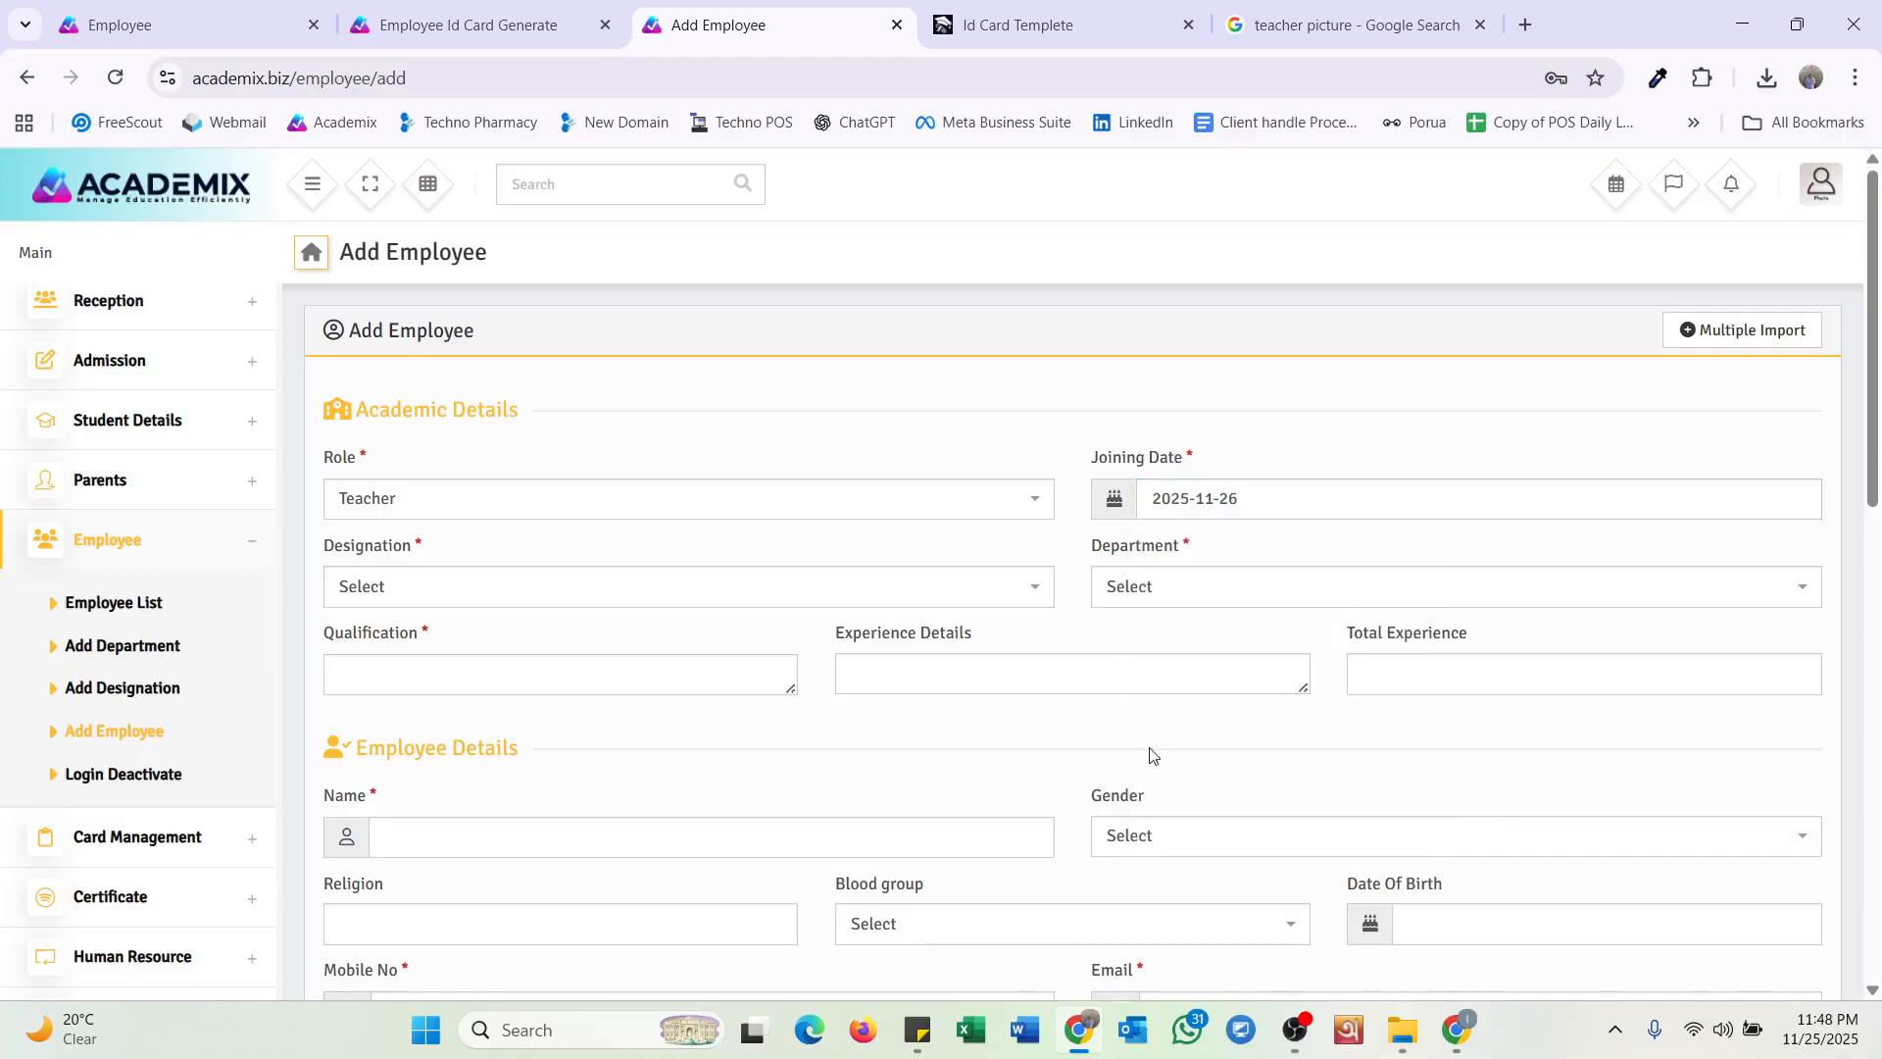
{"action": "left_click", "coordinate": [1255, 498]}
{"action": "left_click", "coordinate": [1386, 552]}
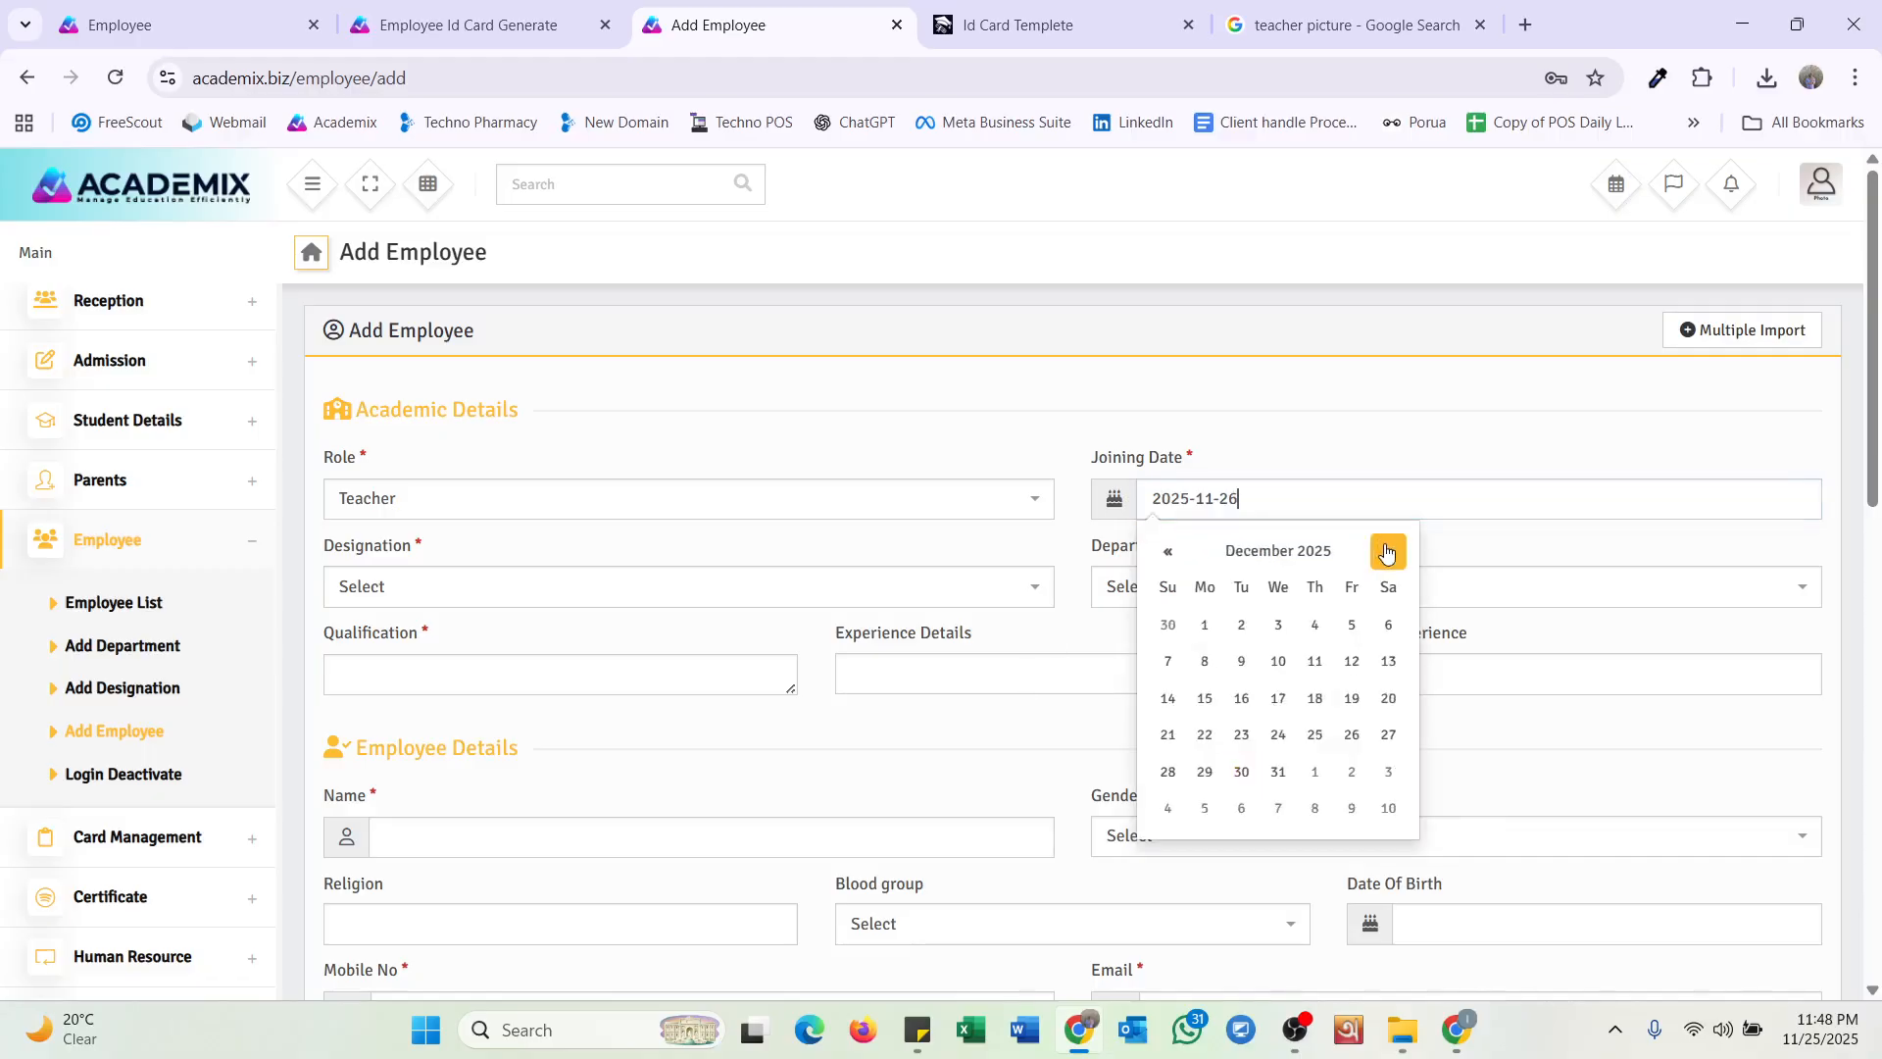
{"action": "left_click", "coordinate": [1386, 552]}
{"action": "left_click", "coordinate": [1386, 551]}
{"action": "left_click", "coordinate": [1168, 552]}
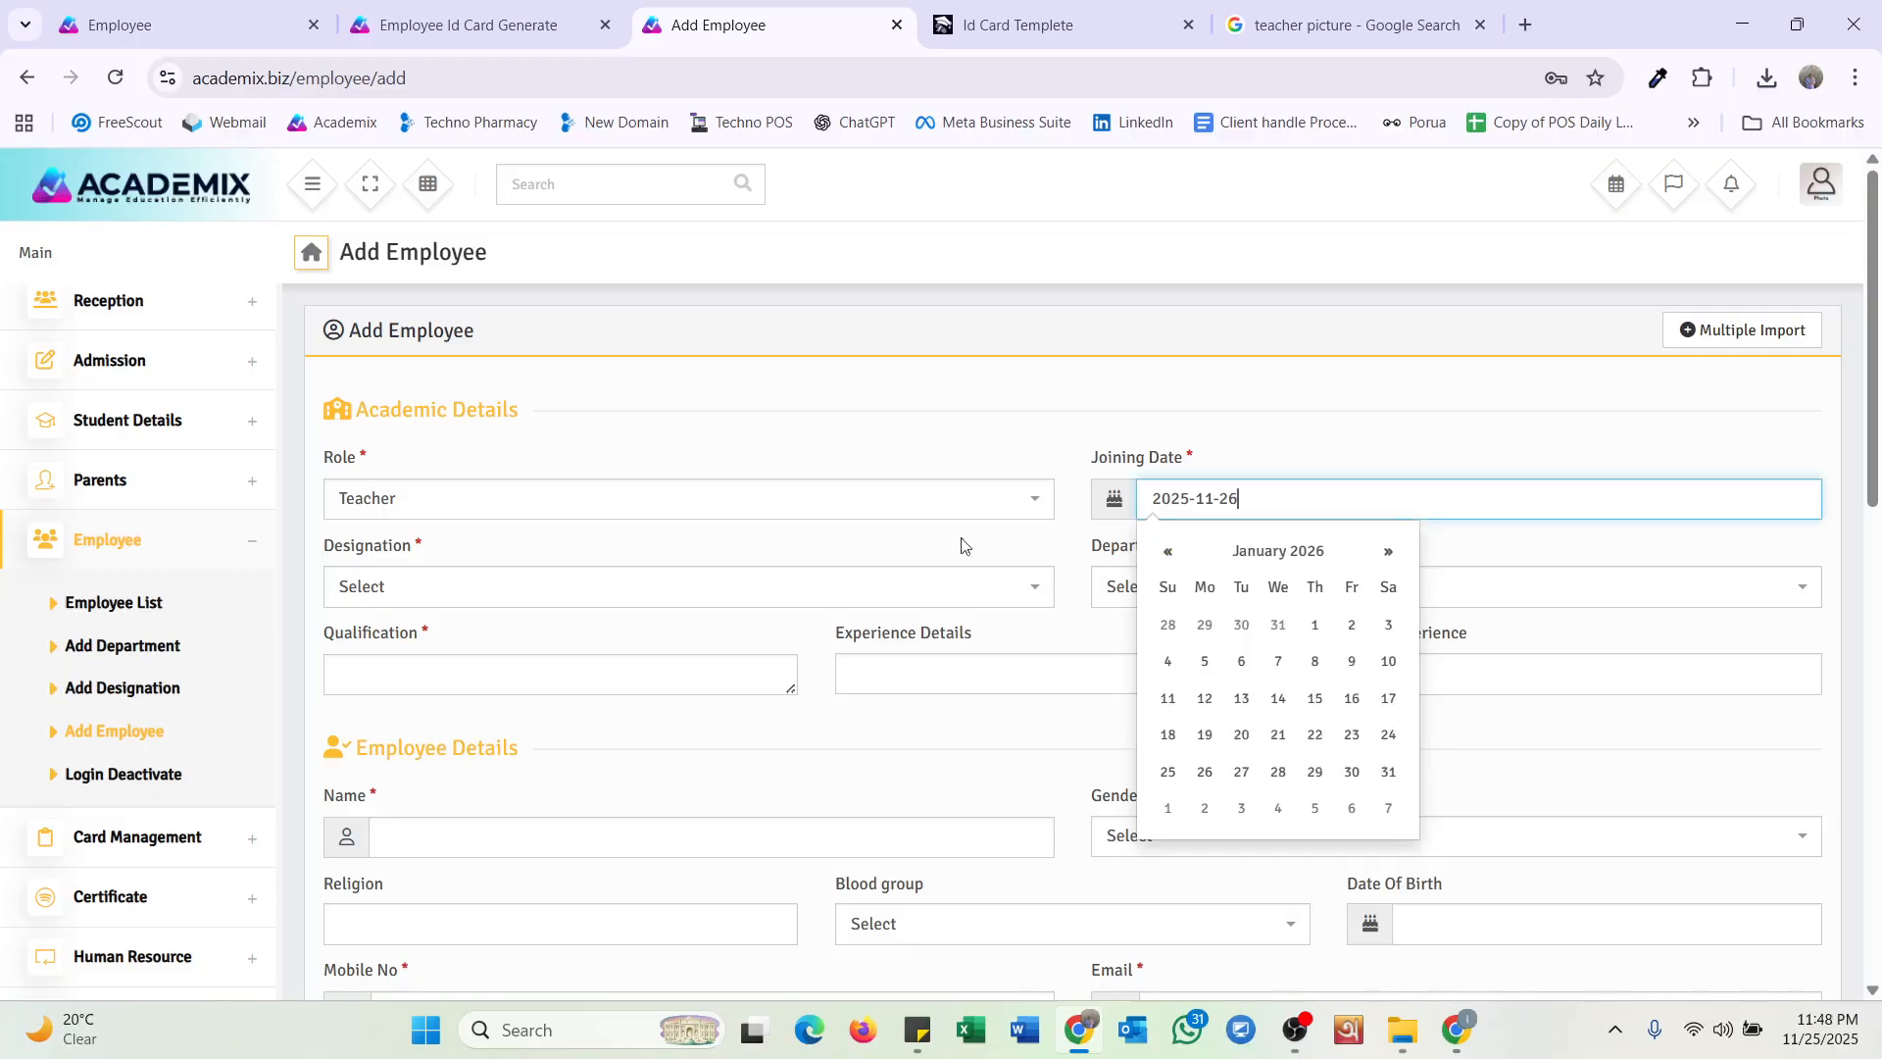
Set the employee's designation to Lecturer and department to History.
{"action": "left_click", "coordinate": [454, 588]}
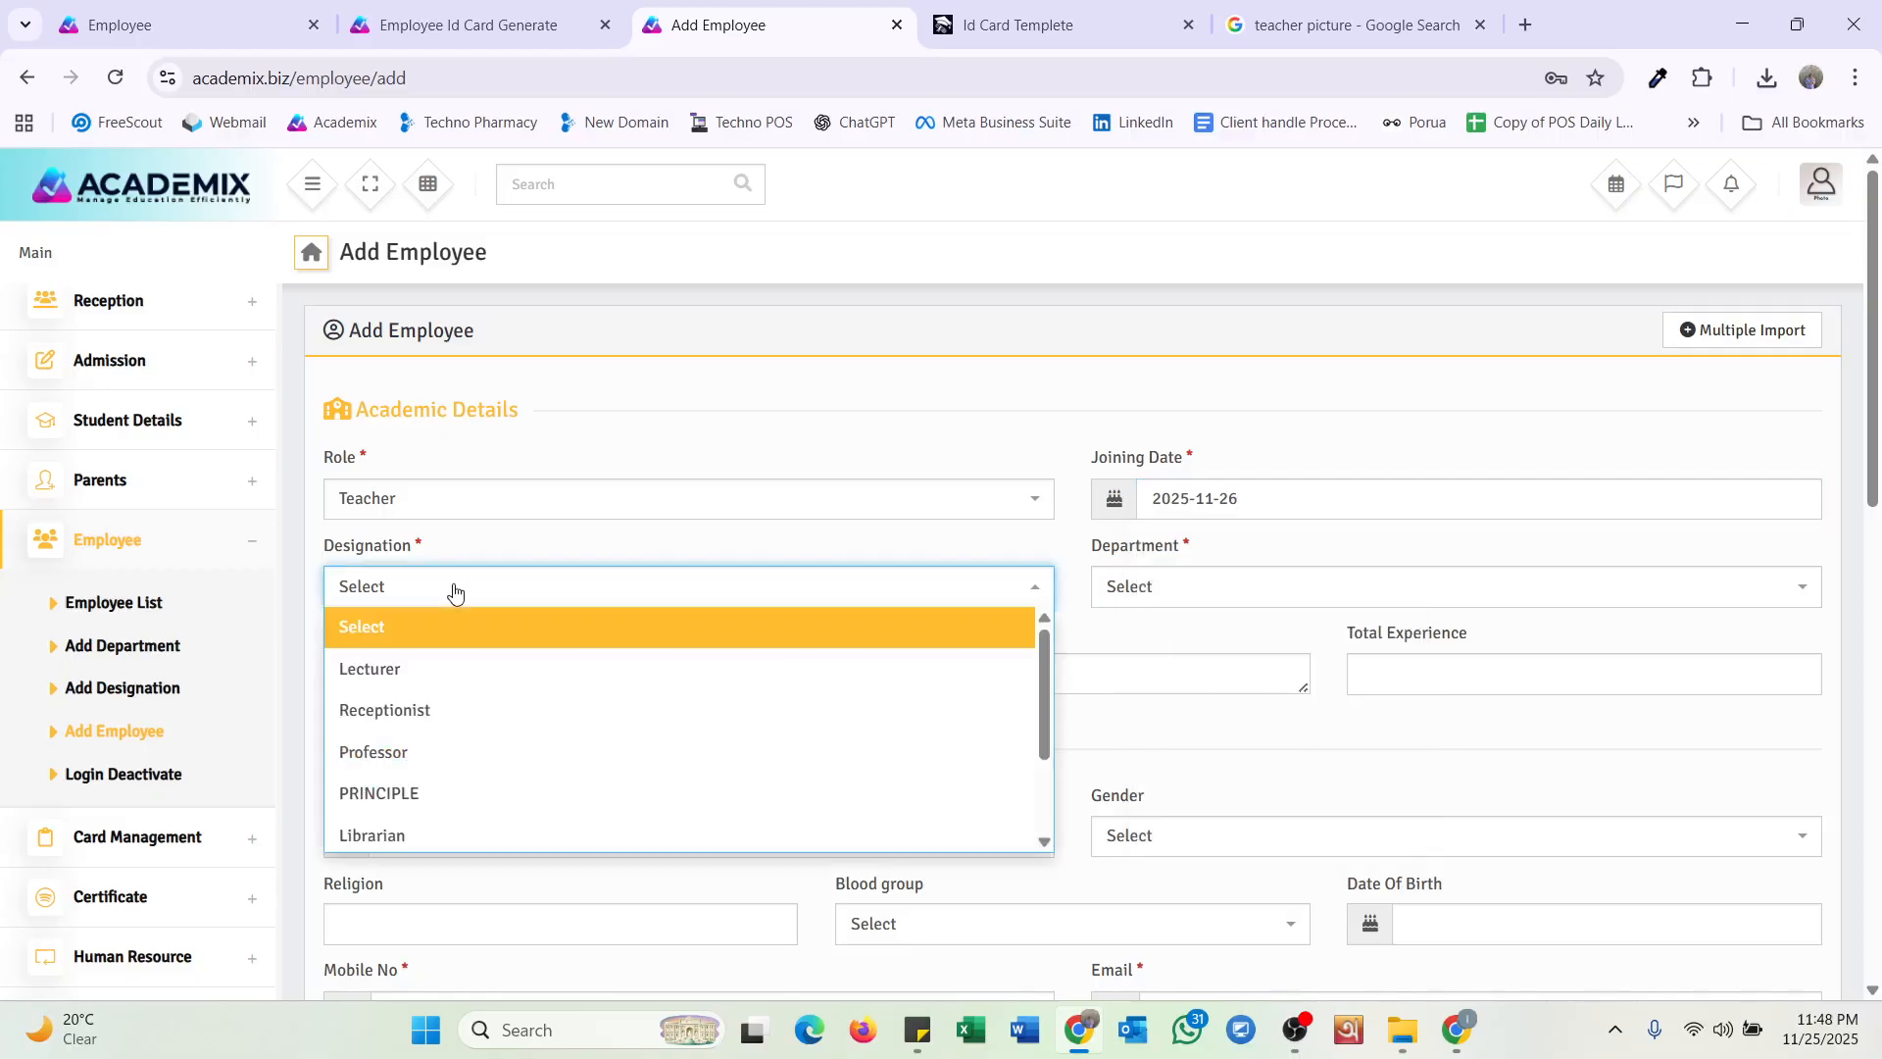
{"action": "left_click", "coordinate": [454, 671]}
{"action": "left_click", "coordinate": [1136, 606]}
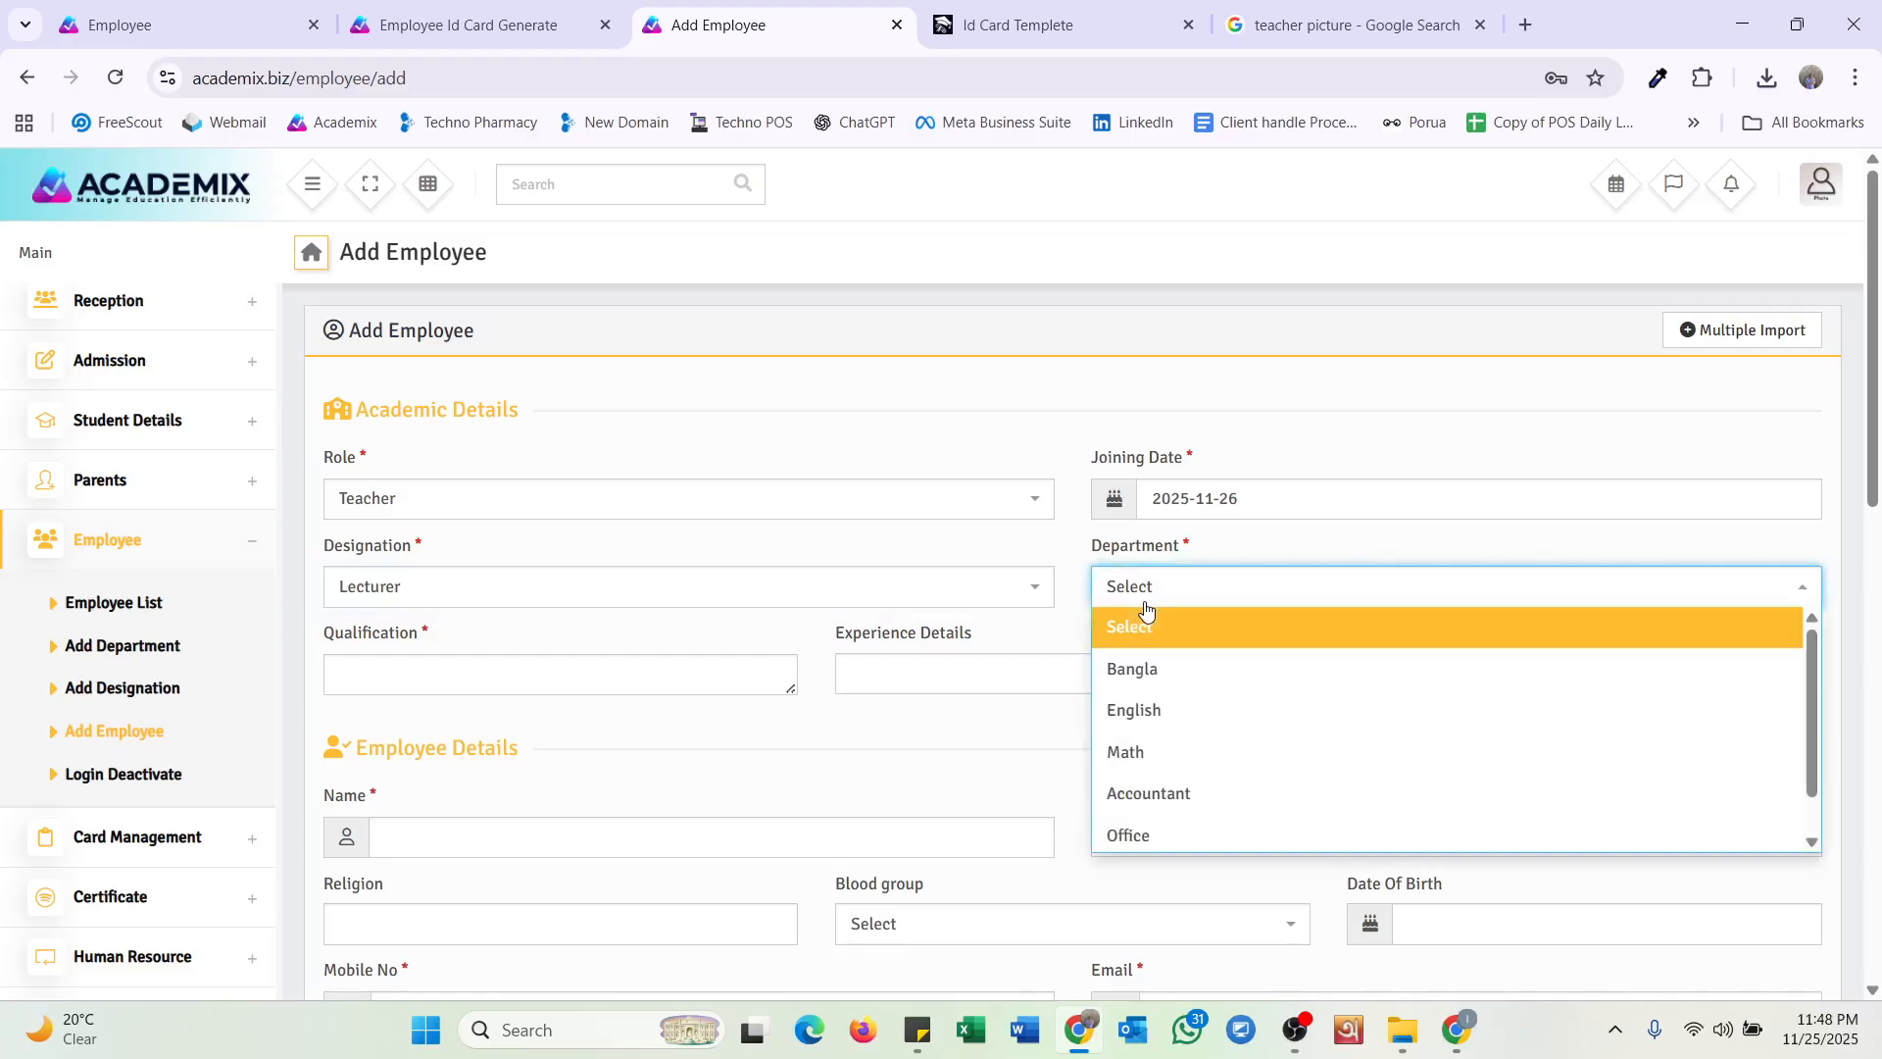
{"action": "scroll", "coordinate": [1152, 779], "scroll_direction": "down", "scroll_amount": 1}
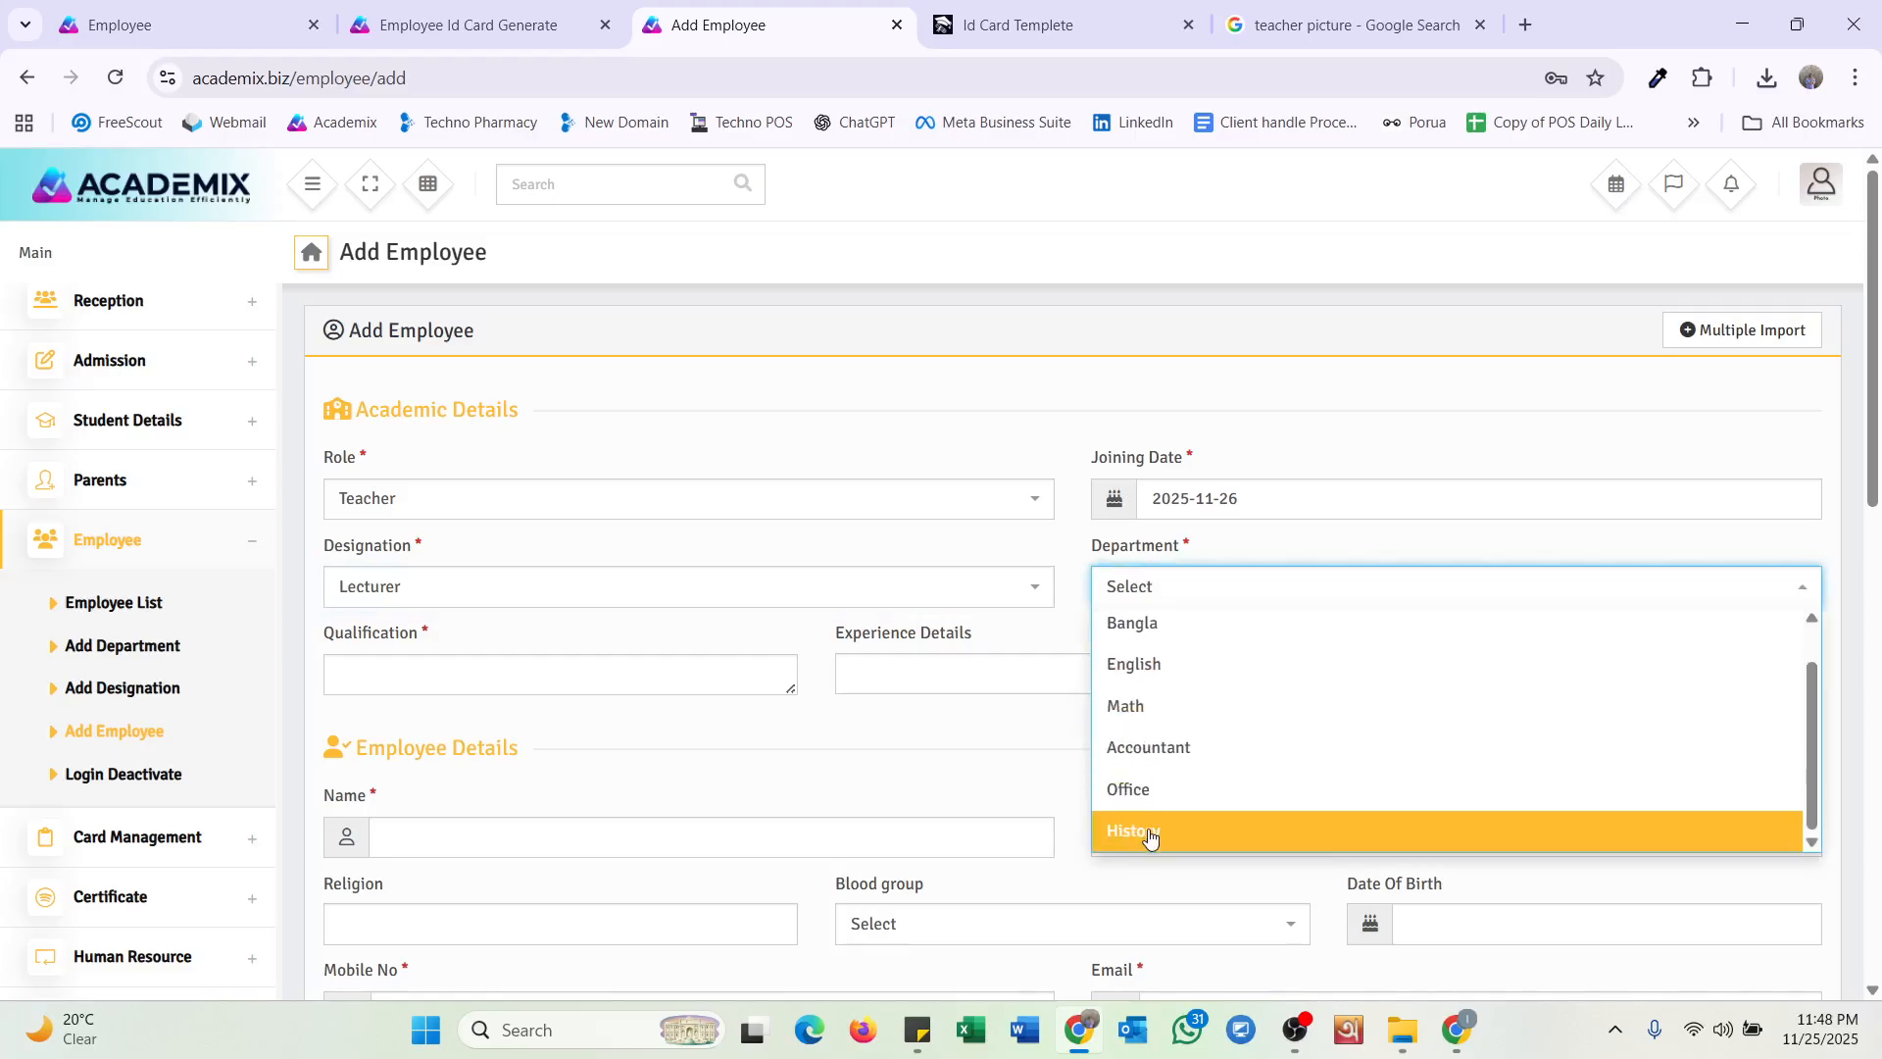
{"action": "left_click", "coordinate": [1143, 830]}
{"action": "scroll", "coordinate": [965, 707], "scroll_direction": "down", "scroll_amount": 2}
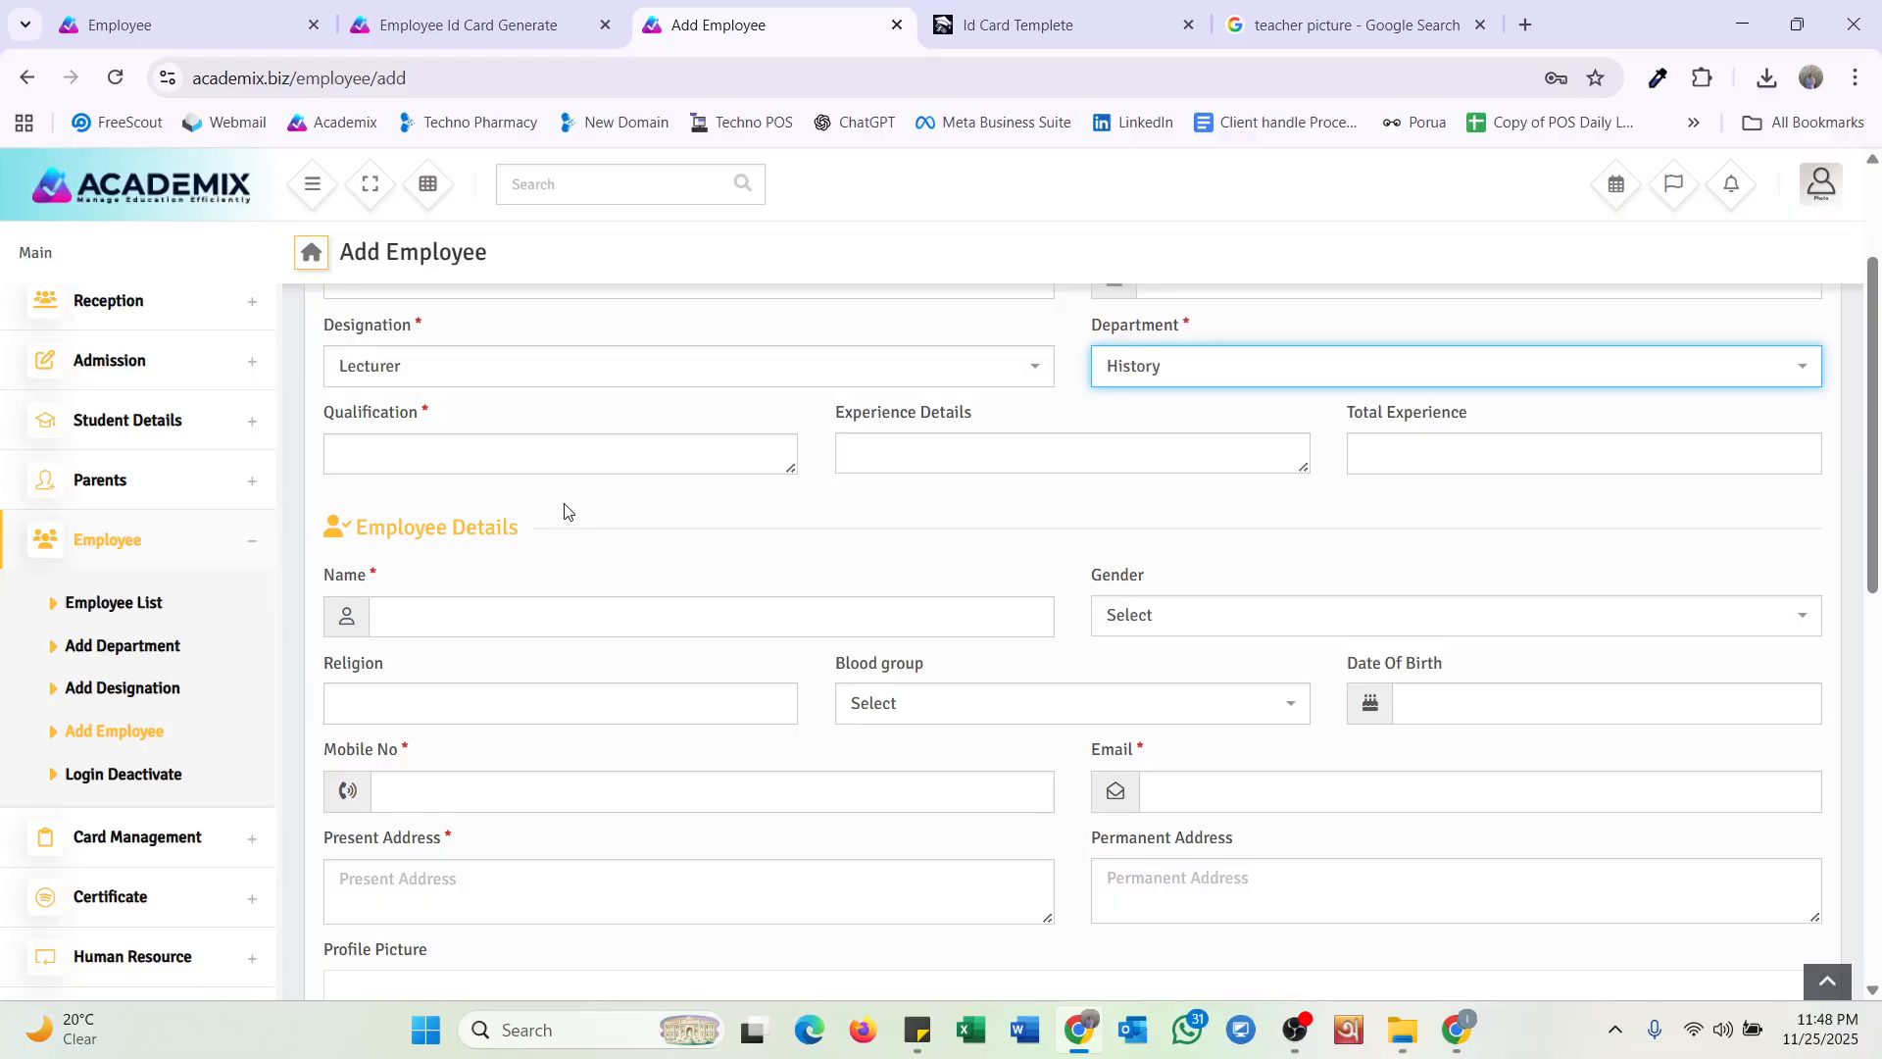
Enter qualification MA and experience 2 YEARS.
{"action": "left_click", "coordinate": [578, 457]}
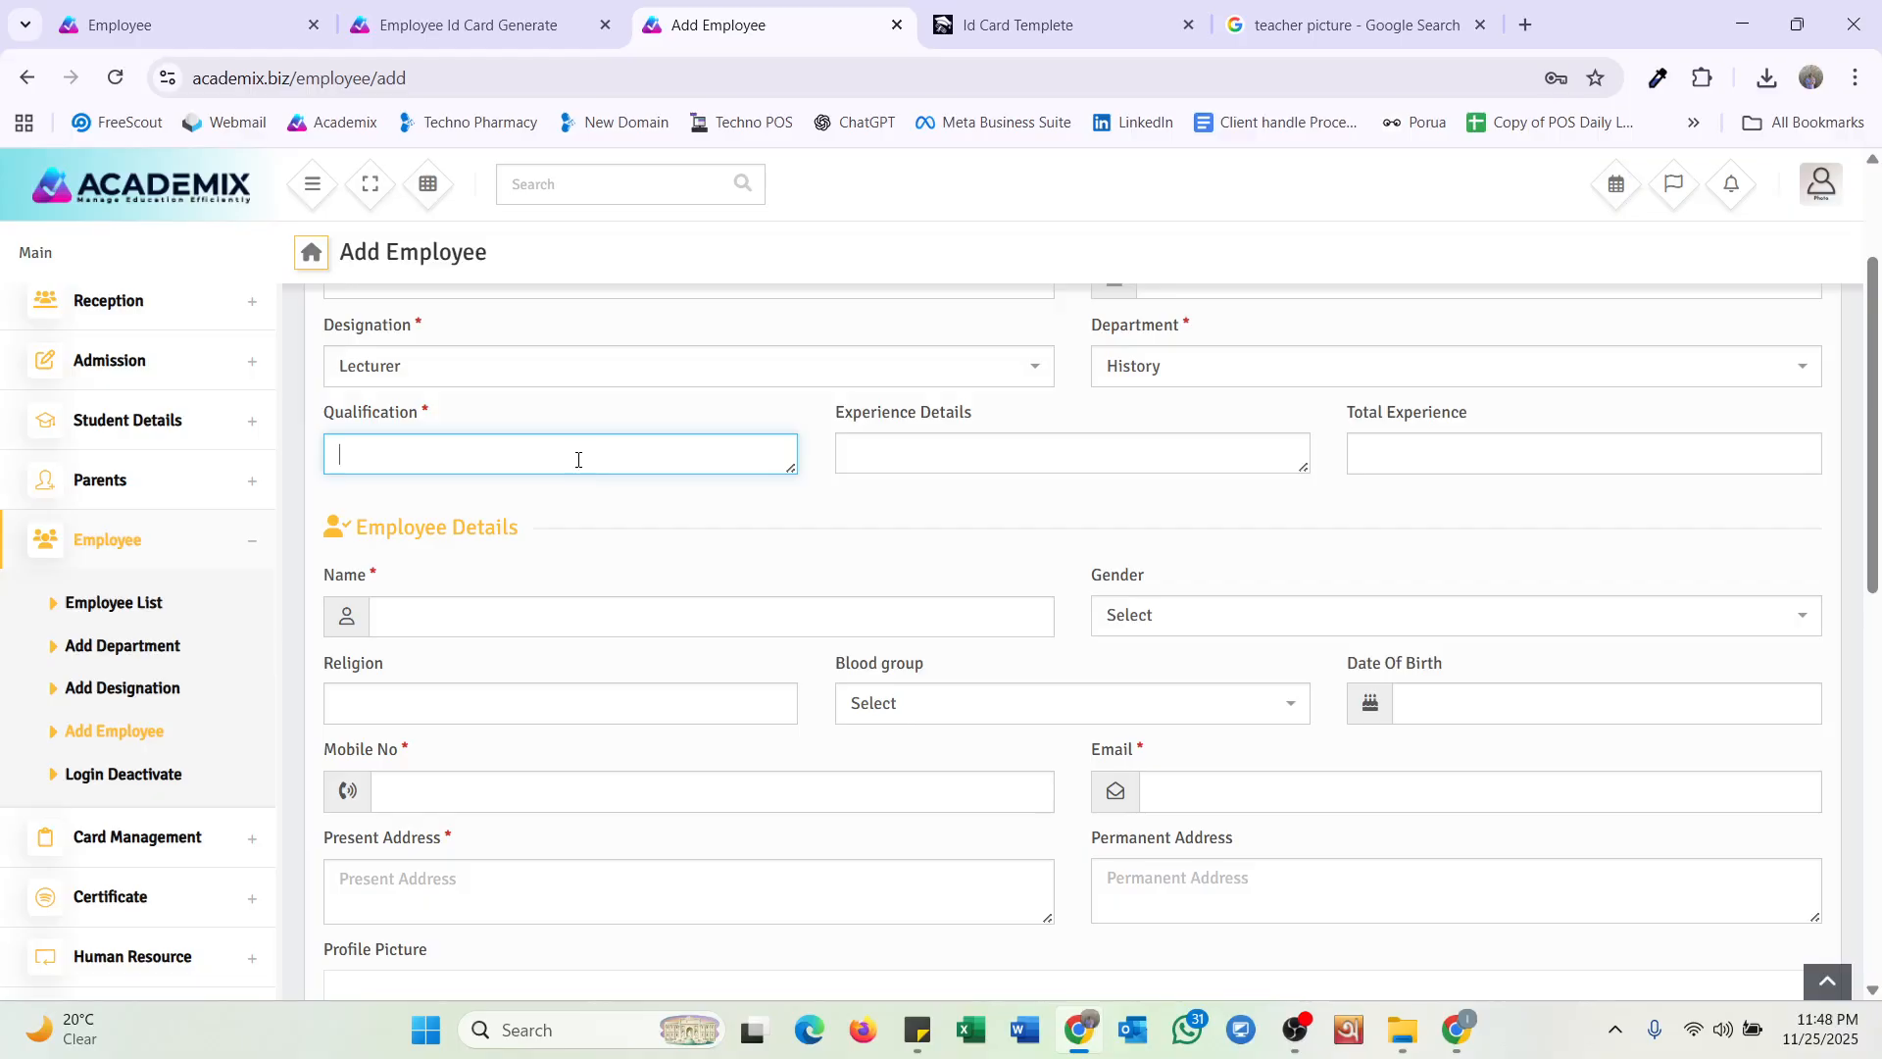
{"action": "type", "text": "MA"}
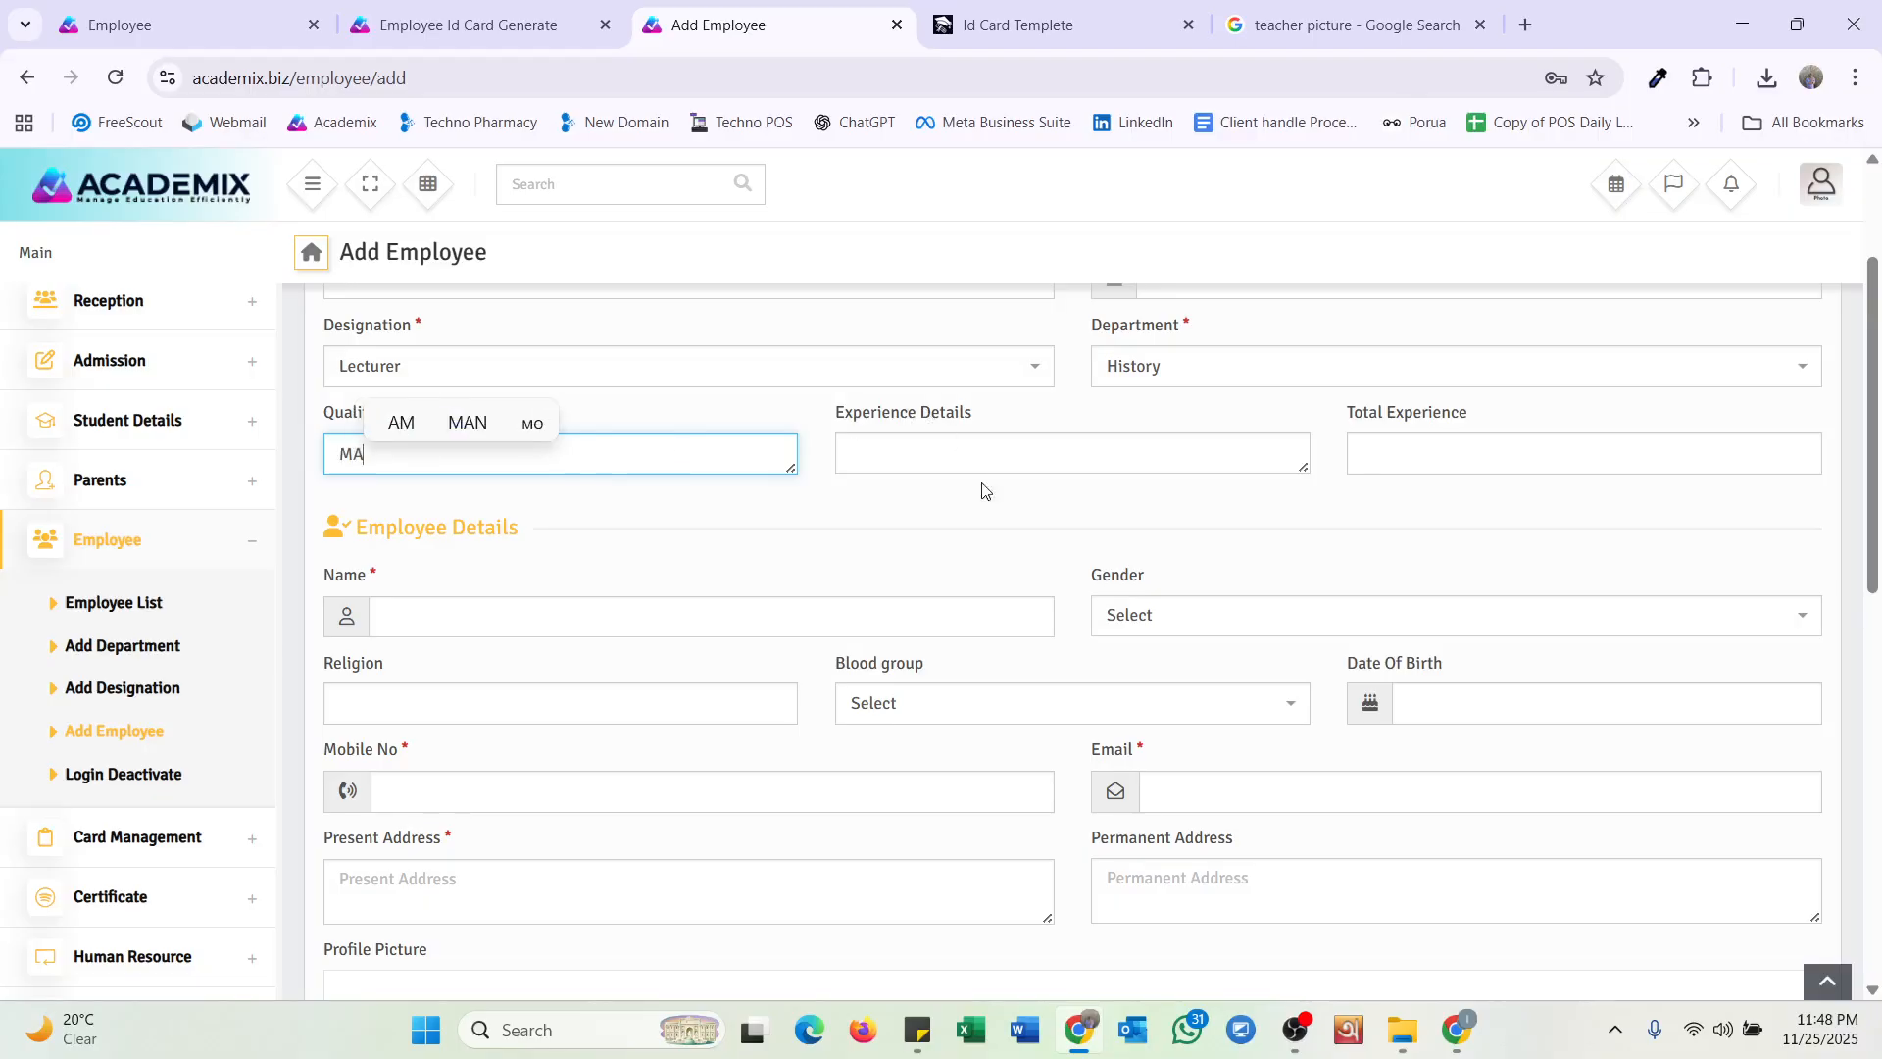
{"action": "scroll", "coordinate": [985, 520], "scroll_direction": "down", "scroll_amount": 2}
{"action": "scroll", "coordinate": [937, 483], "scroll_direction": "up", "scroll_amount": 2}
{"action": "left_click", "coordinate": [951, 454]}
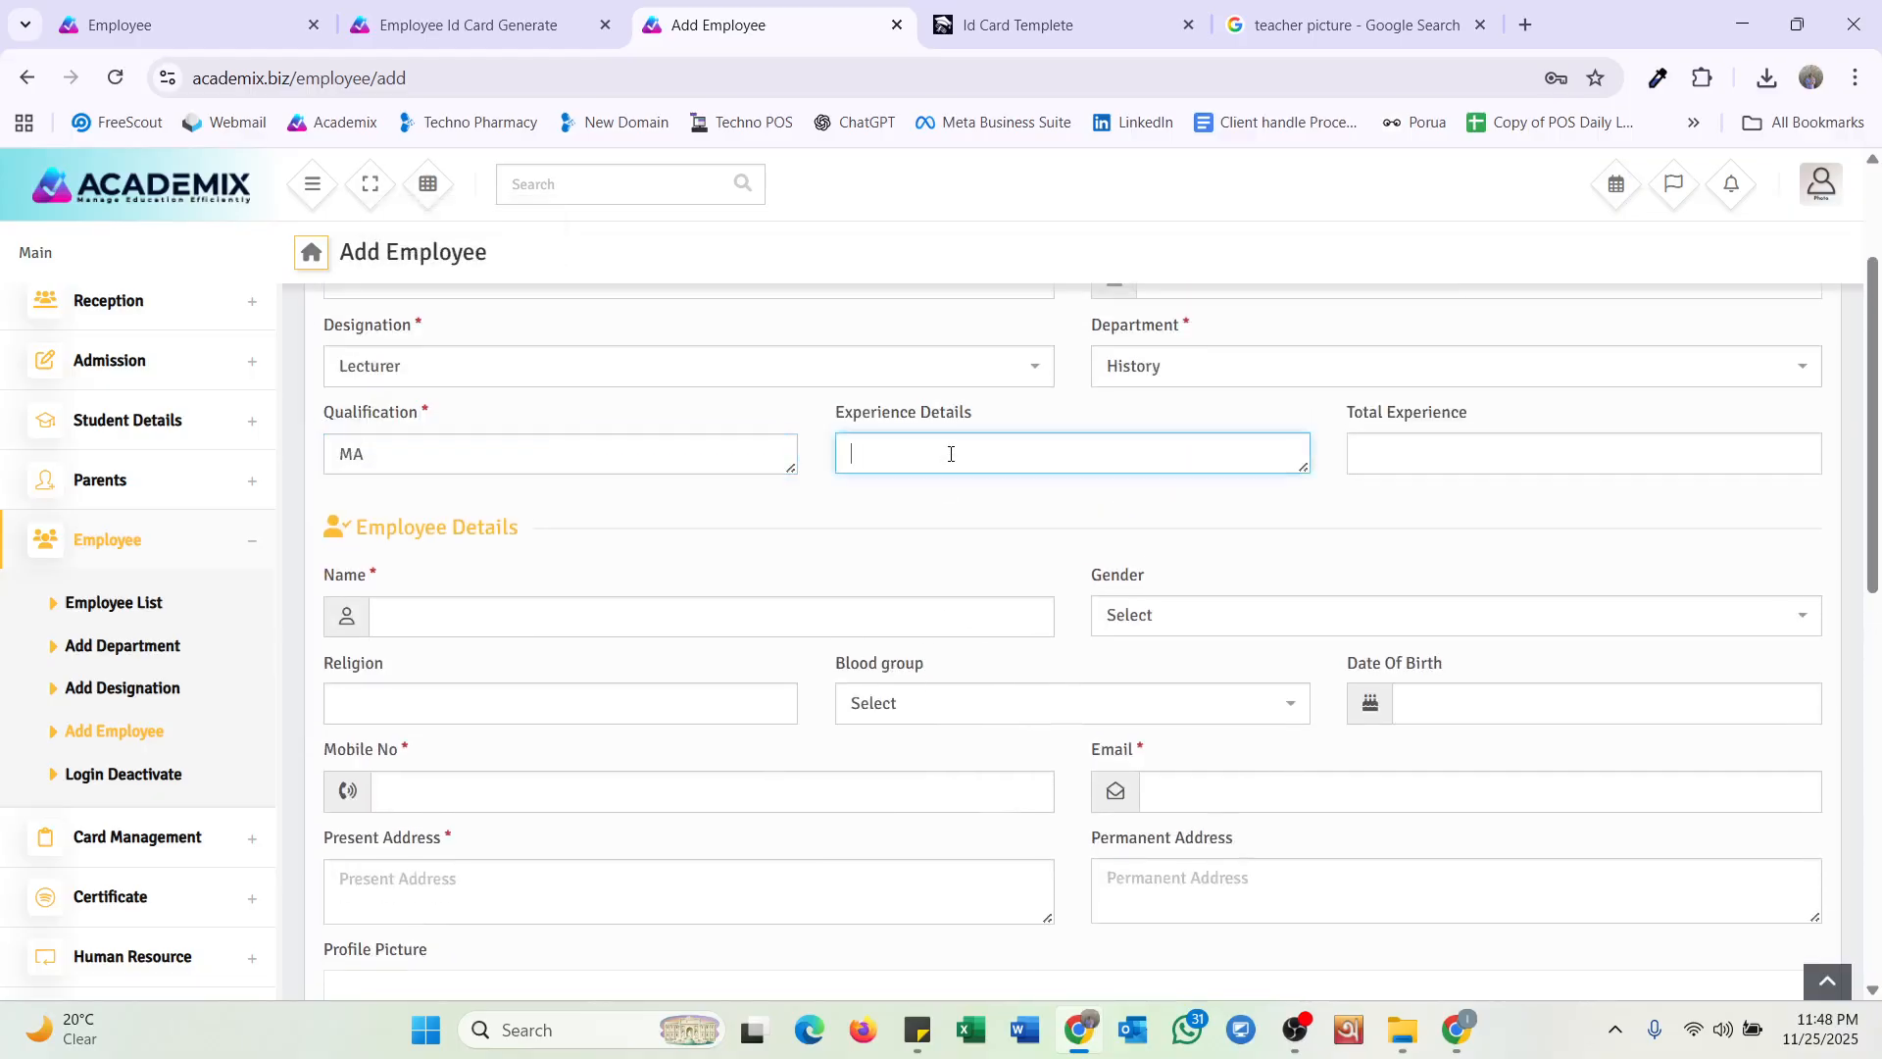
{"action": "type", "text": "2 YE"}
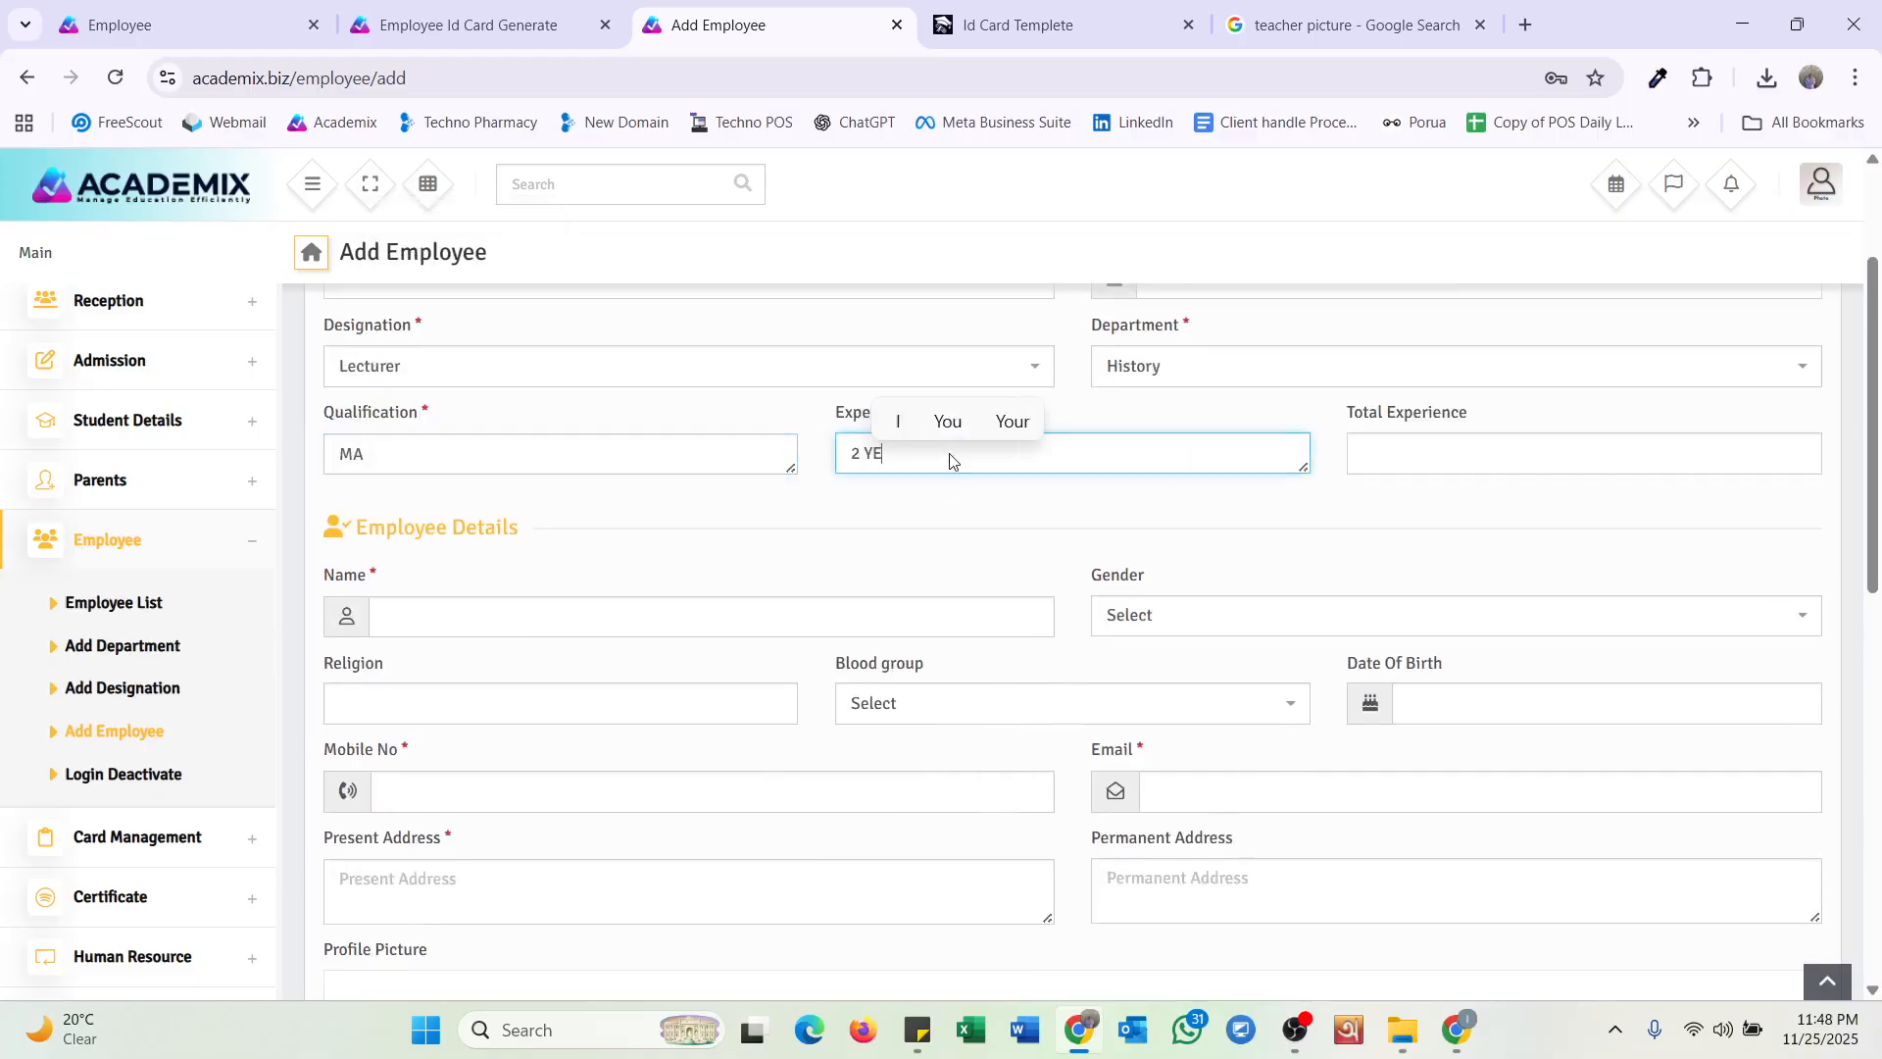
{"action": "type", "text": "AR"}
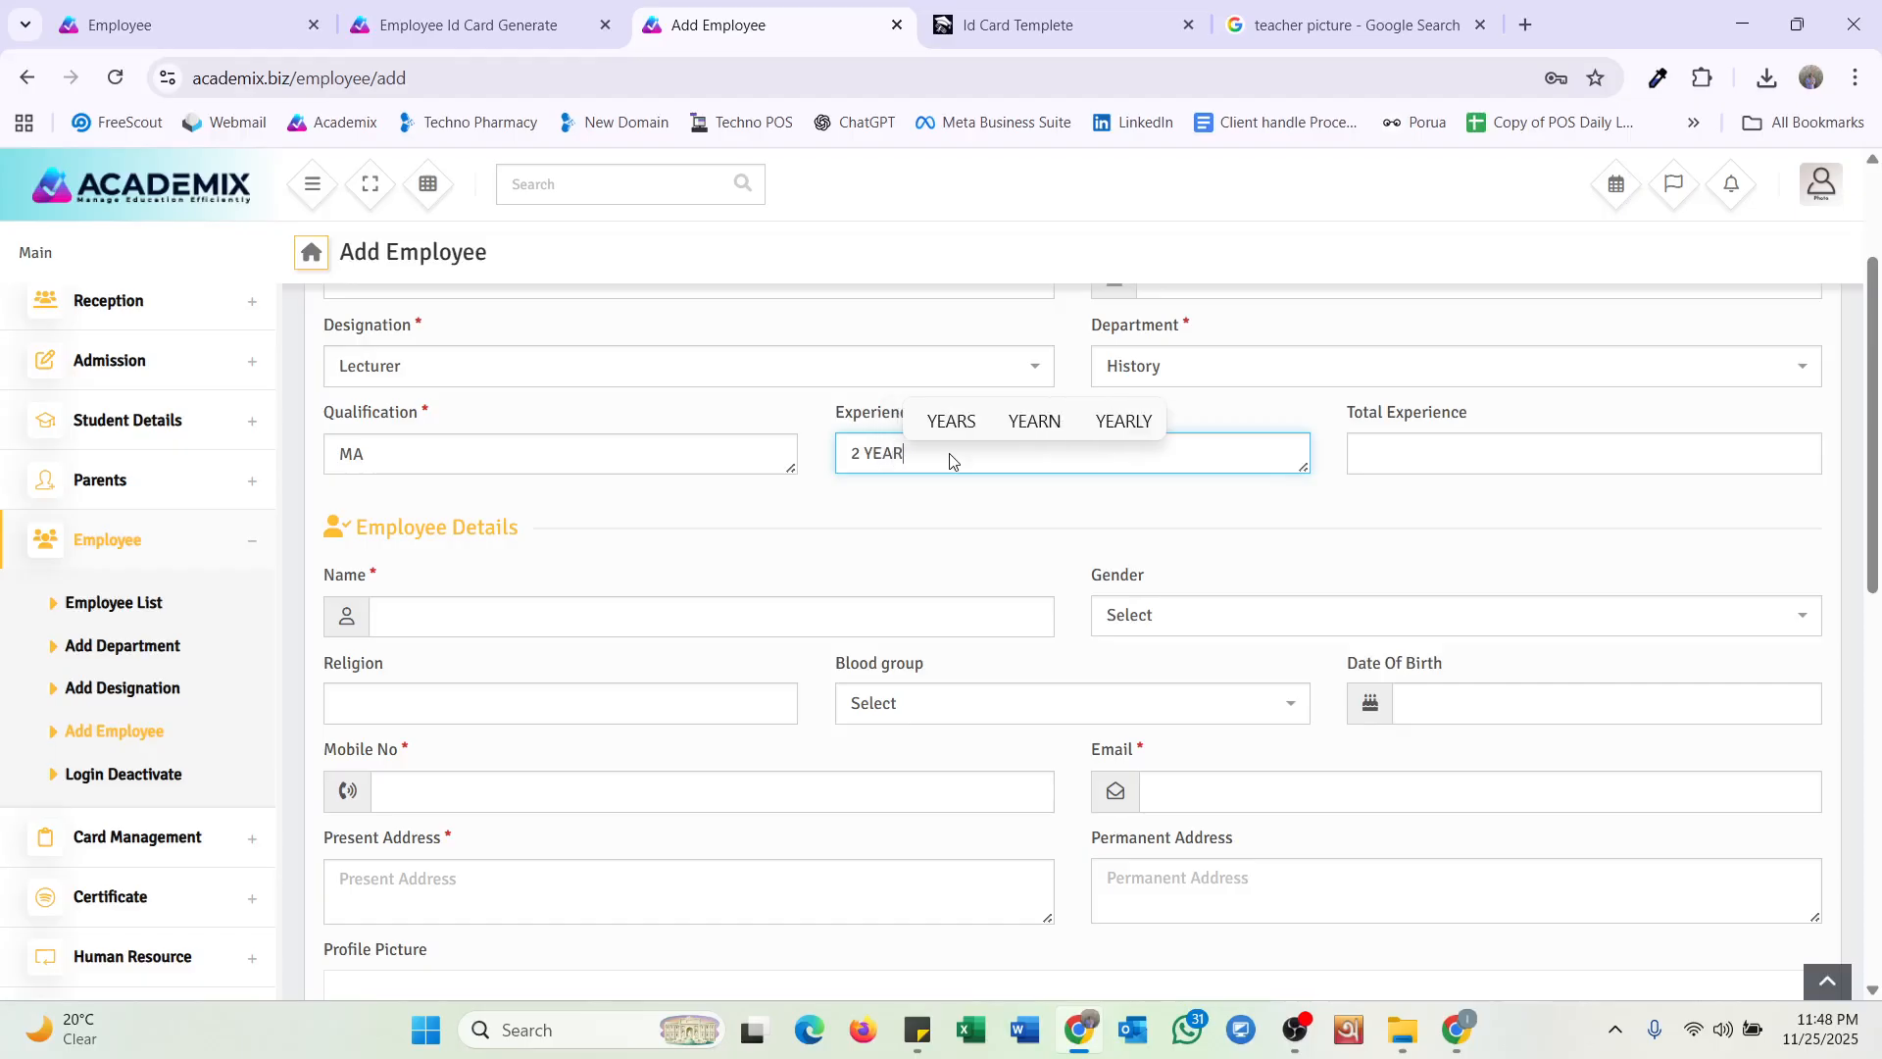
{"action": "type", "text": "S"}
{"action": "scroll", "coordinate": [950, 461], "scroll_direction": "down", "scroll_amount": 2}
Enter the teacher's full name, gender Male, religion Islam and blood group A+.
{"action": "left_click", "coordinate": [544, 425]}
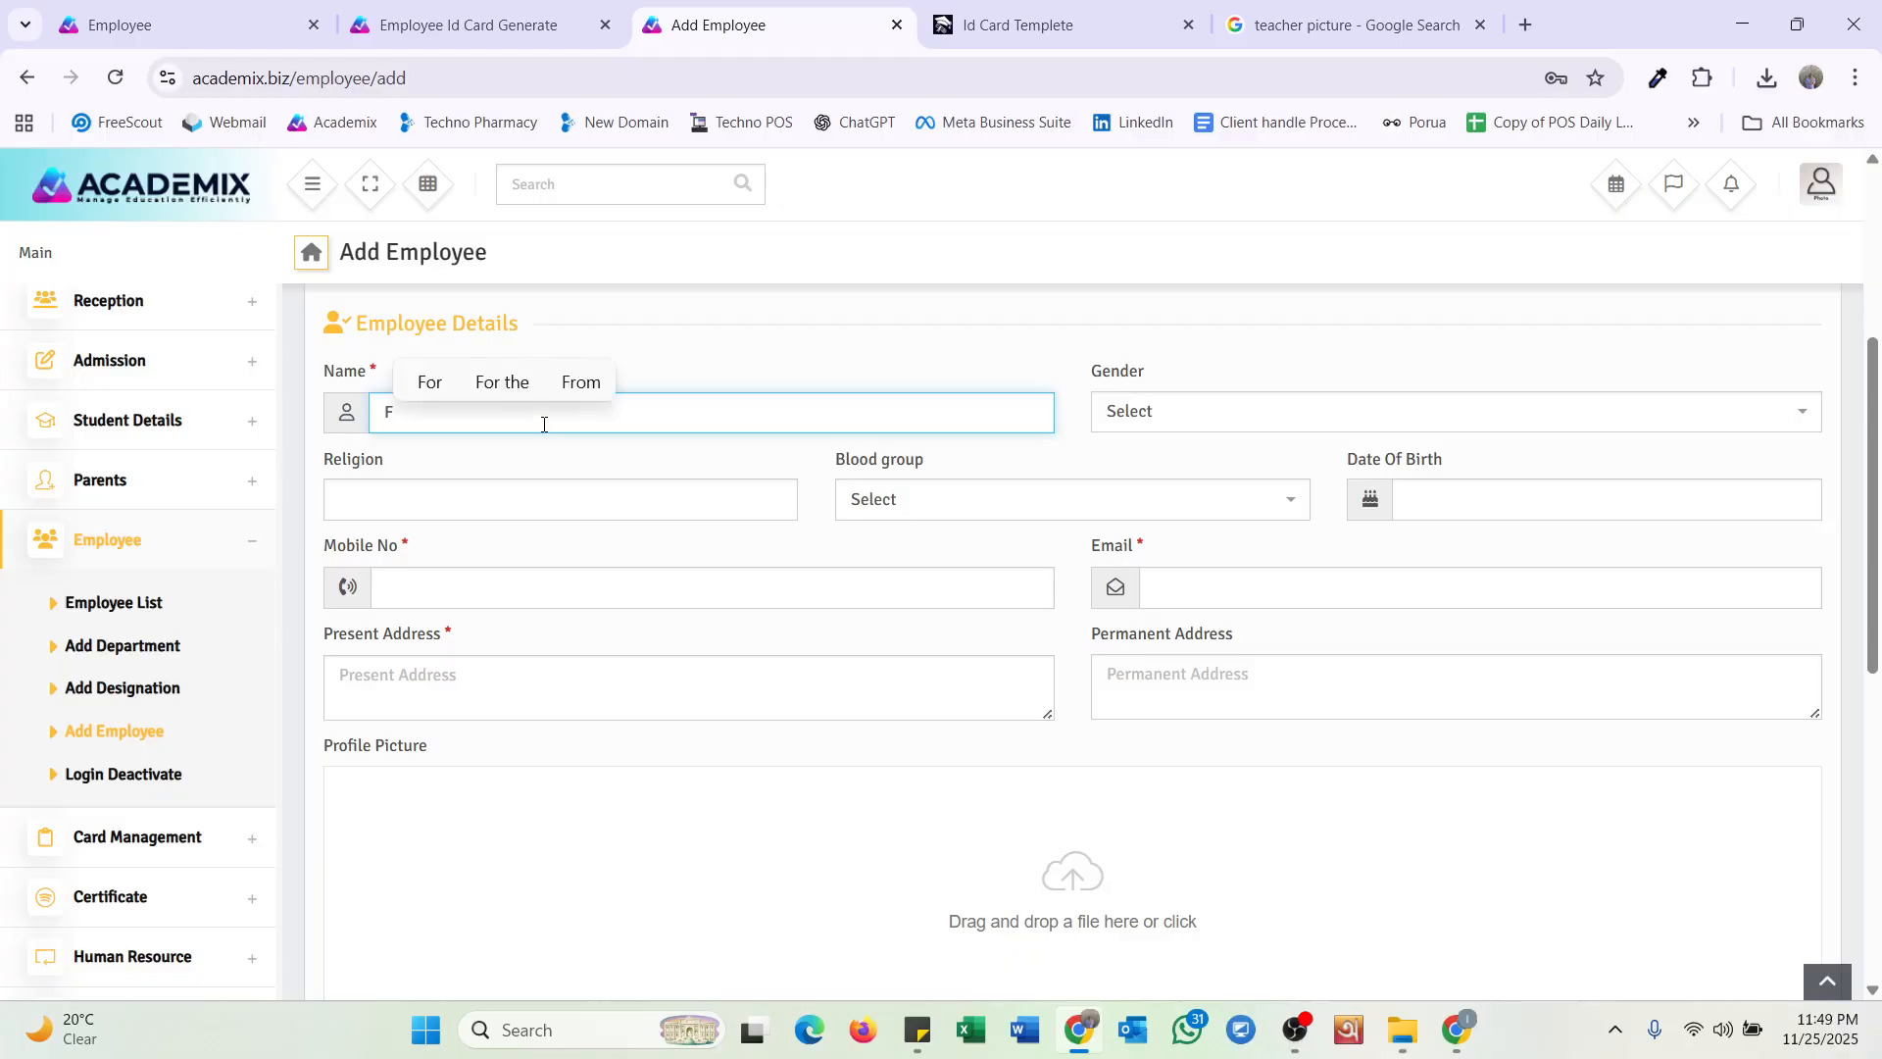
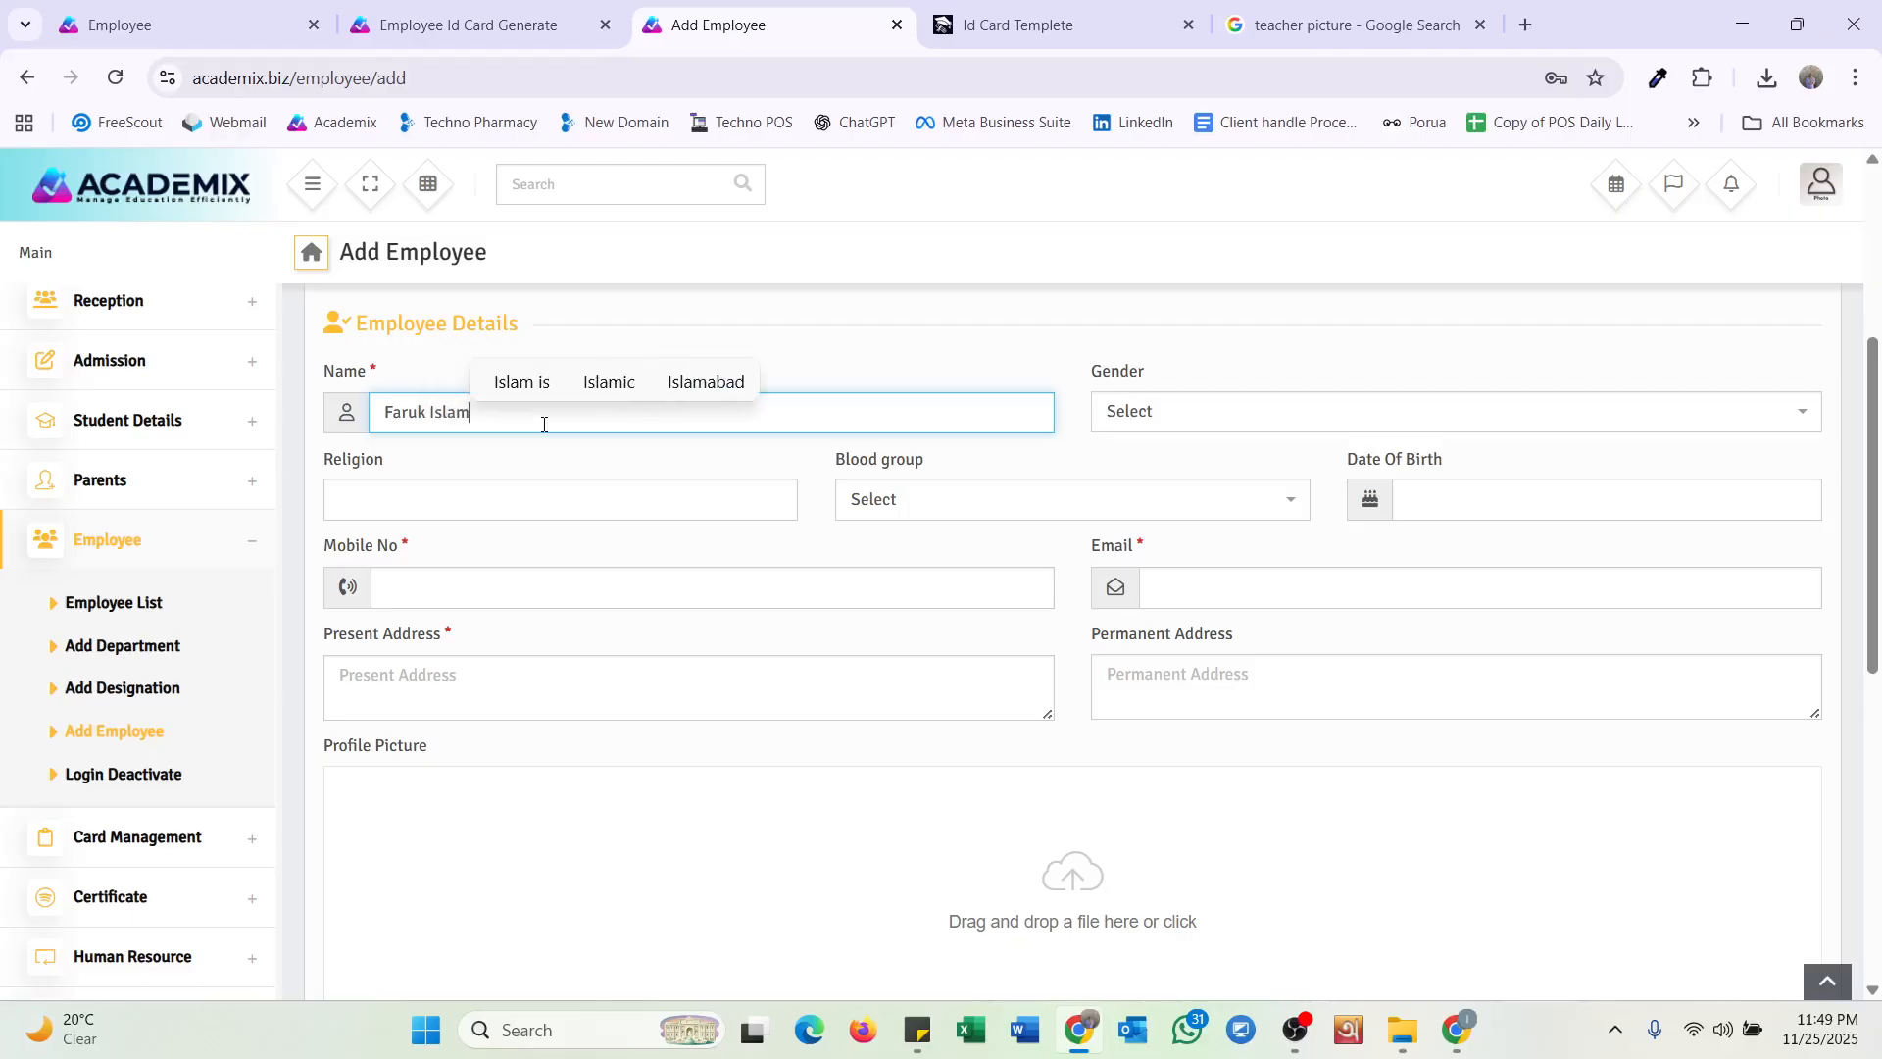
{"action": "left_click", "coordinate": [1218, 412]}
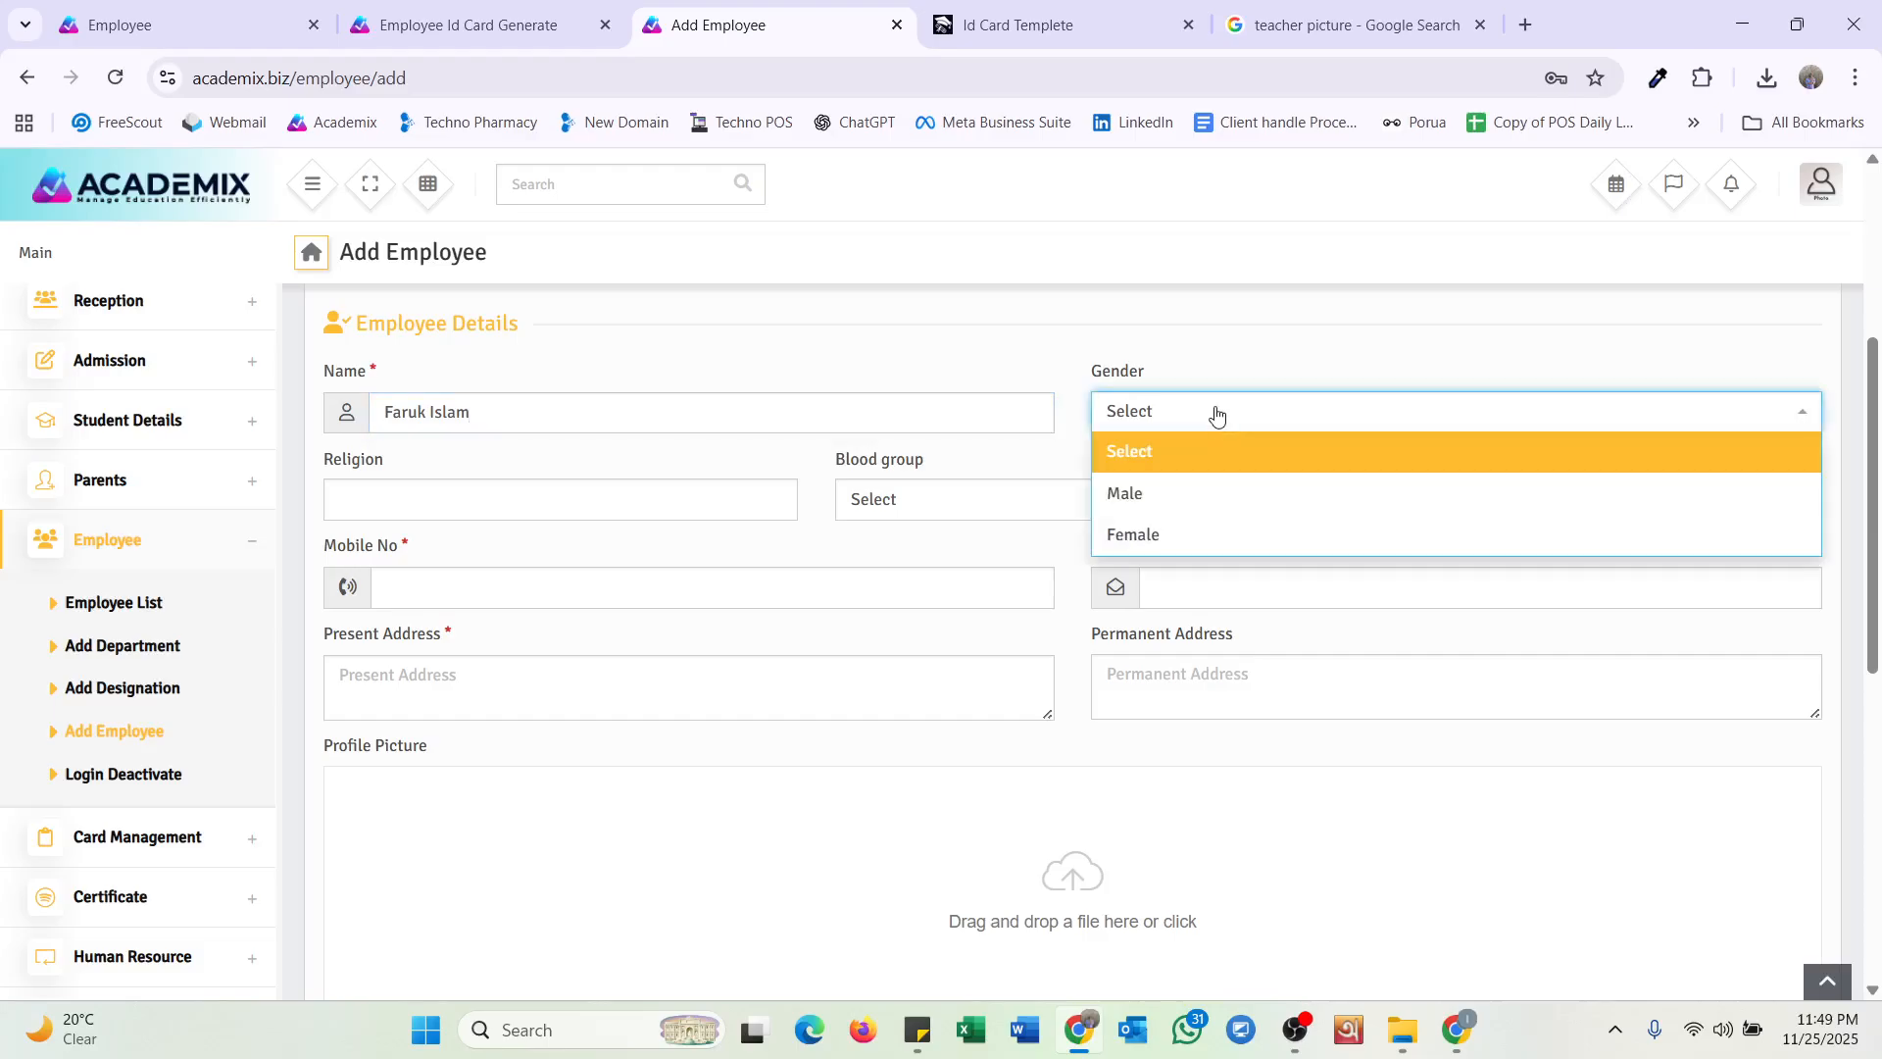
{"action": "left_click", "coordinate": [1209, 493]}
{"action": "left_click", "coordinate": [606, 504]}
{"action": "type", "text": "I"}
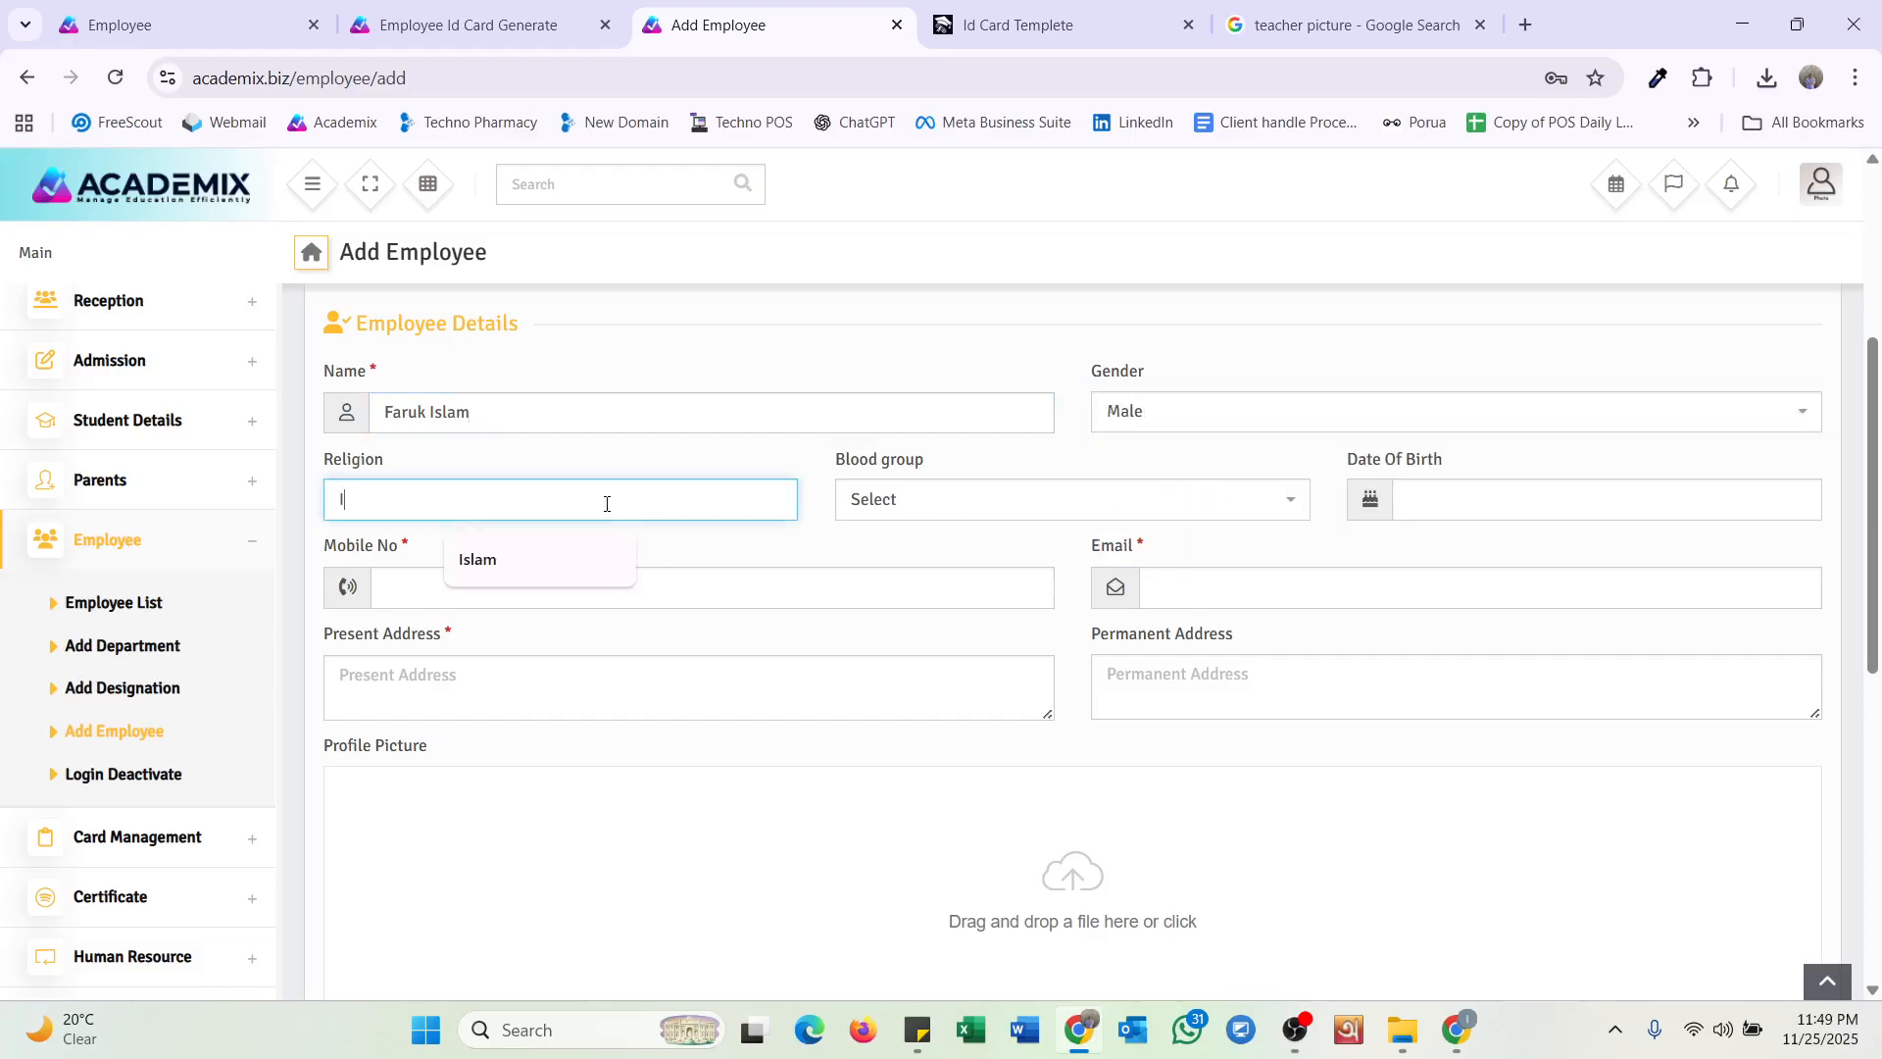
{"action": "type", "text": "slam"}
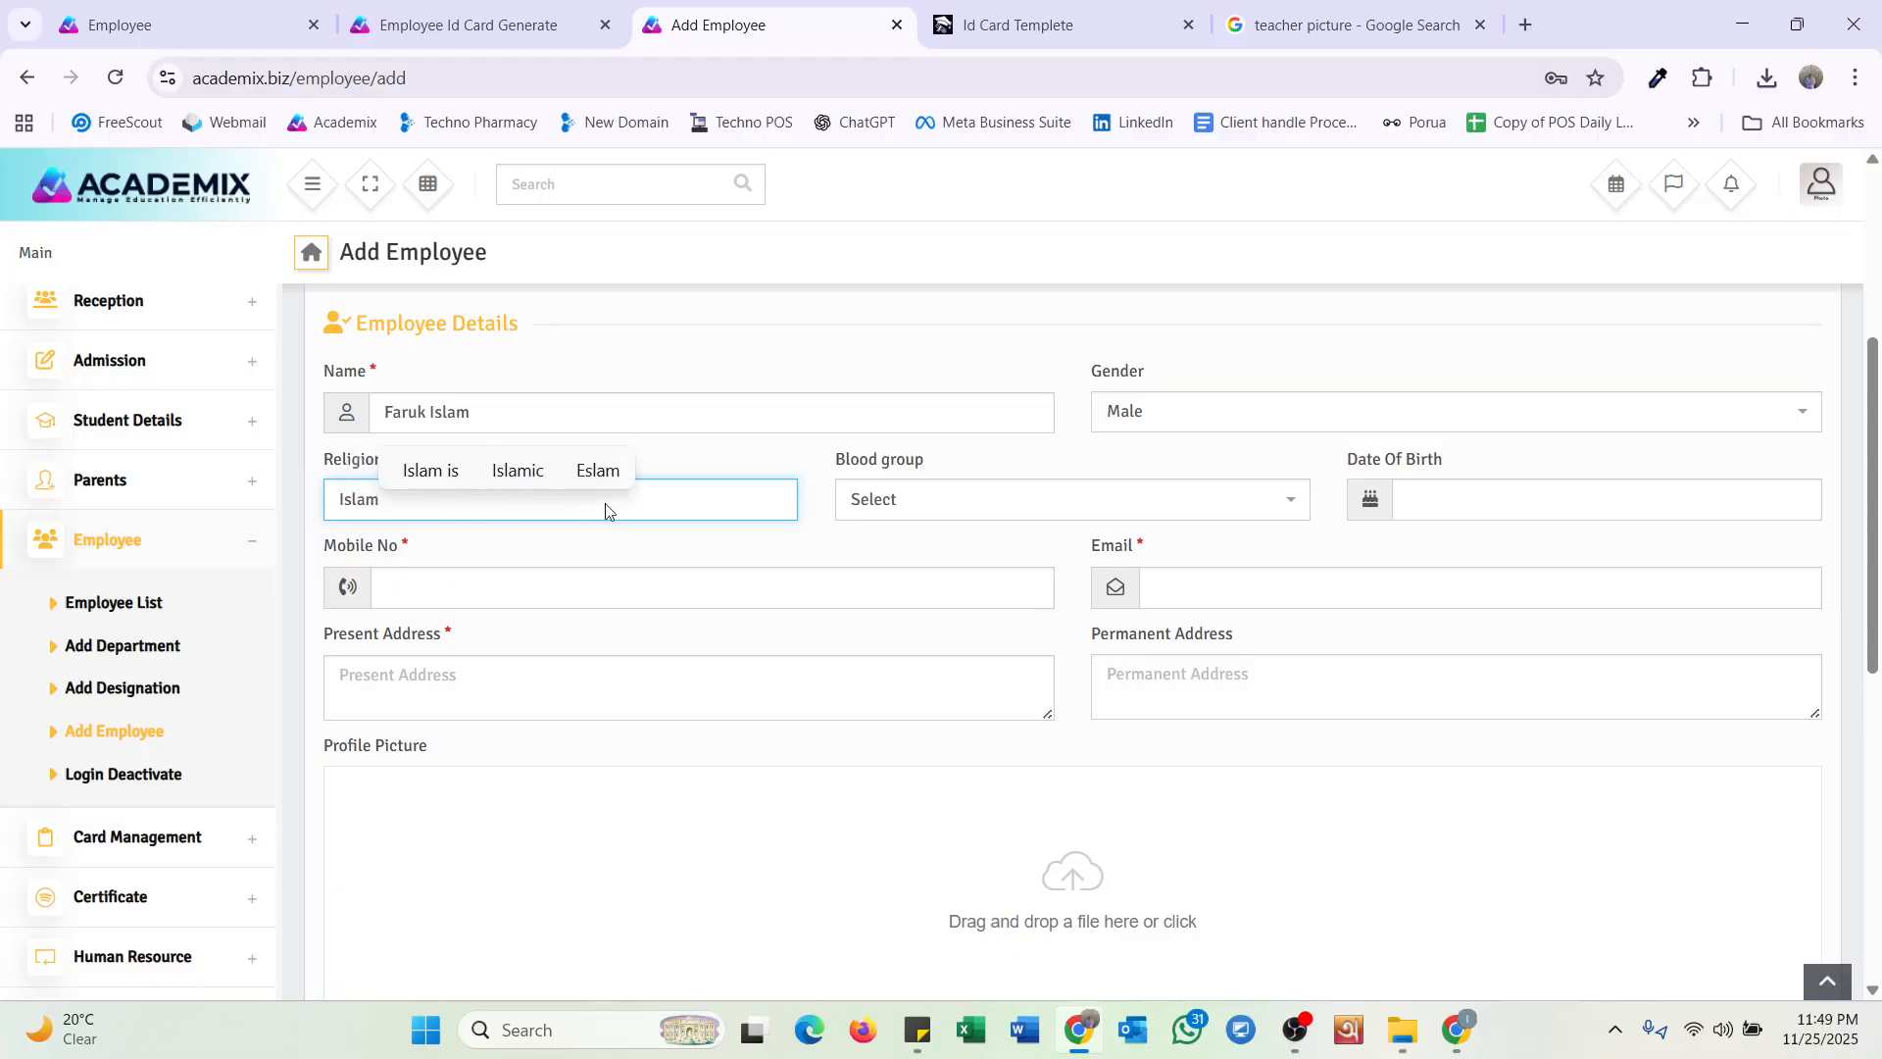
{"action": "left_click", "coordinate": [1010, 502]}
{"action": "left_click", "coordinate": [961, 580]}
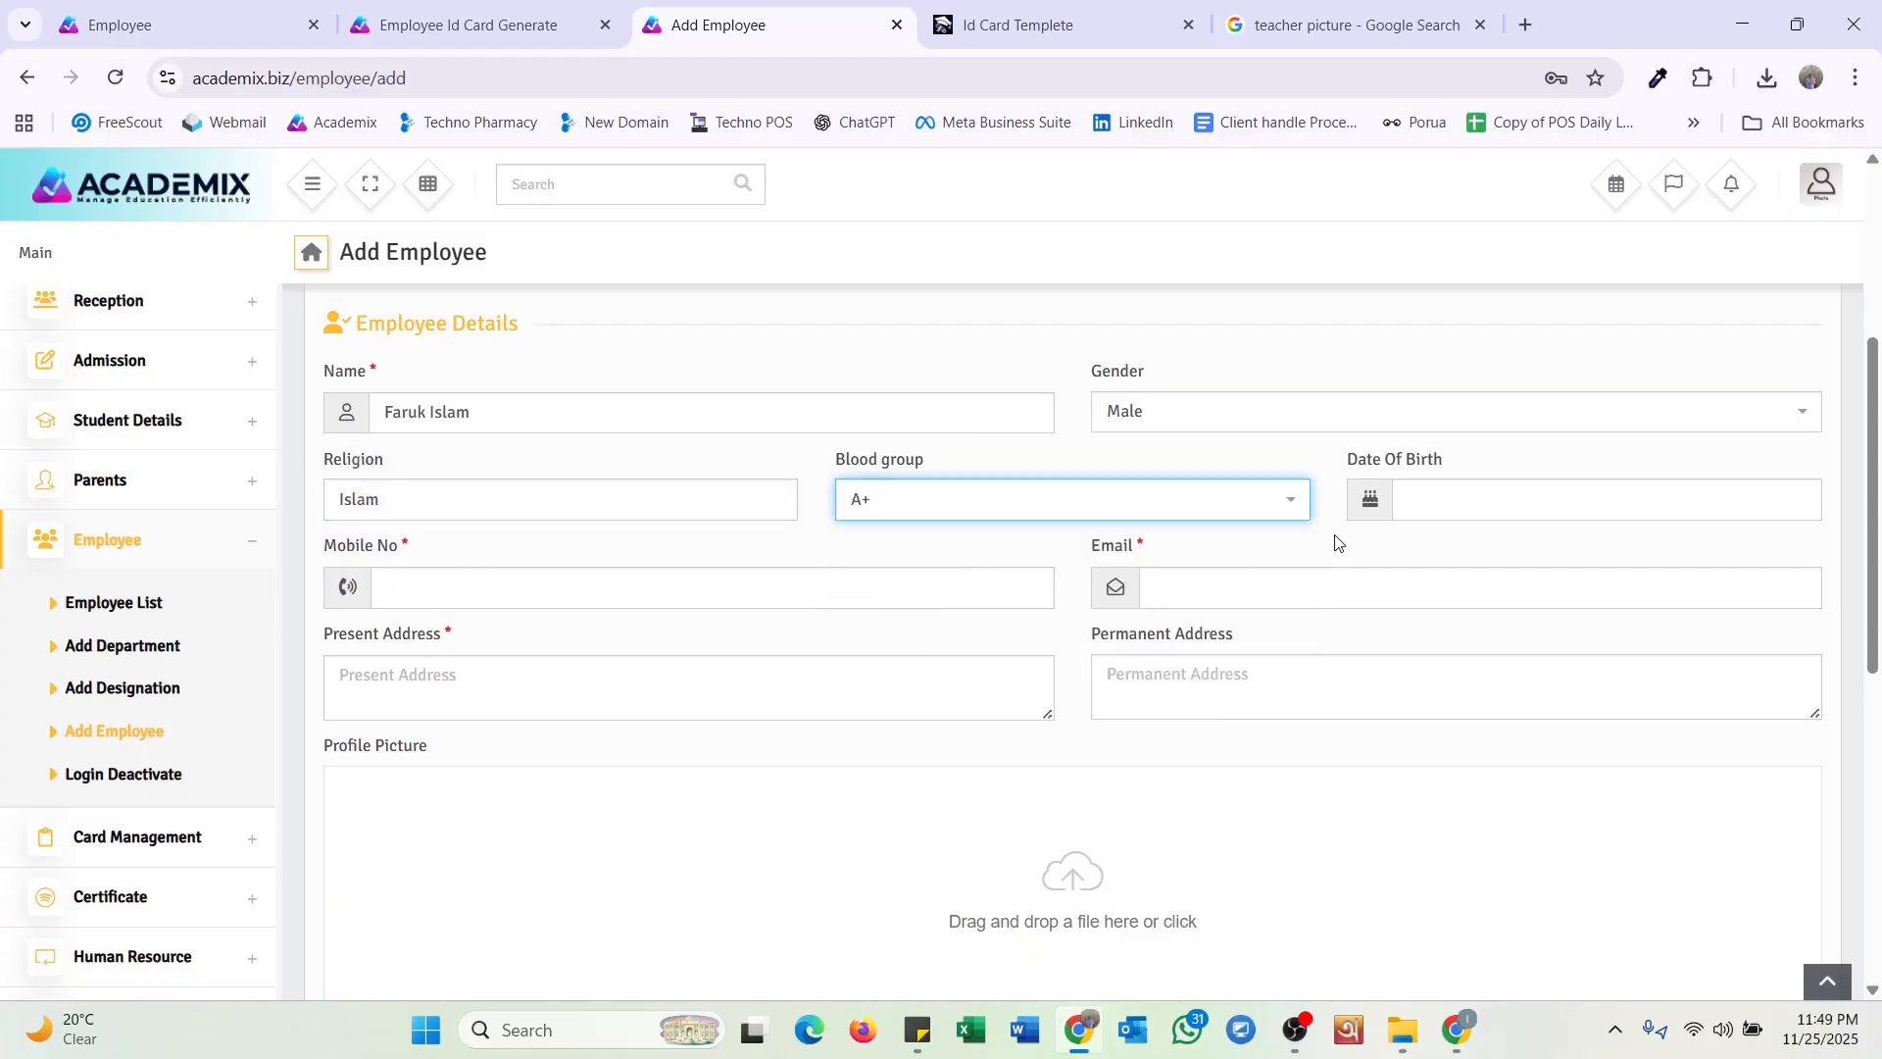
Pick 1990, February, day 1 in the Date Of Birth picker.
{"action": "left_click", "coordinate": [1427, 500]}
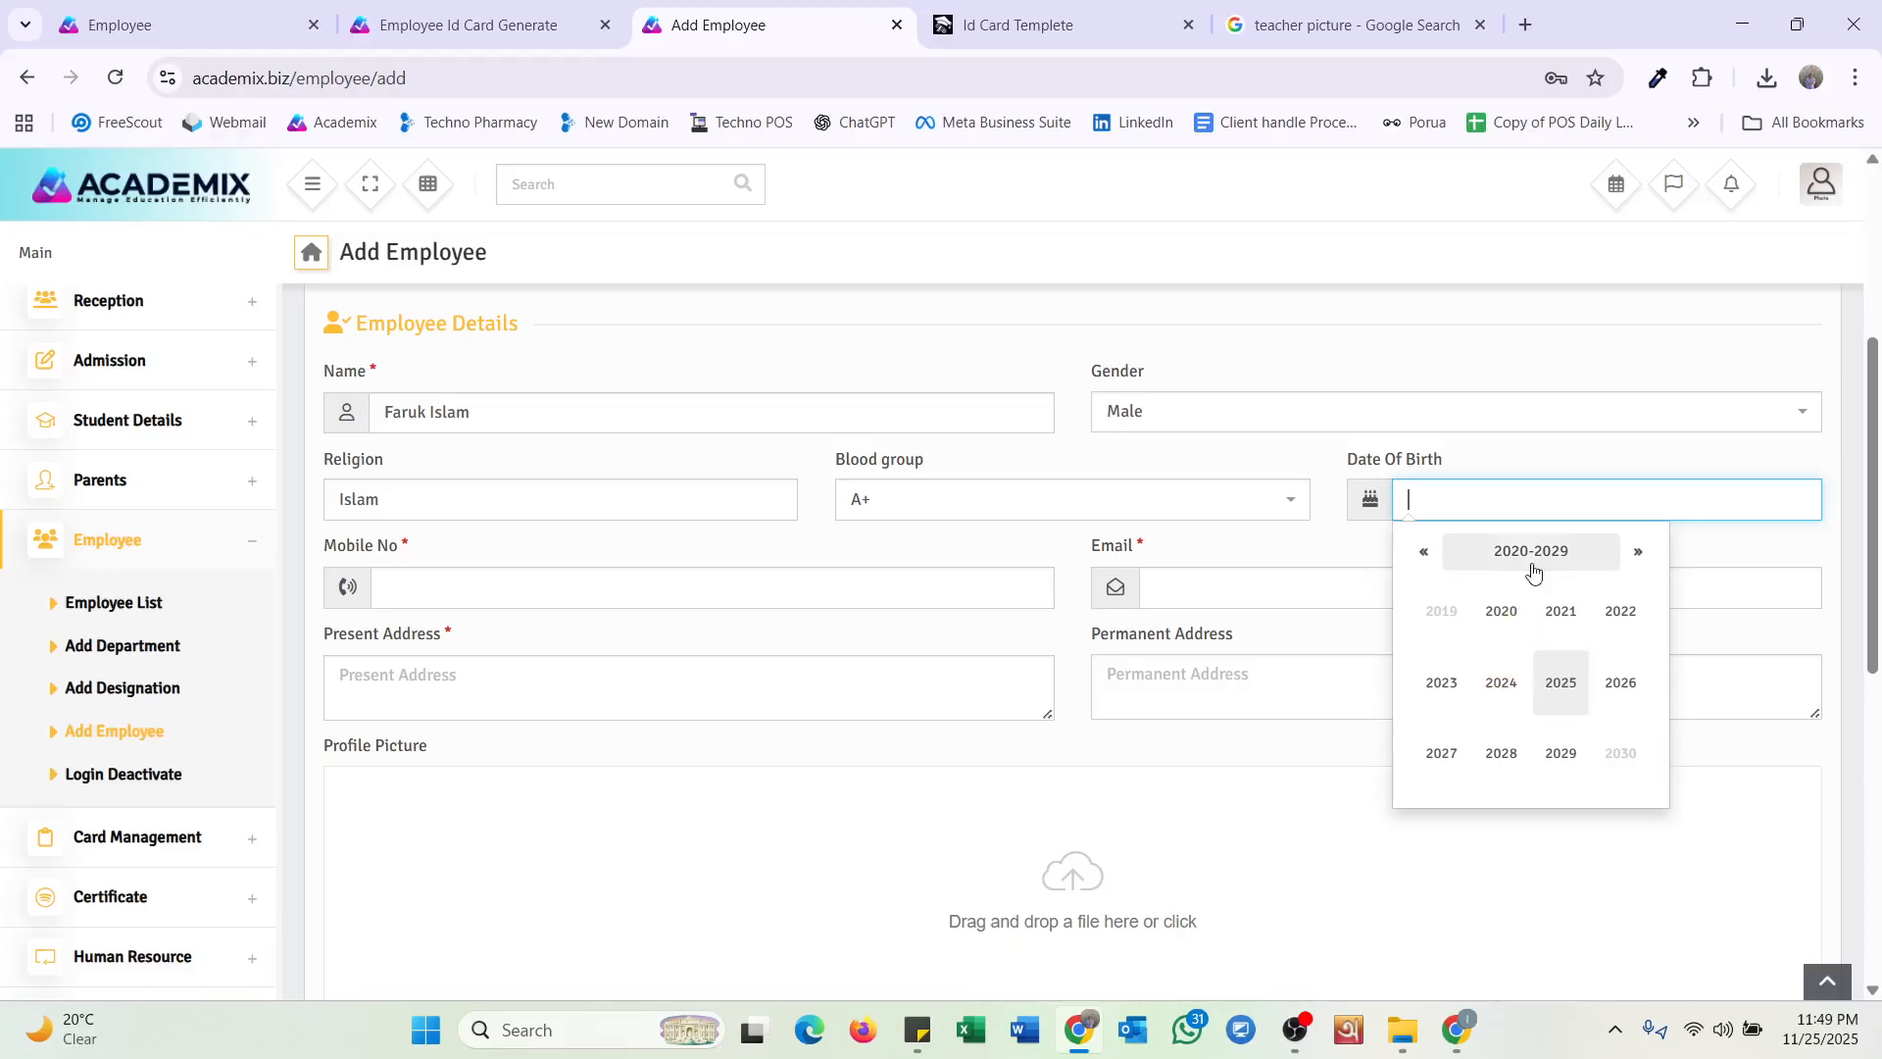
{"action": "left_click", "coordinate": [1424, 552]}
{"action": "left_click", "coordinate": [1425, 551]}
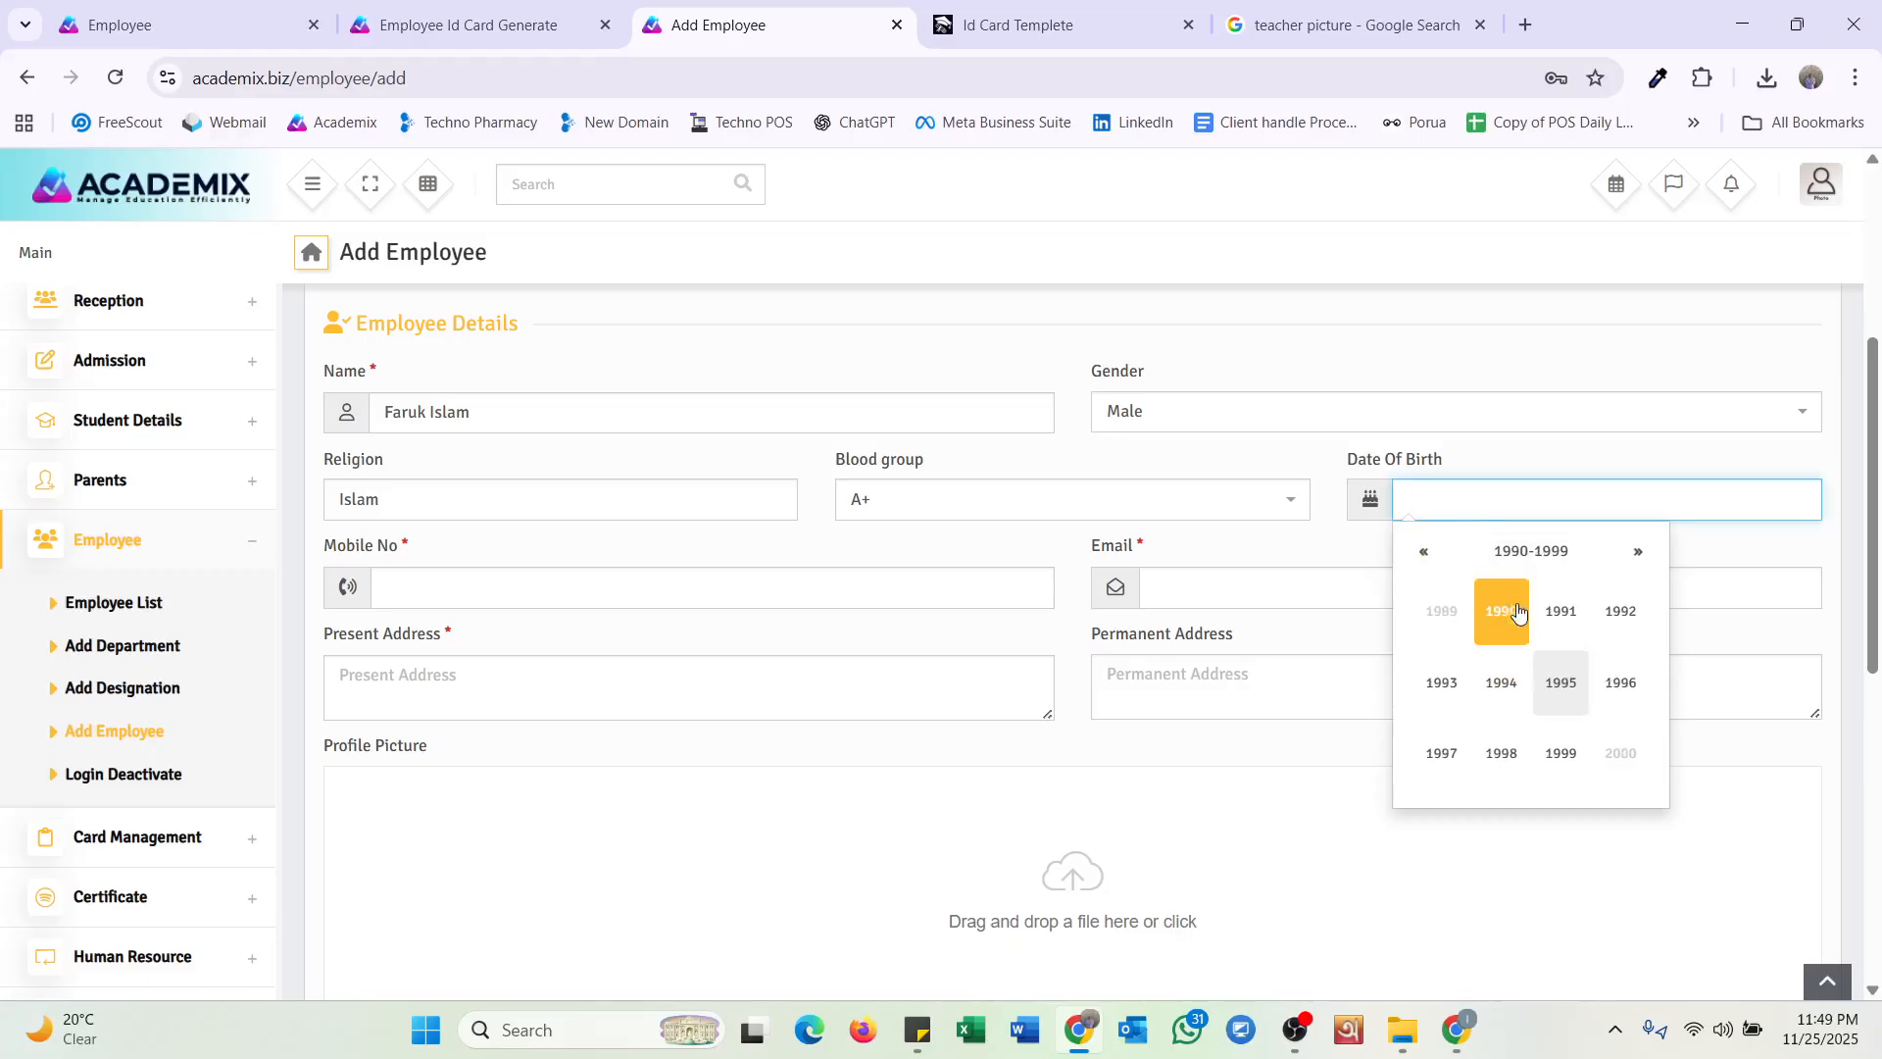
{"action": "left_click", "coordinate": [1501, 611]}
{"action": "left_click", "coordinate": [1509, 625]}
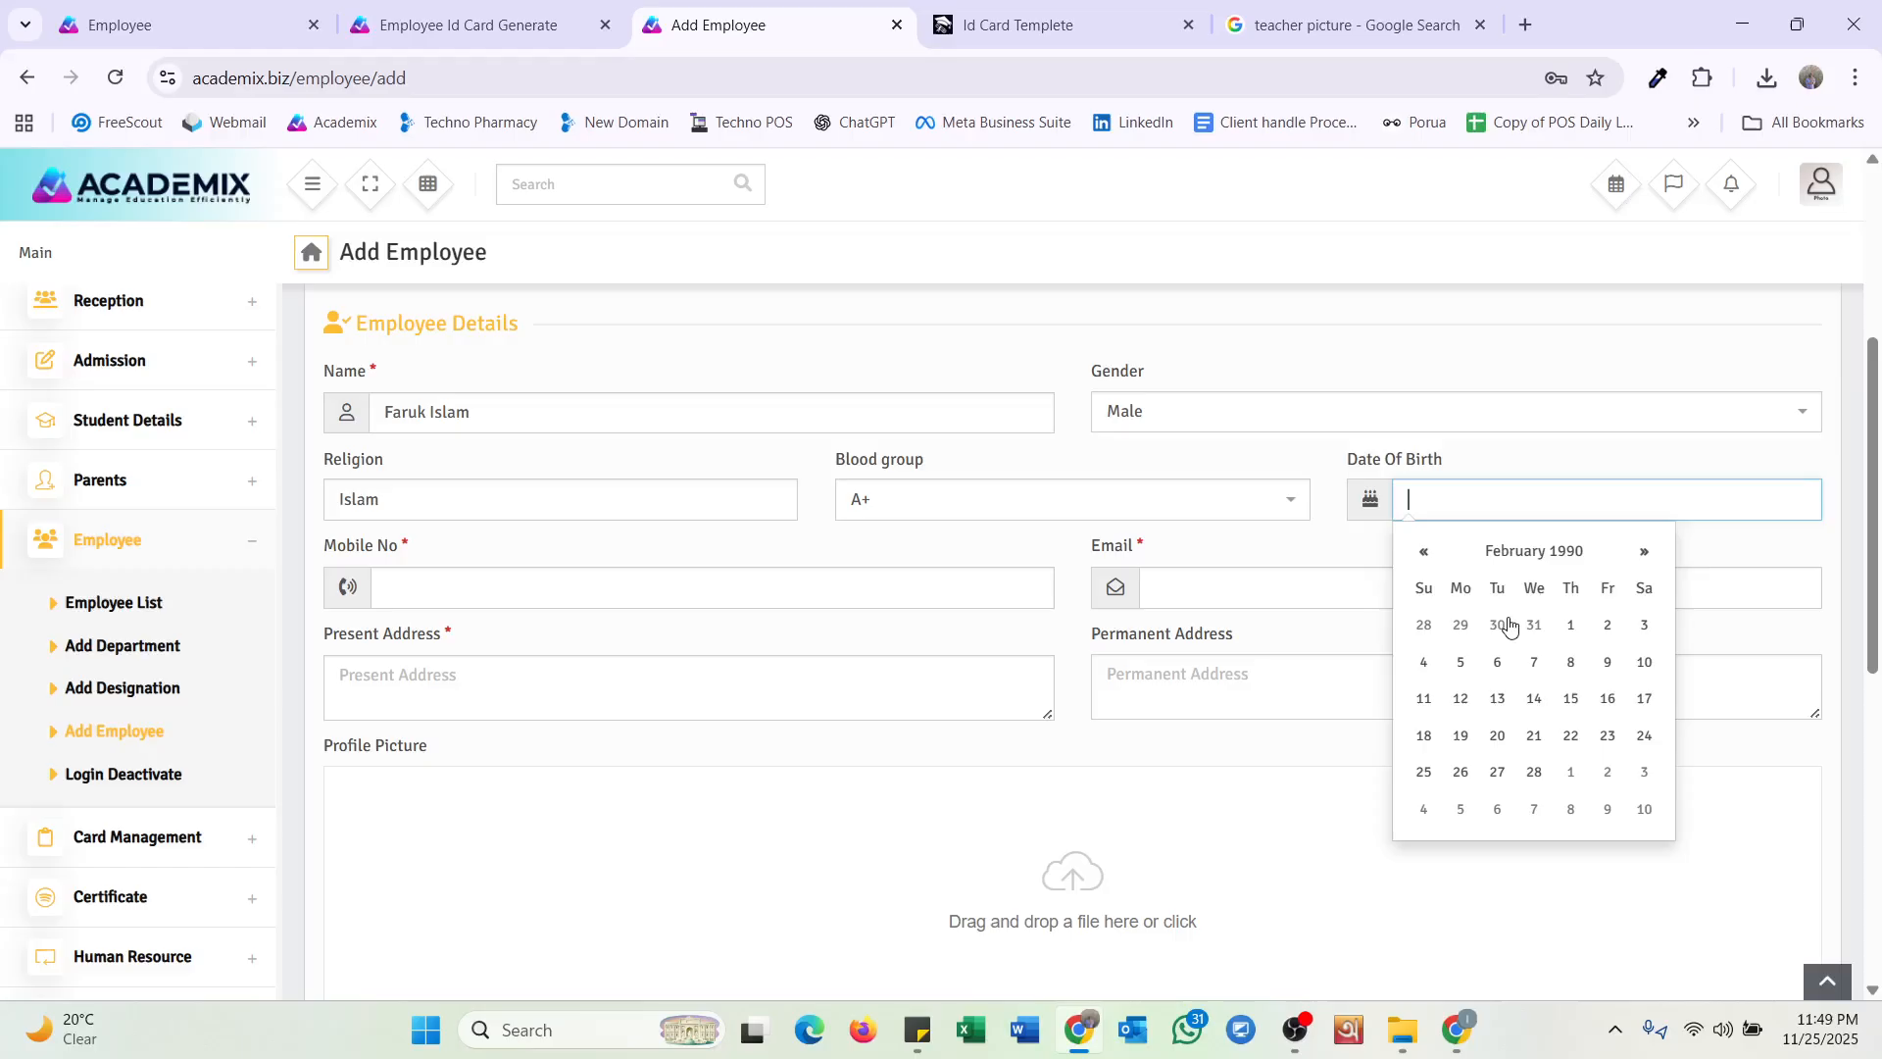
{"action": "left_click", "coordinate": [1559, 633]}
{"action": "scroll", "coordinate": [1201, 659], "scroll_direction": "down", "scroll_amount": 2}
{"action": "left_click", "coordinate": [483, 383]}
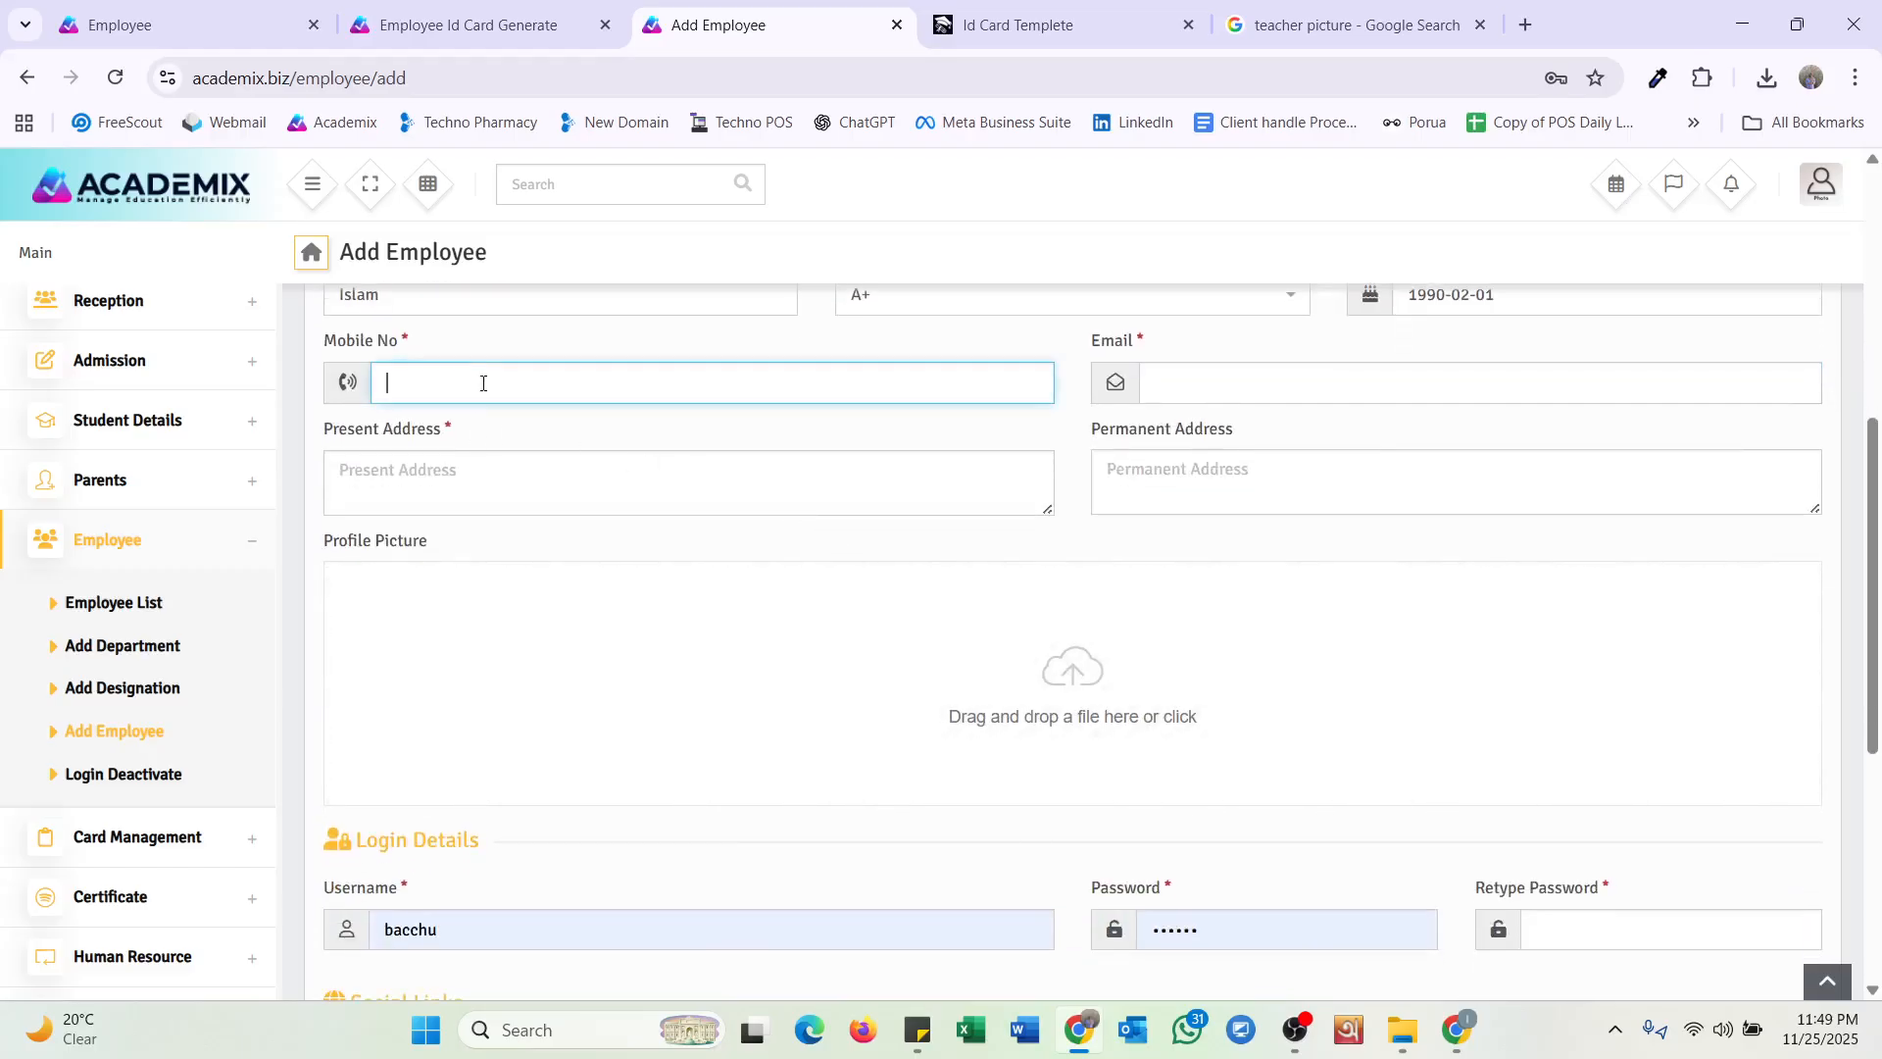
Fill in the teacher's mobile number, e-mail address and present address.
{"action": "left_click", "coordinate": [1172, 383]}
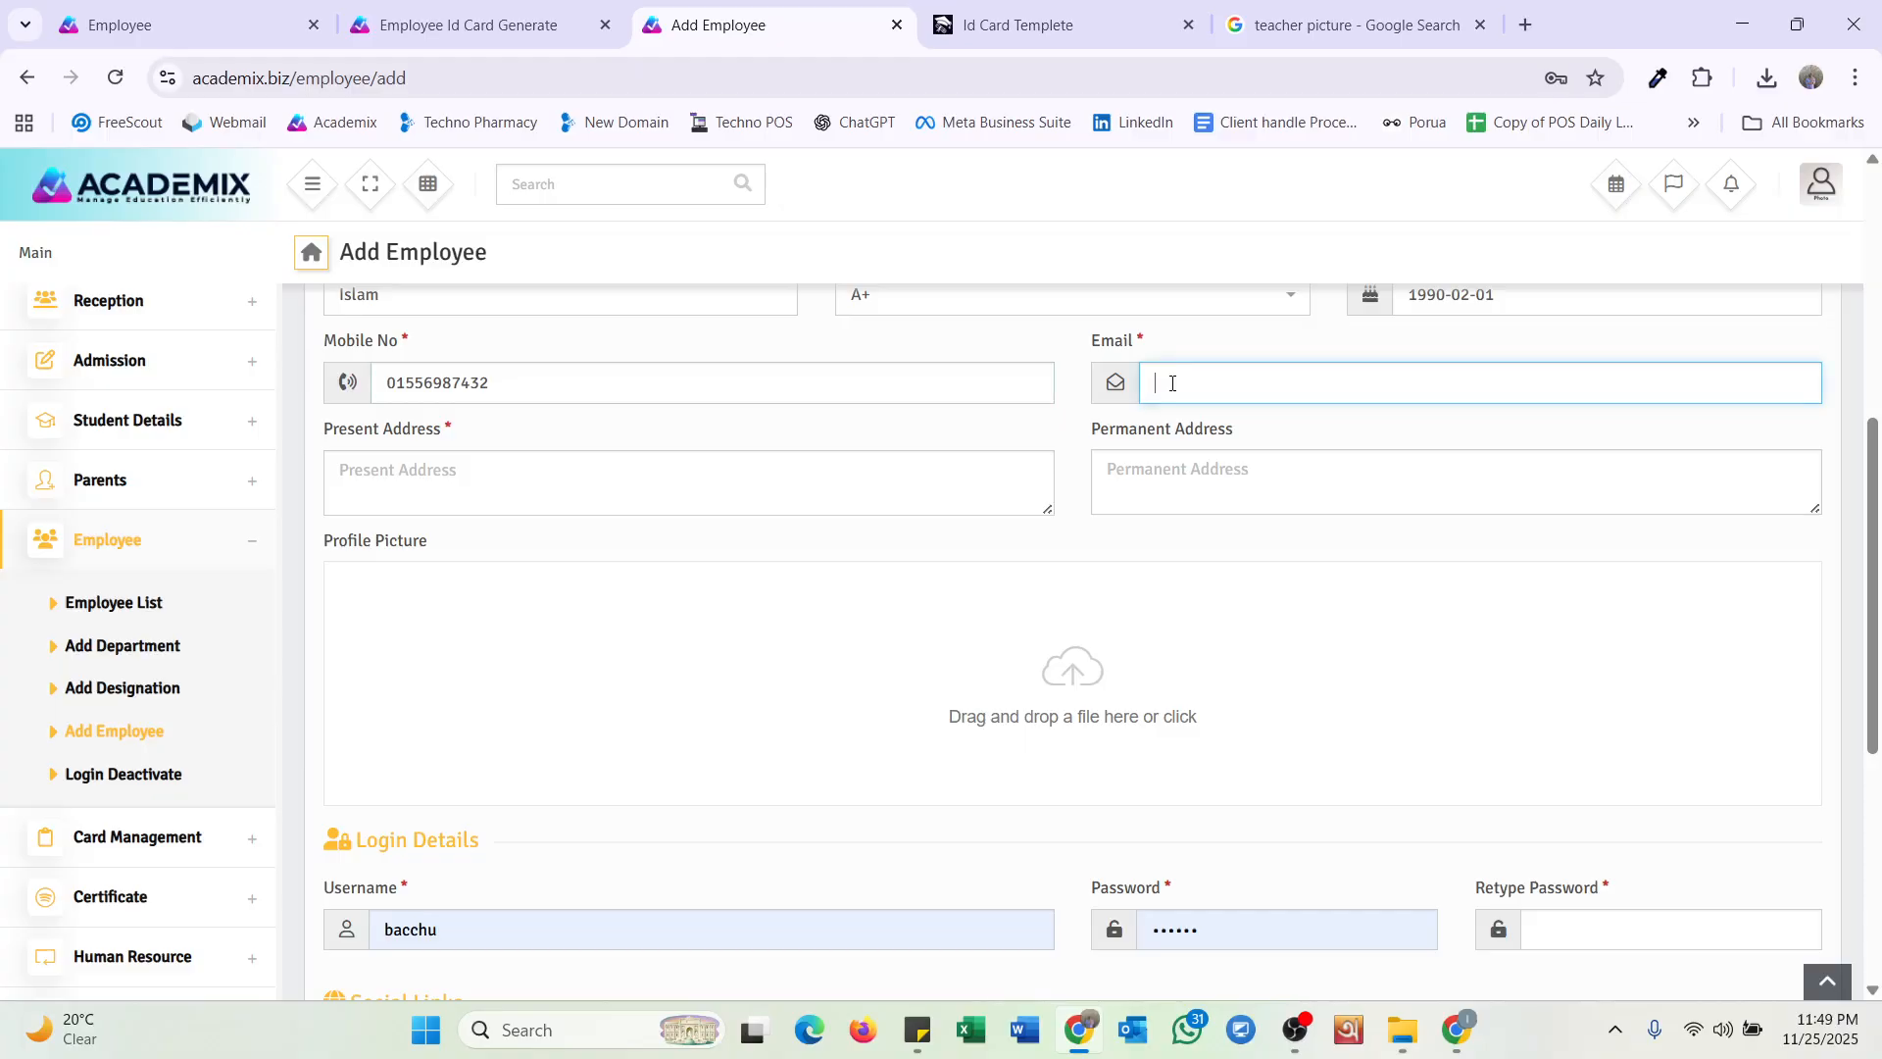
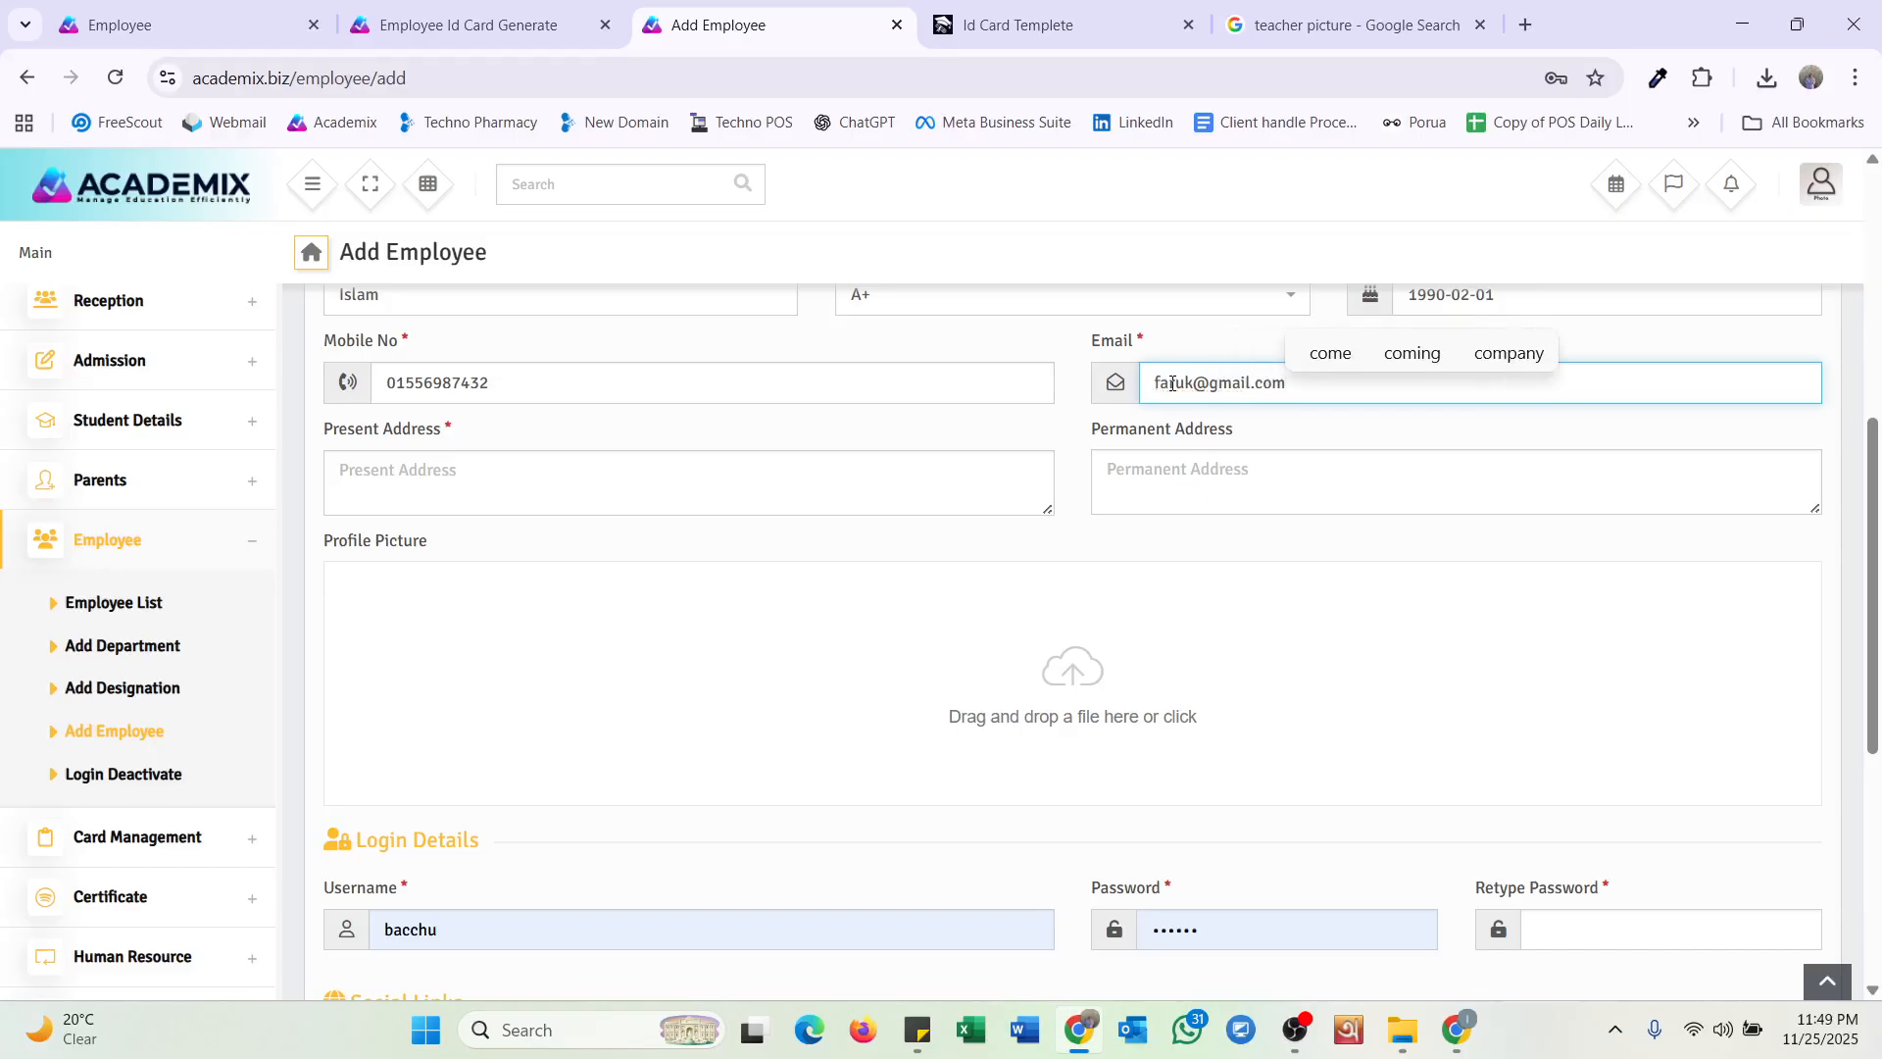
{"action": "left_click", "coordinate": [614, 467]}
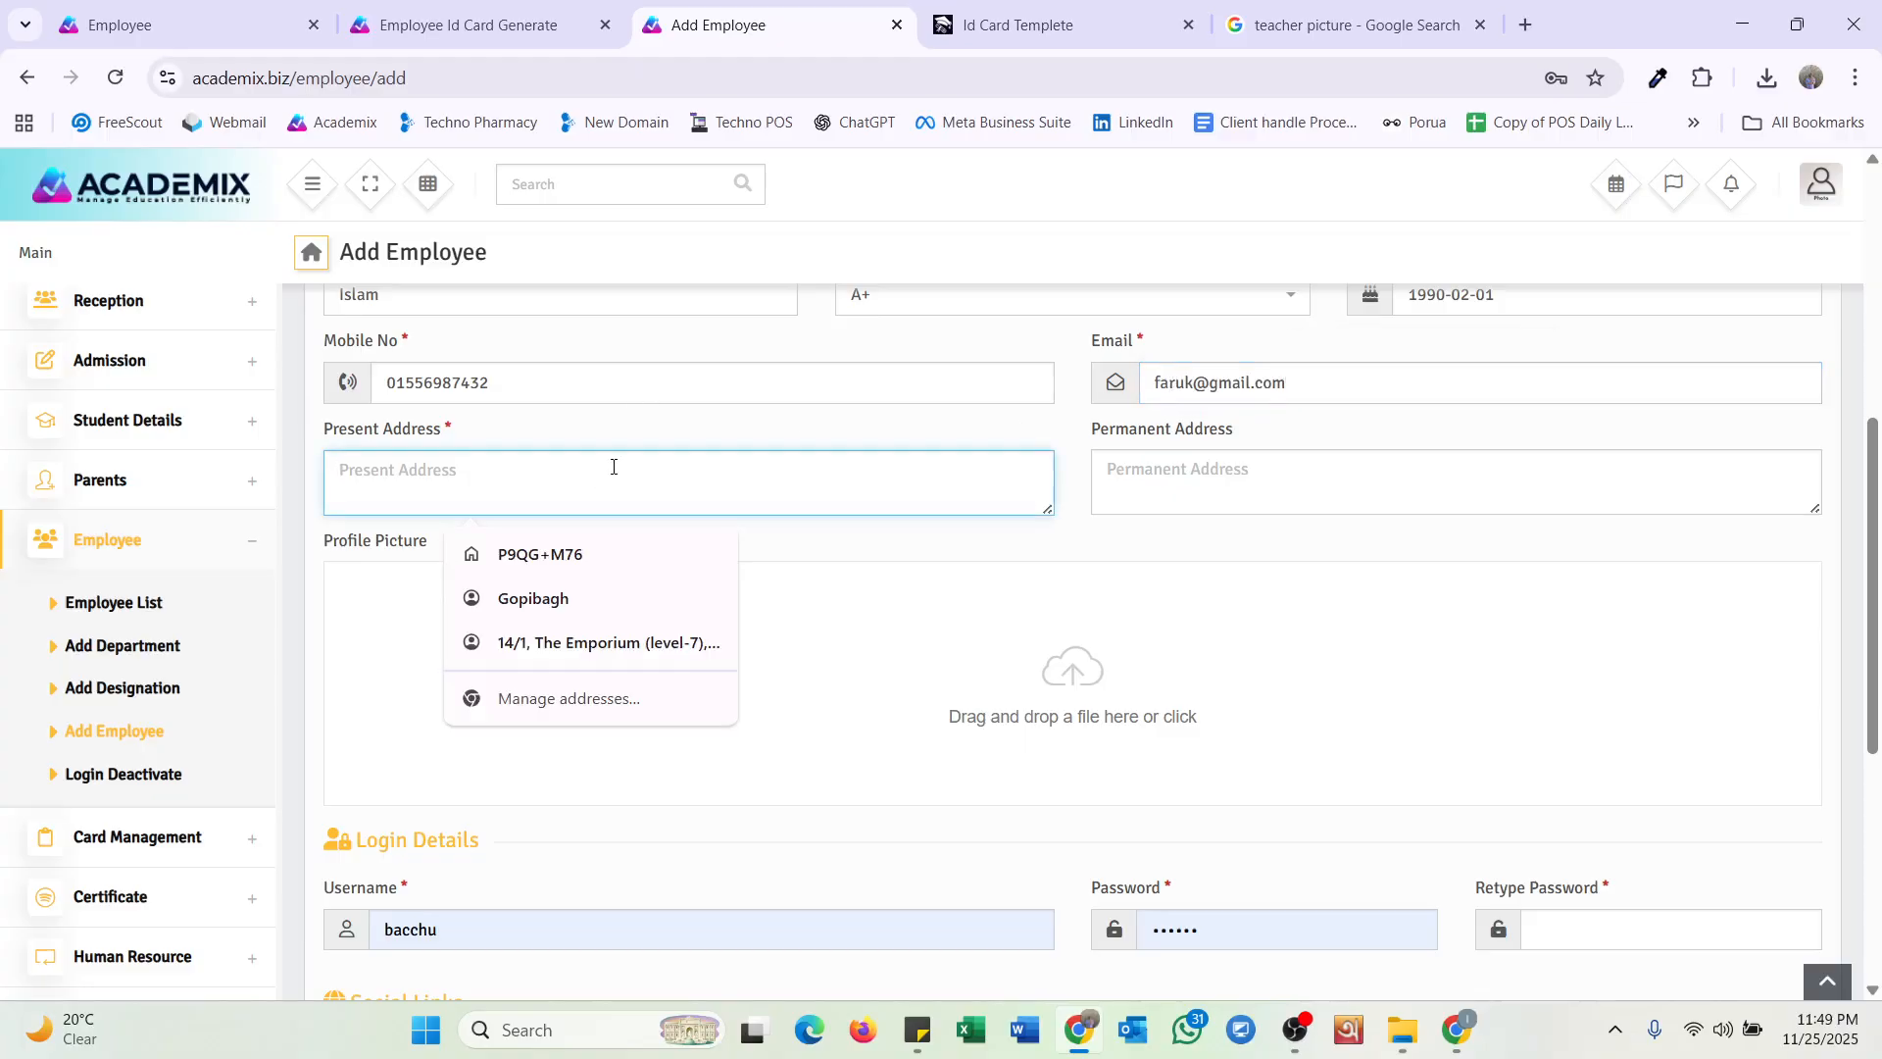
{"action": "type", "text": "Sylh"}
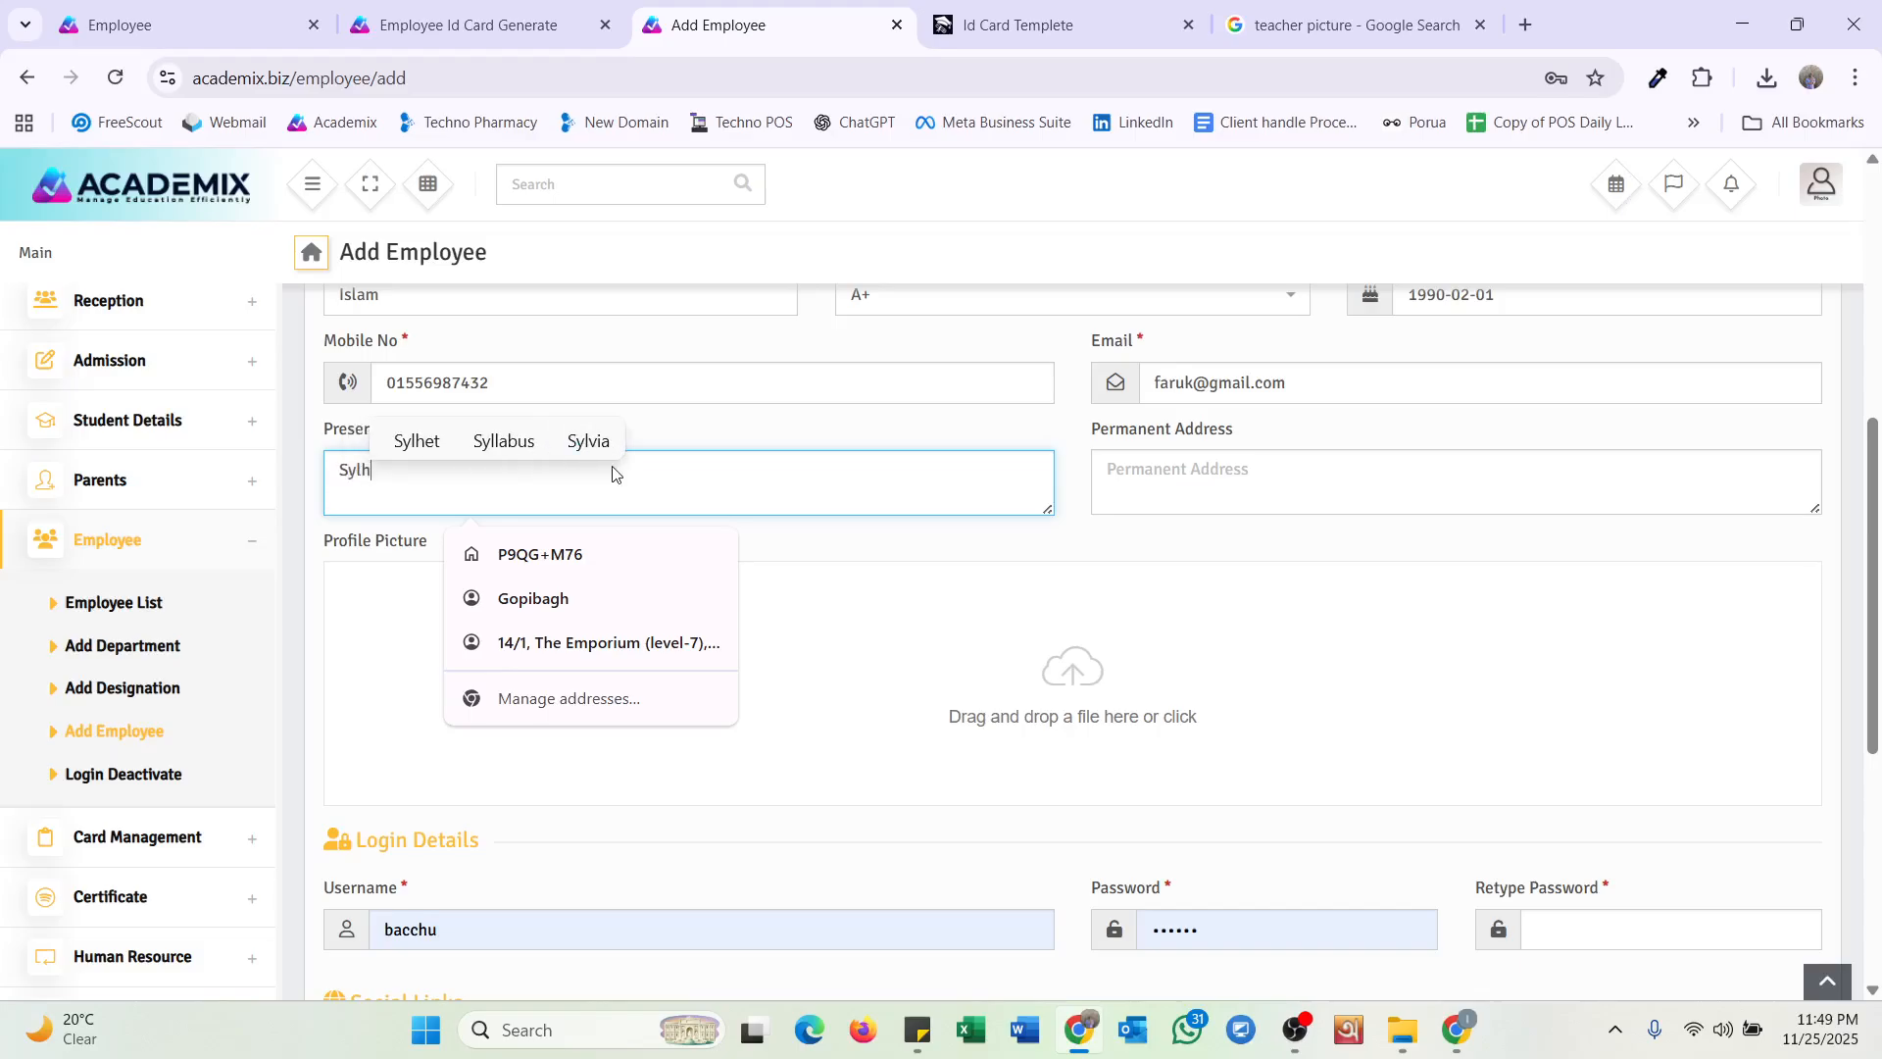
{"action": "type", "text": "et"}
Upload images (1).jpg as the profile picture.
{"action": "scroll", "coordinate": [819, 511], "scroll_direction": "down", "scroll_amount": 2}
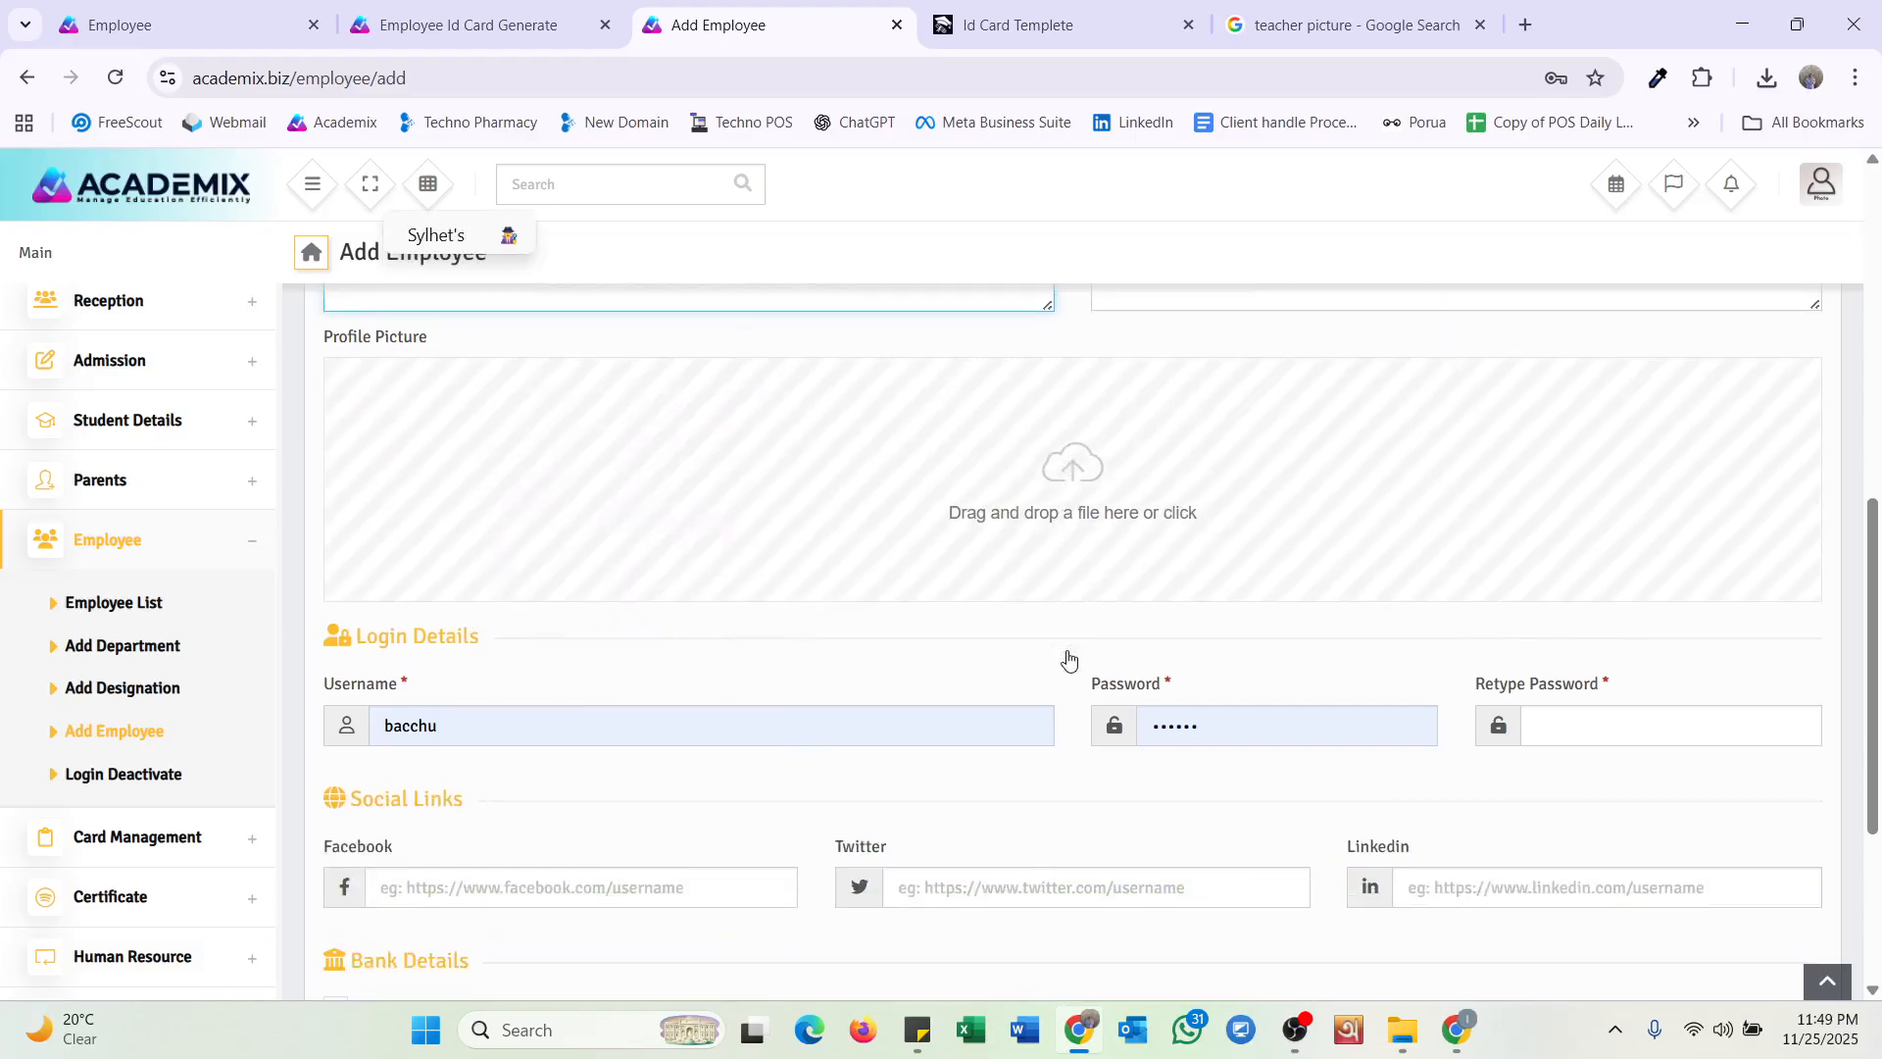
{"action": "left_click", "coordinate": [1055, 533]}
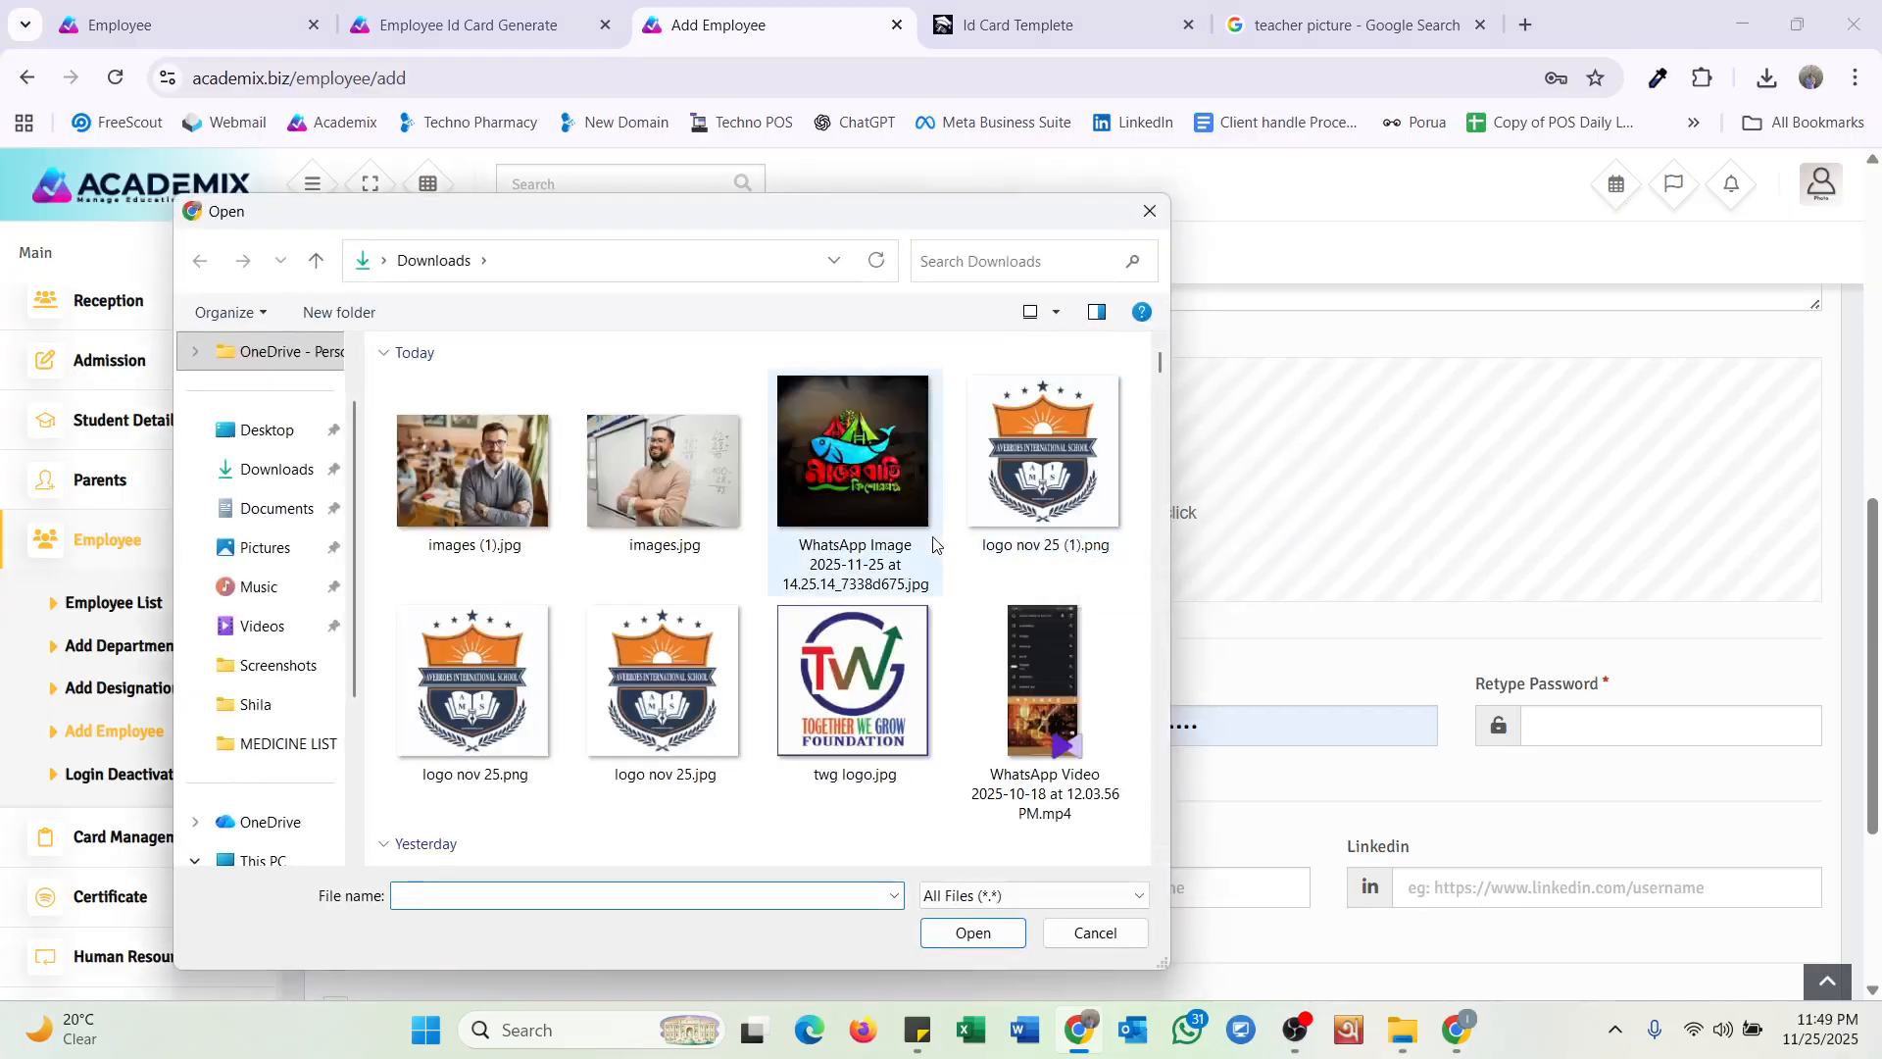
{"action": "left_click", "coordinate": [473, 470]}
{"action": "left_click", "coordinate": [989, 934]}
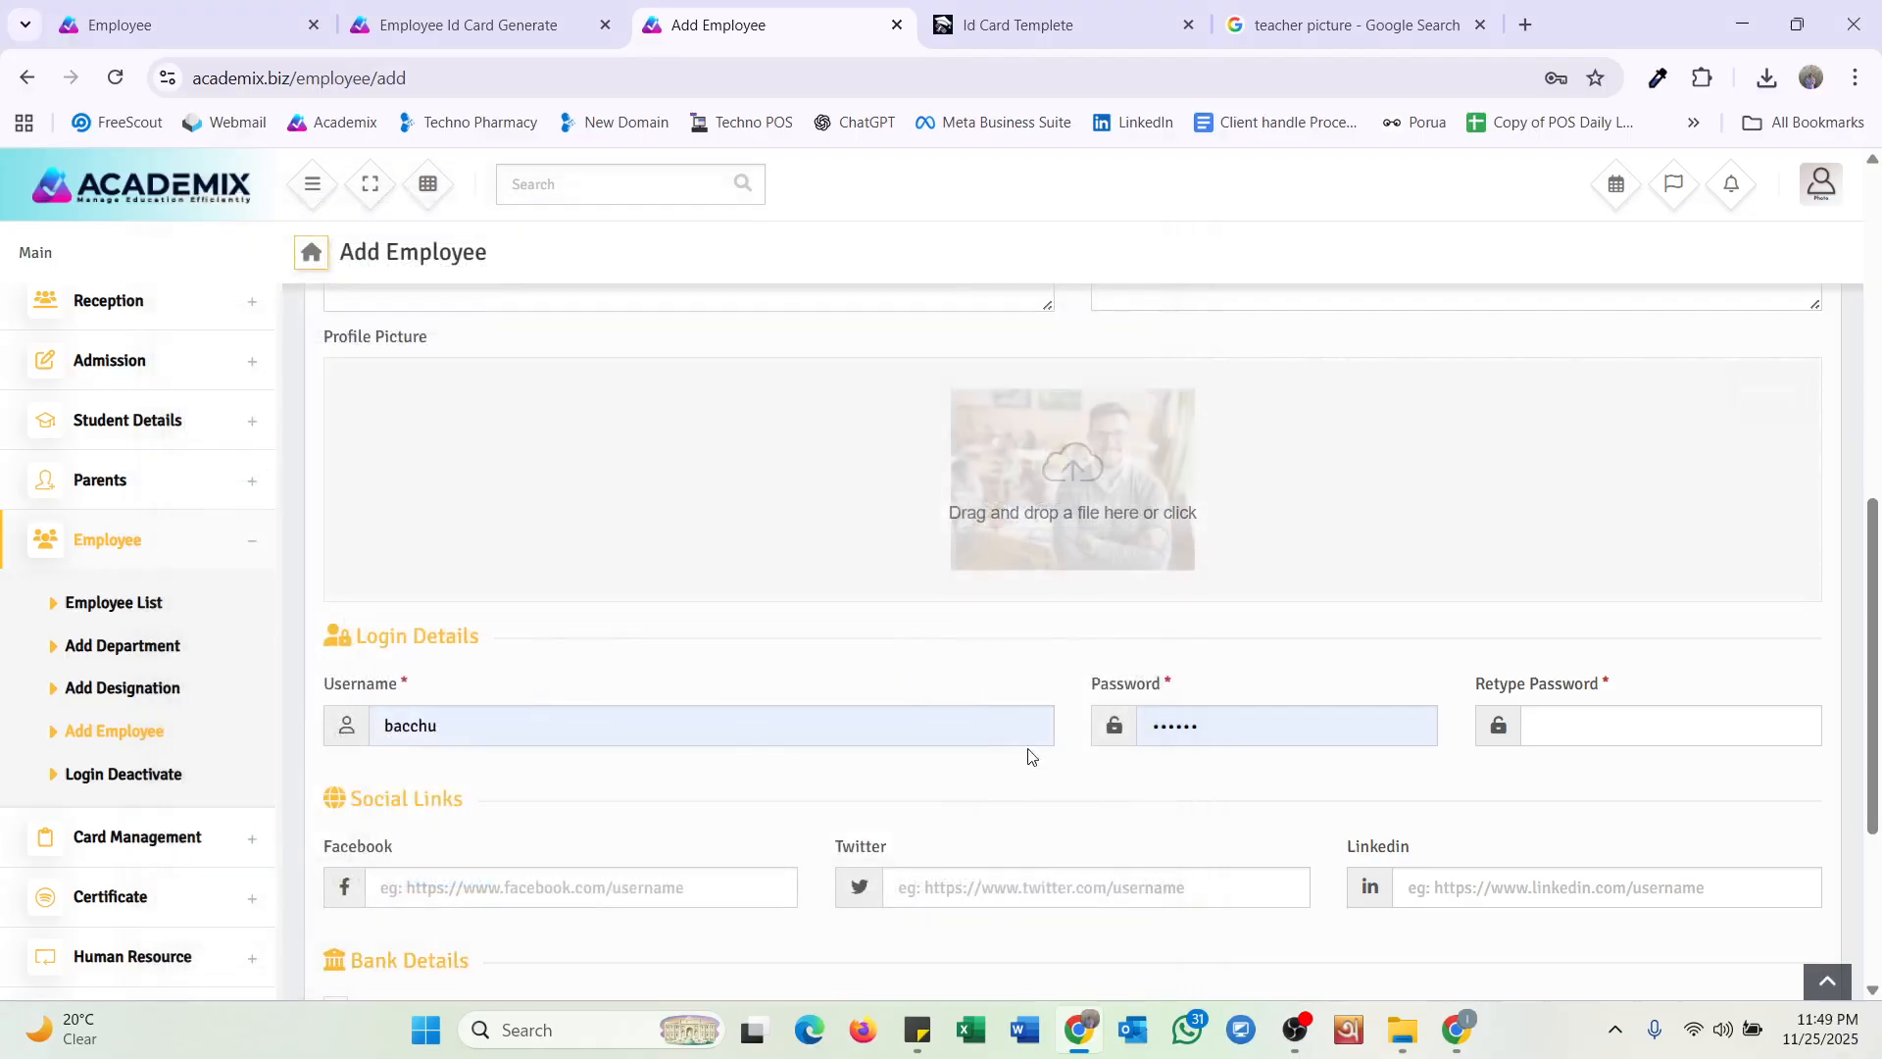
{"action": "scroll", "coordinate": [634, 535], "scroll_direction": "down", "scroll_amount": 2}
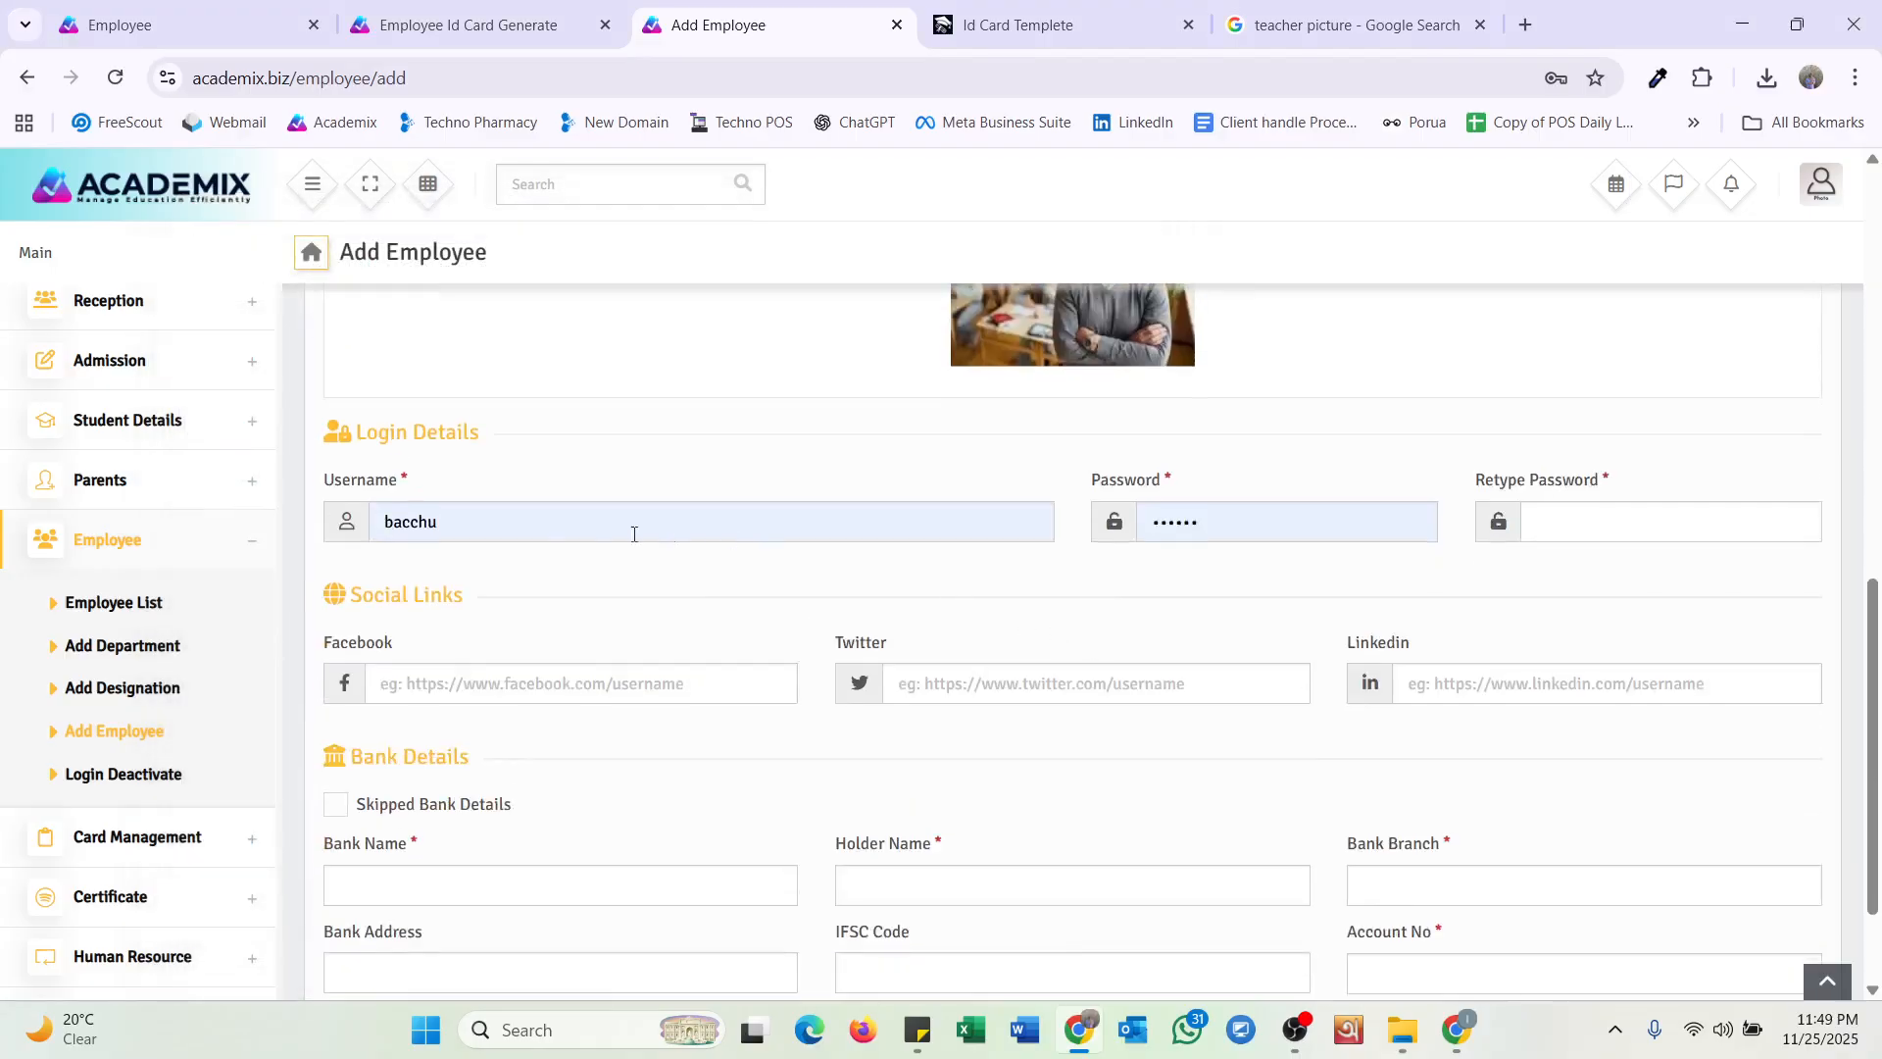
Replace the prefilled login username with the teacher's own username.
{"action": "double_click", "coordinate": [483, 532]}
{"action": "scroll", "coordinate": [876, 594], "scroll_direction": "up", "scroll_amount": 2}
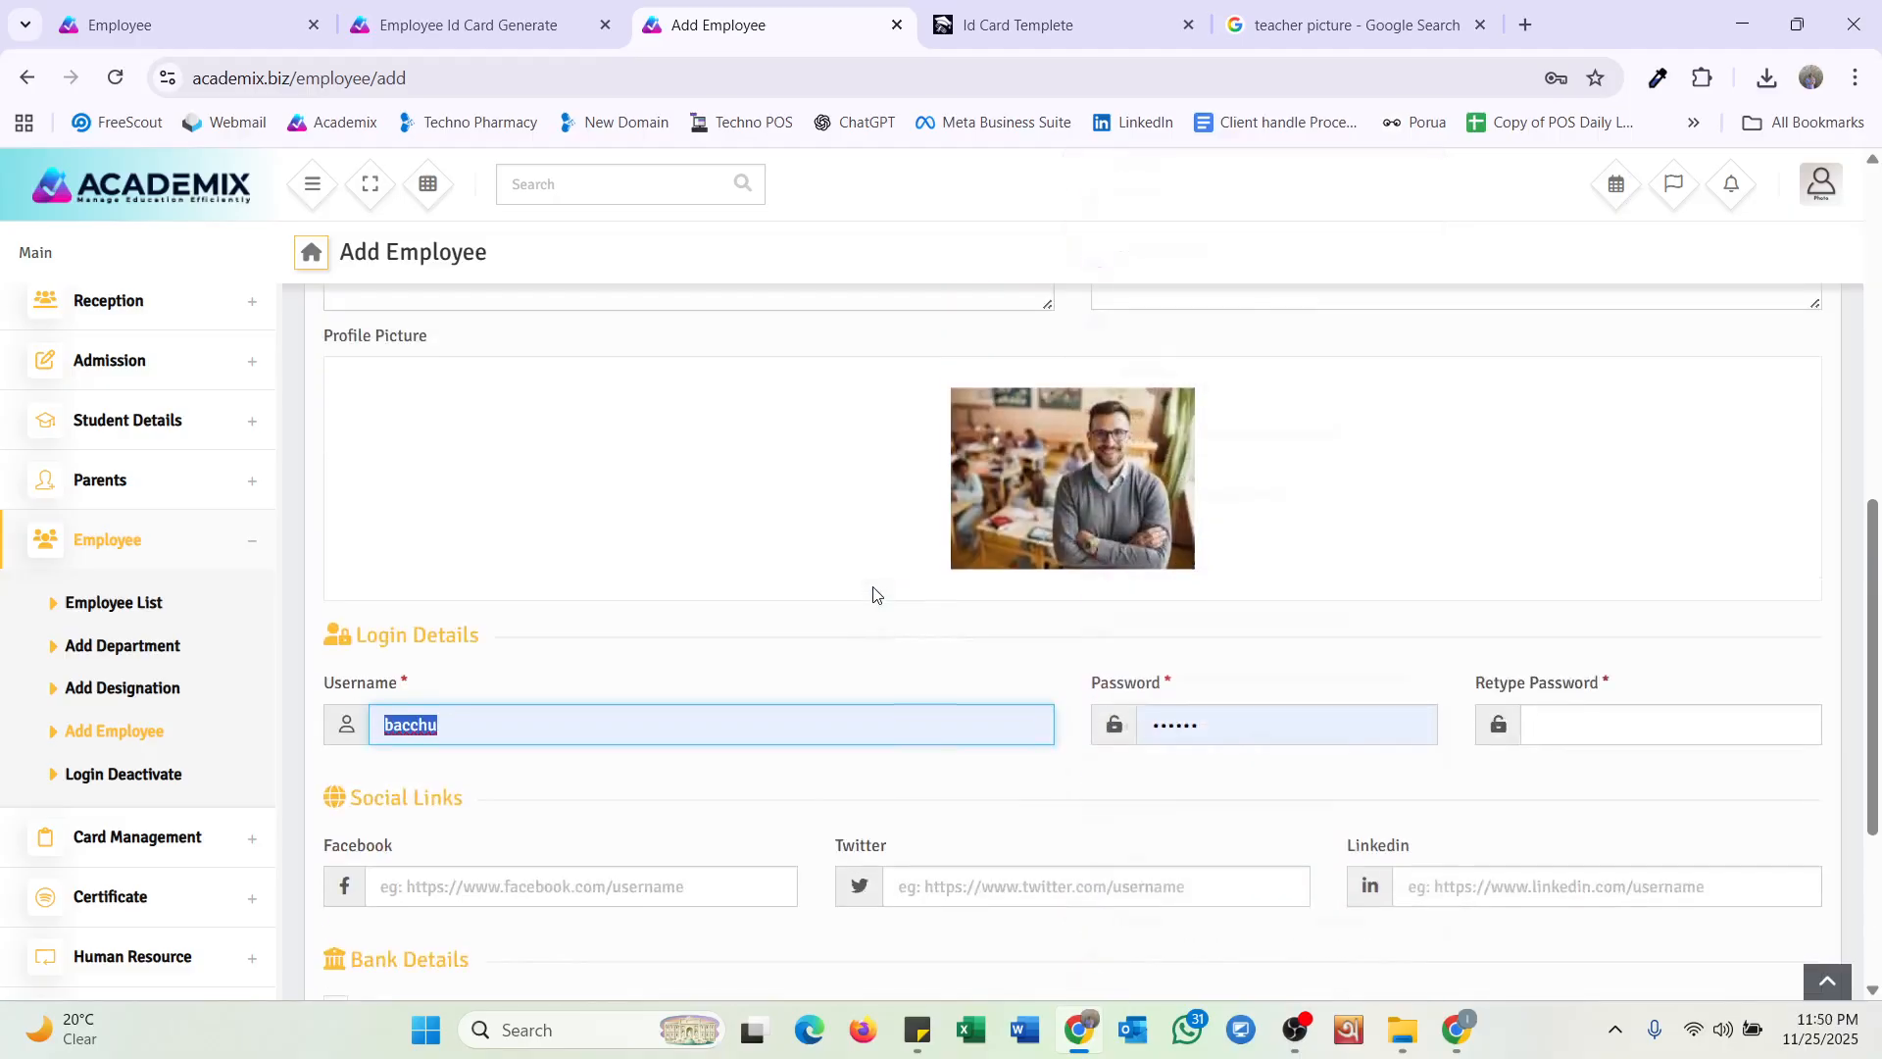
{"action": "scroll", "coordinate": [876, 594], "scroll_direction": "up", "scroll_amount": 2}
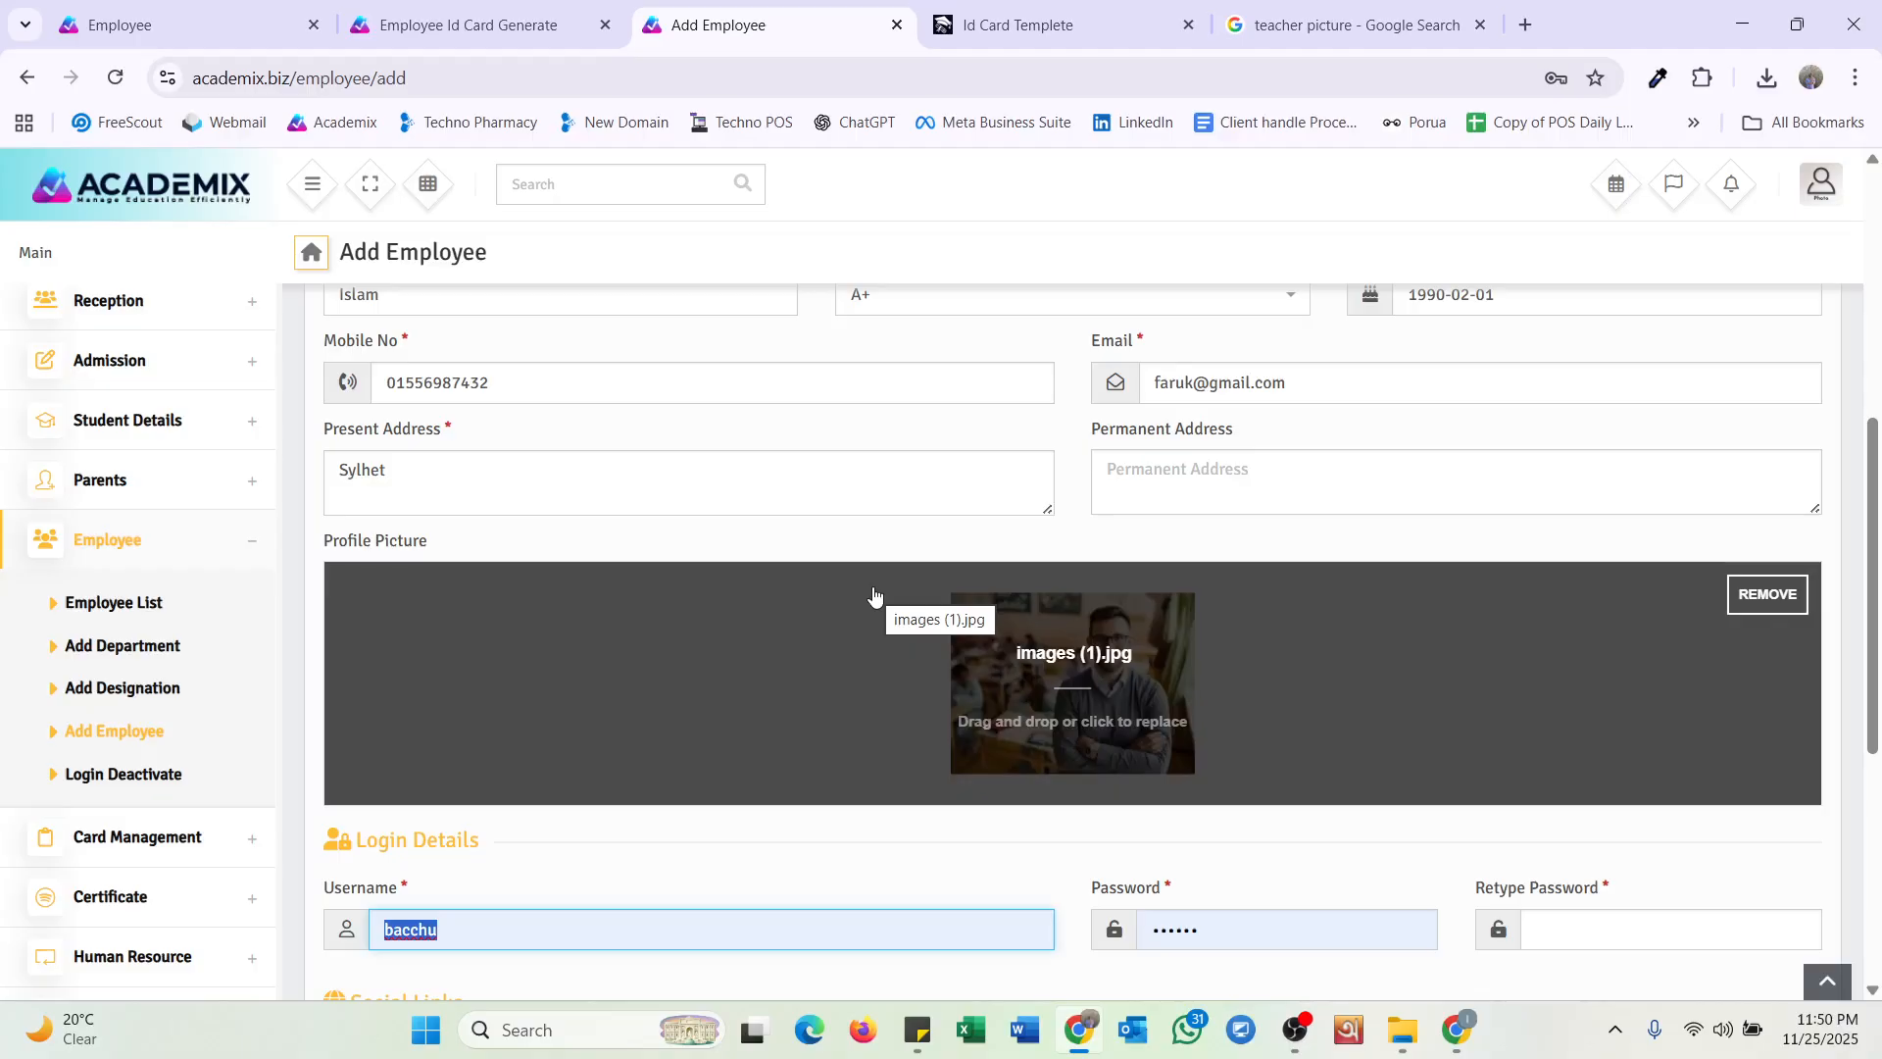
{"action": "scroll", "coordinate": [834, 588], "scroll_direction": "up", "scroll_amount": 2}
{"action": "scroll", "coordinate": [835, 588], "scroll_direction": "down", "scroll_amount": 4}
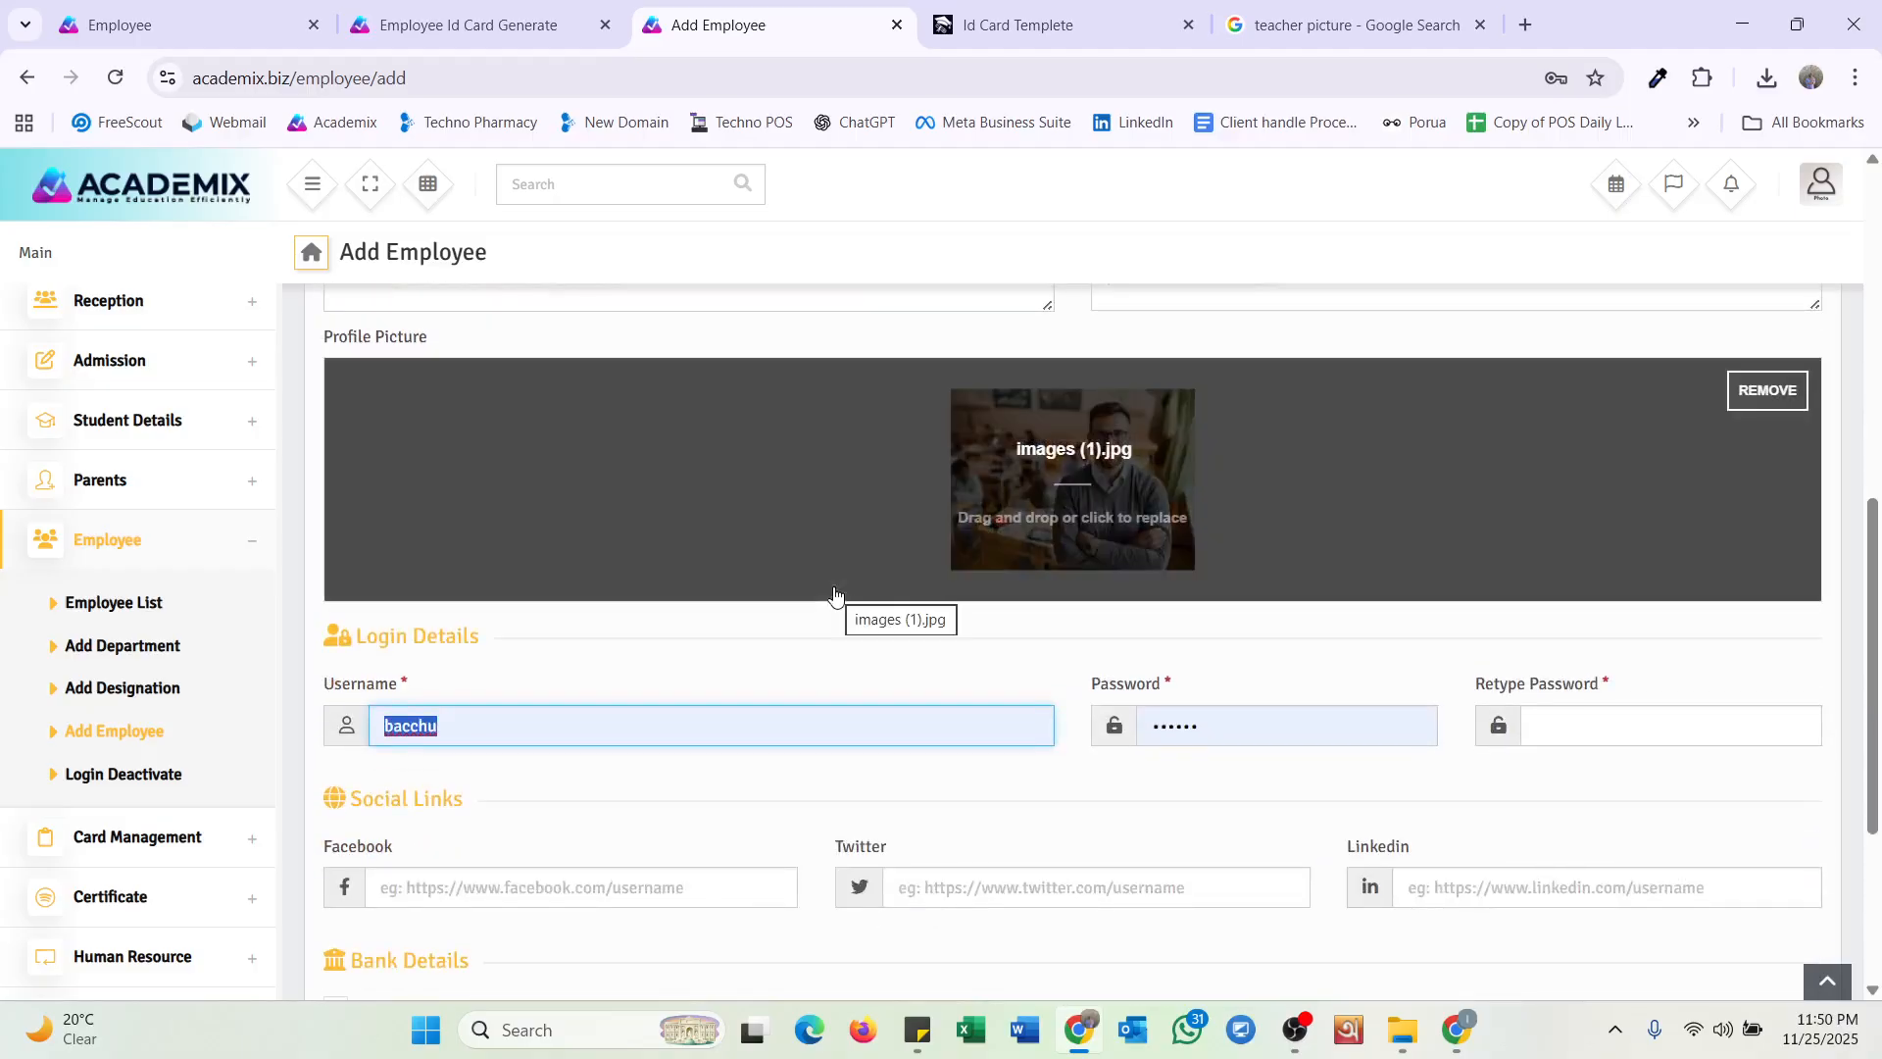
{"action": "type", "text": "faruk"}
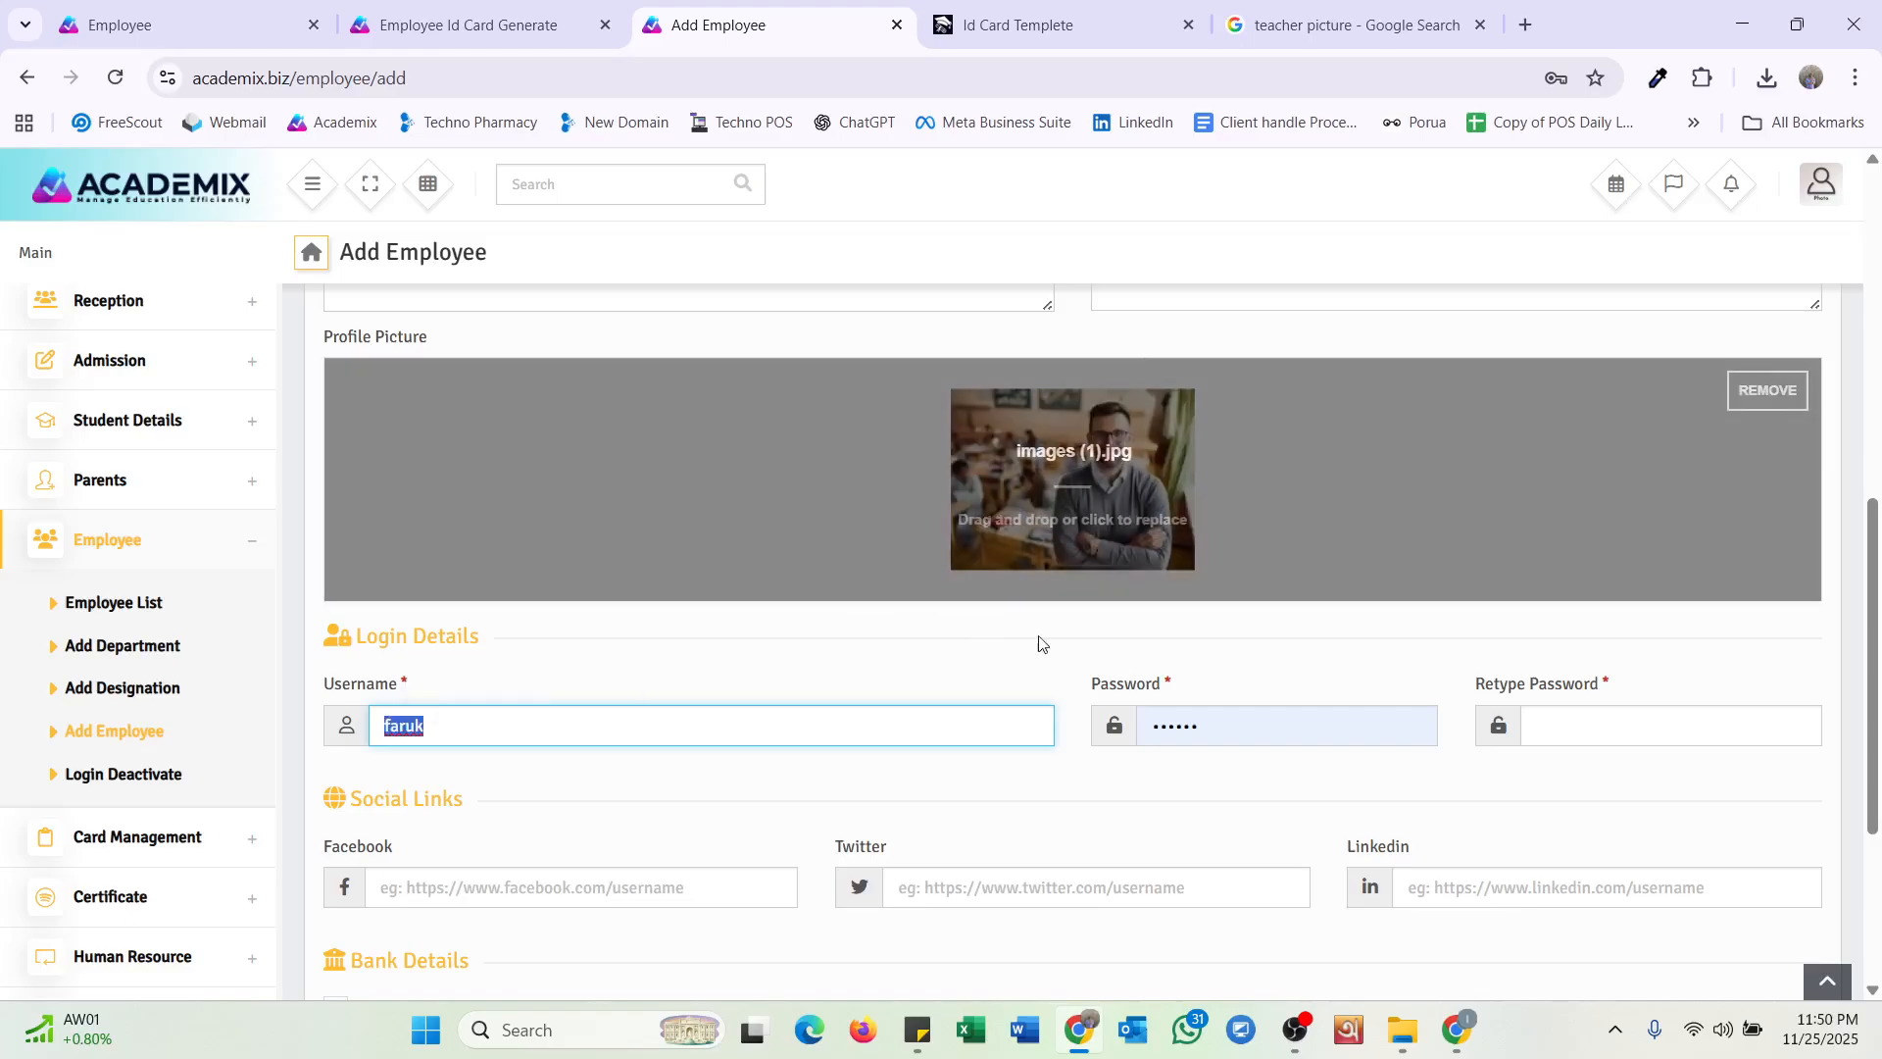
Enter the account password in Password and again in Retype Password.
{"action": "left_click", "coordinate": [1157, 725]}
{"action": "type", "text": "12345"}
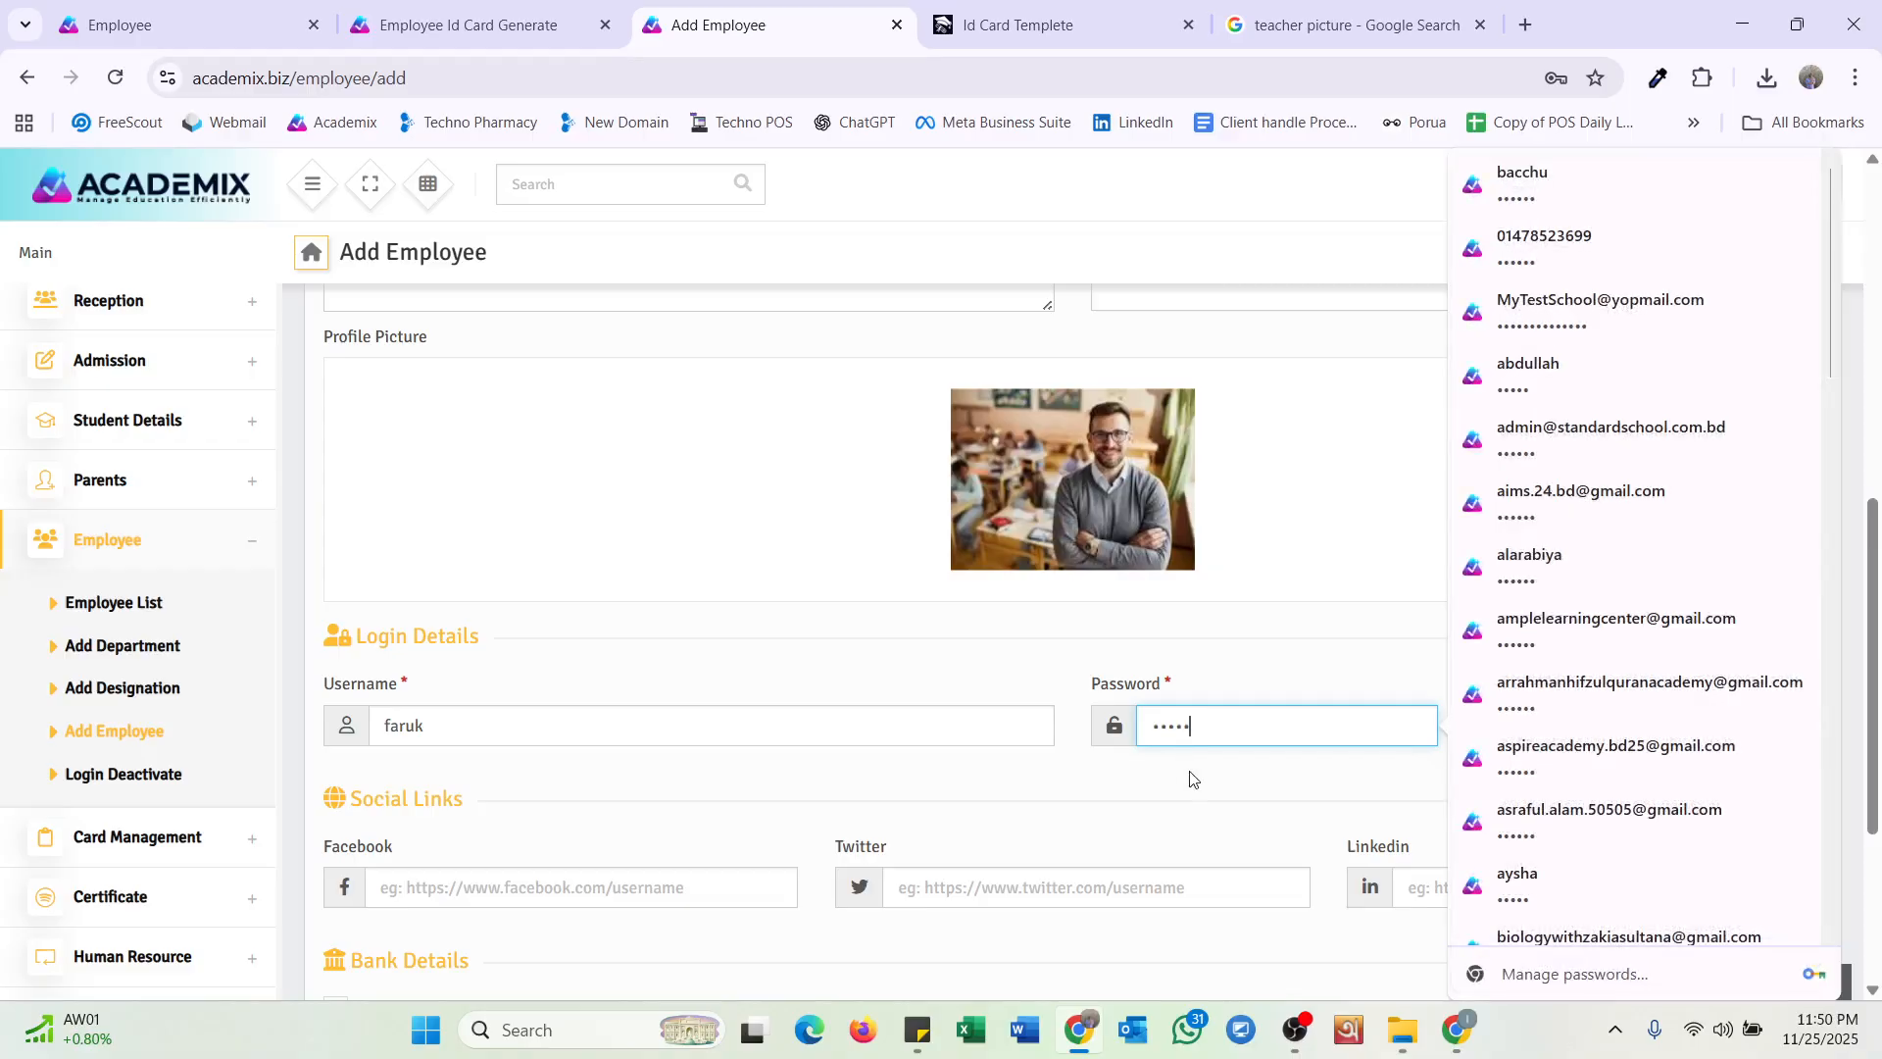
{"action": "key", "text": "Tab"}
{"action": "type", "text": "12345"}
{"action": "scroll", "coordinate": [631, 756], "scroll_direction": "down", "scroll_amount": 2}
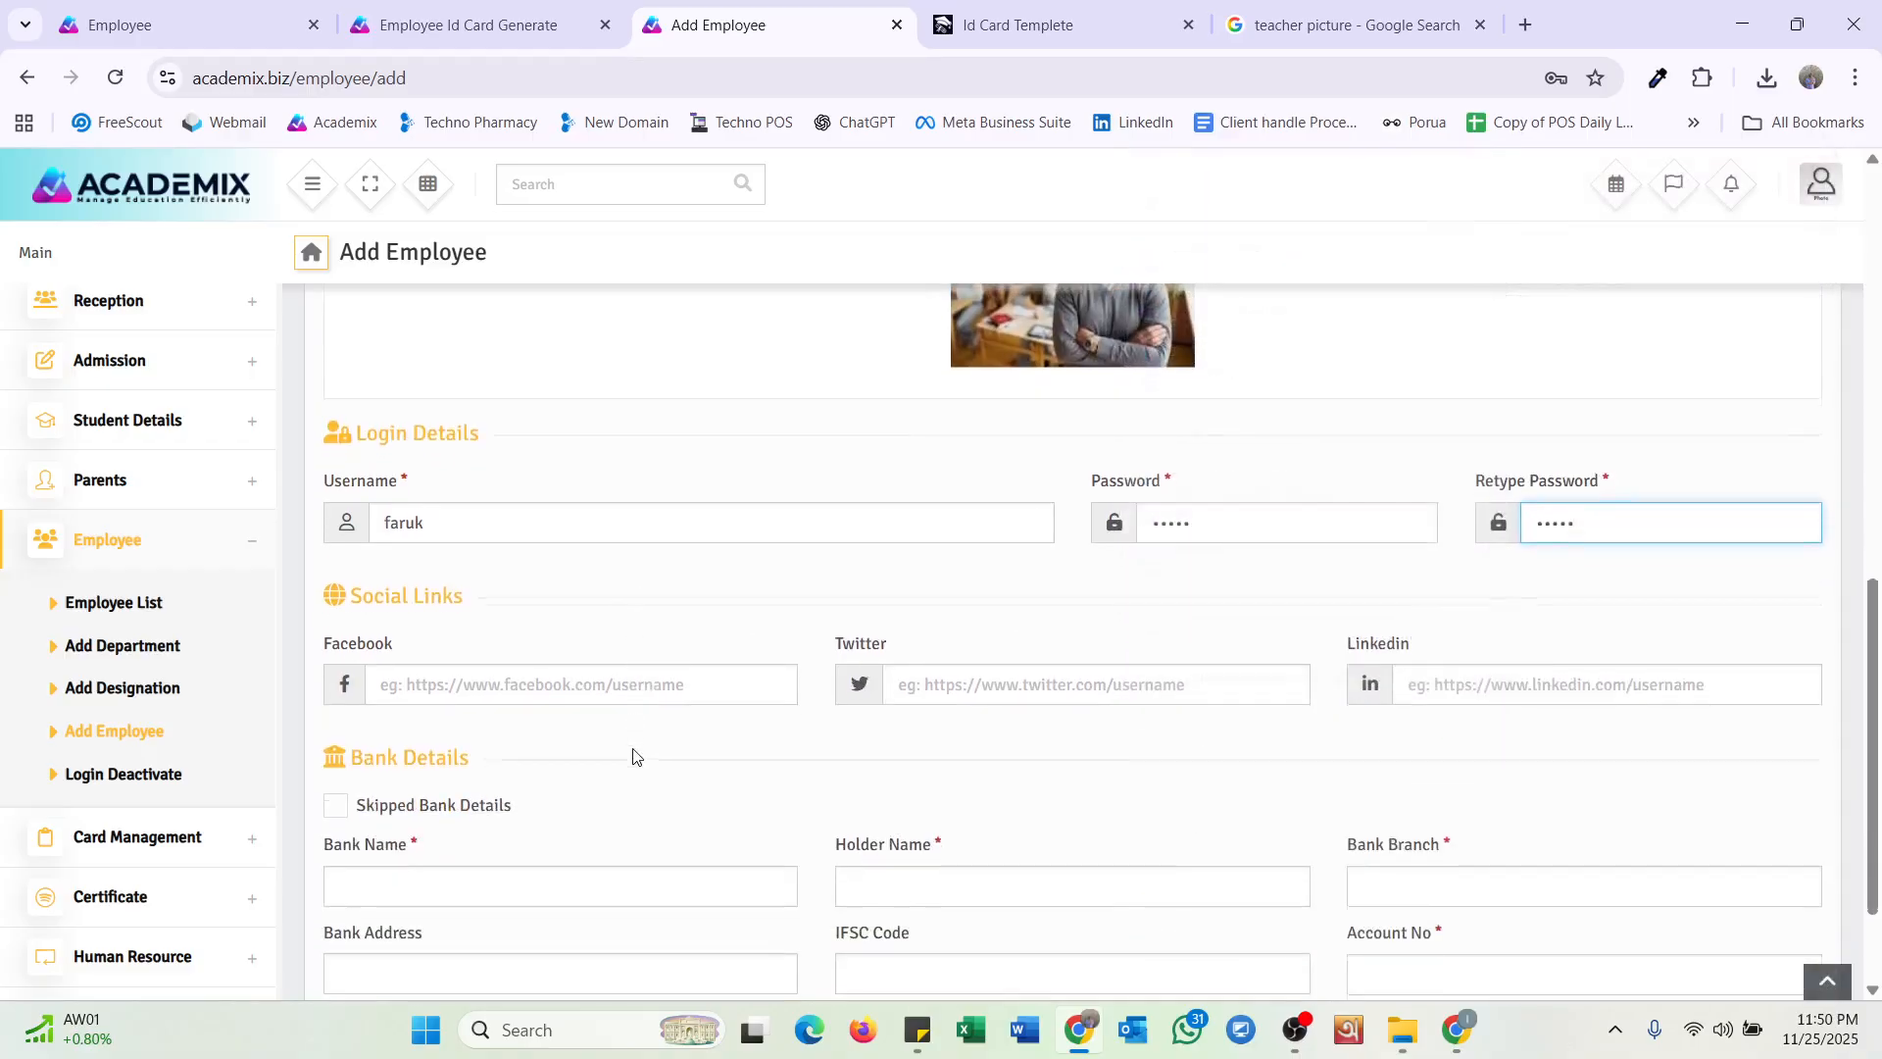
{"action": "left_click", "coordinate": [506, 694]}
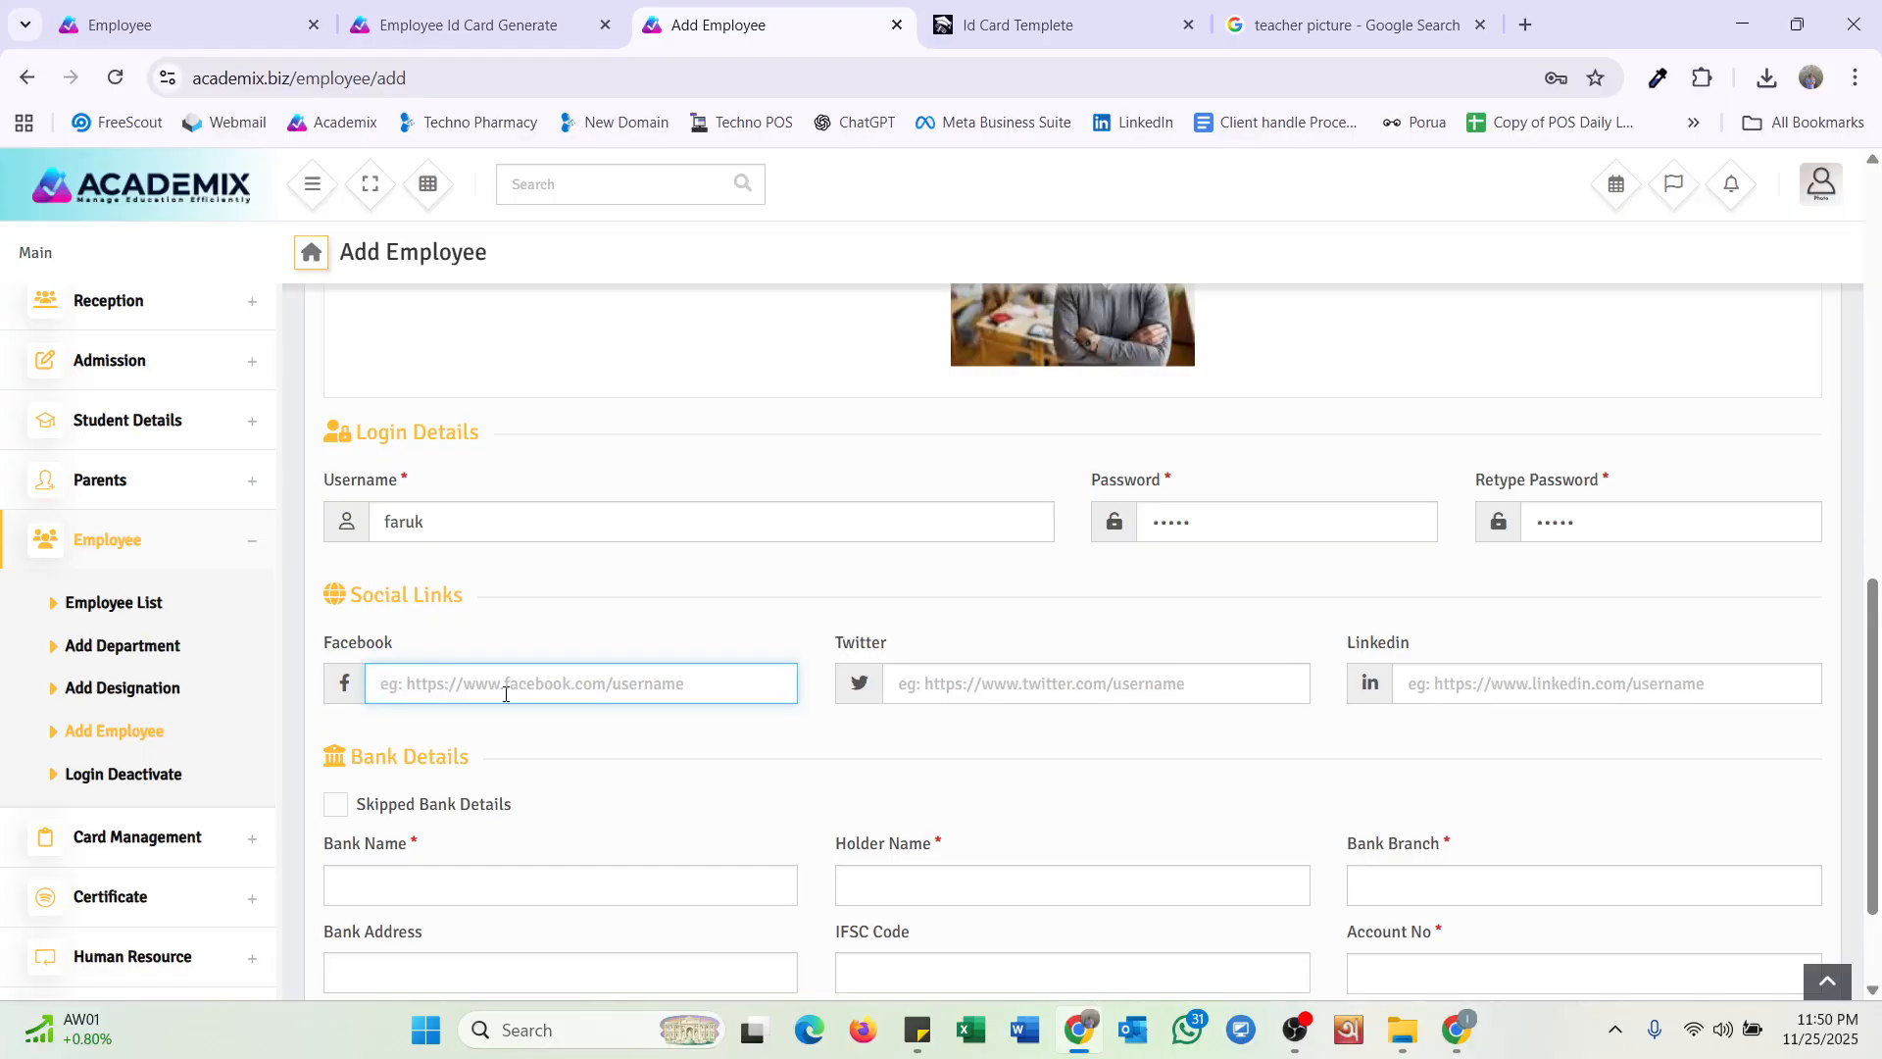
{"action": "scroll", "coordinate": [581, 736], "scroll_direction": "down", "scroll_amount": 2}
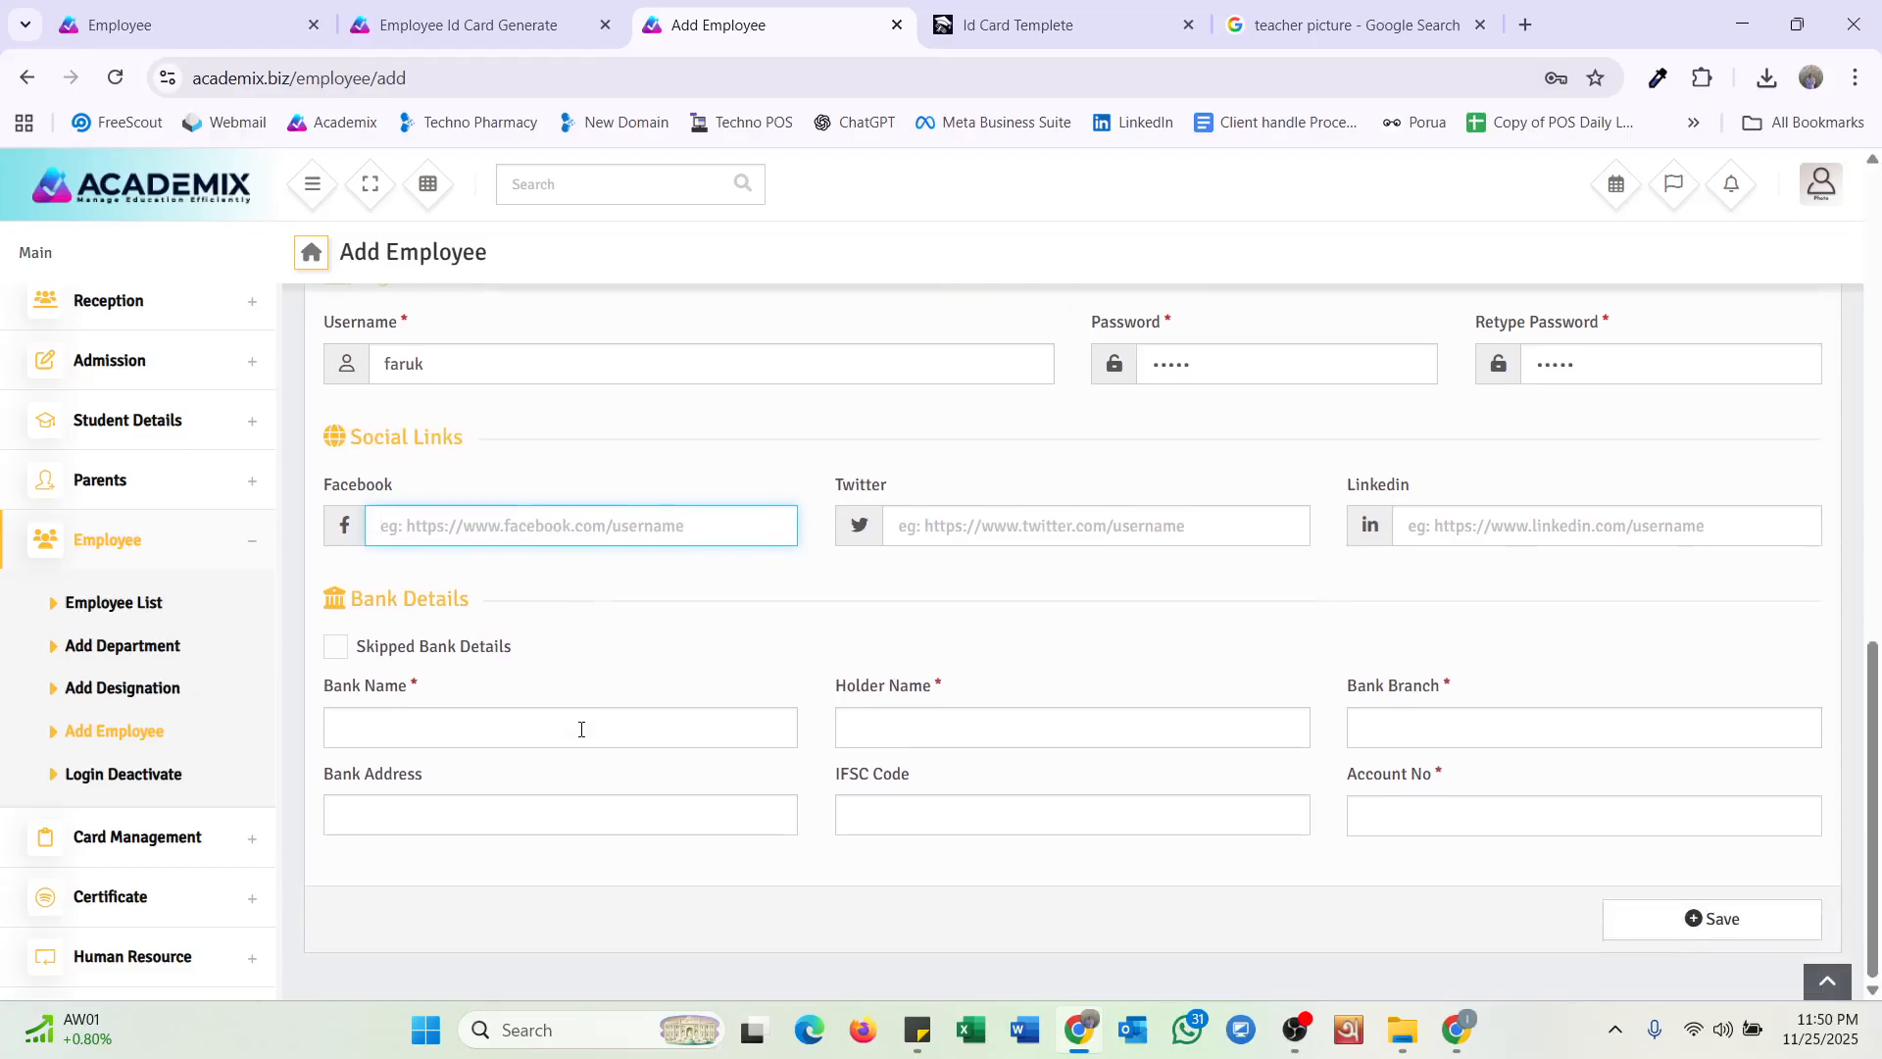
Enter bank SBBL, the holder's name, branch Gulshan and the account number.
{"action": "left_click", "coordinate": [497, 747]}
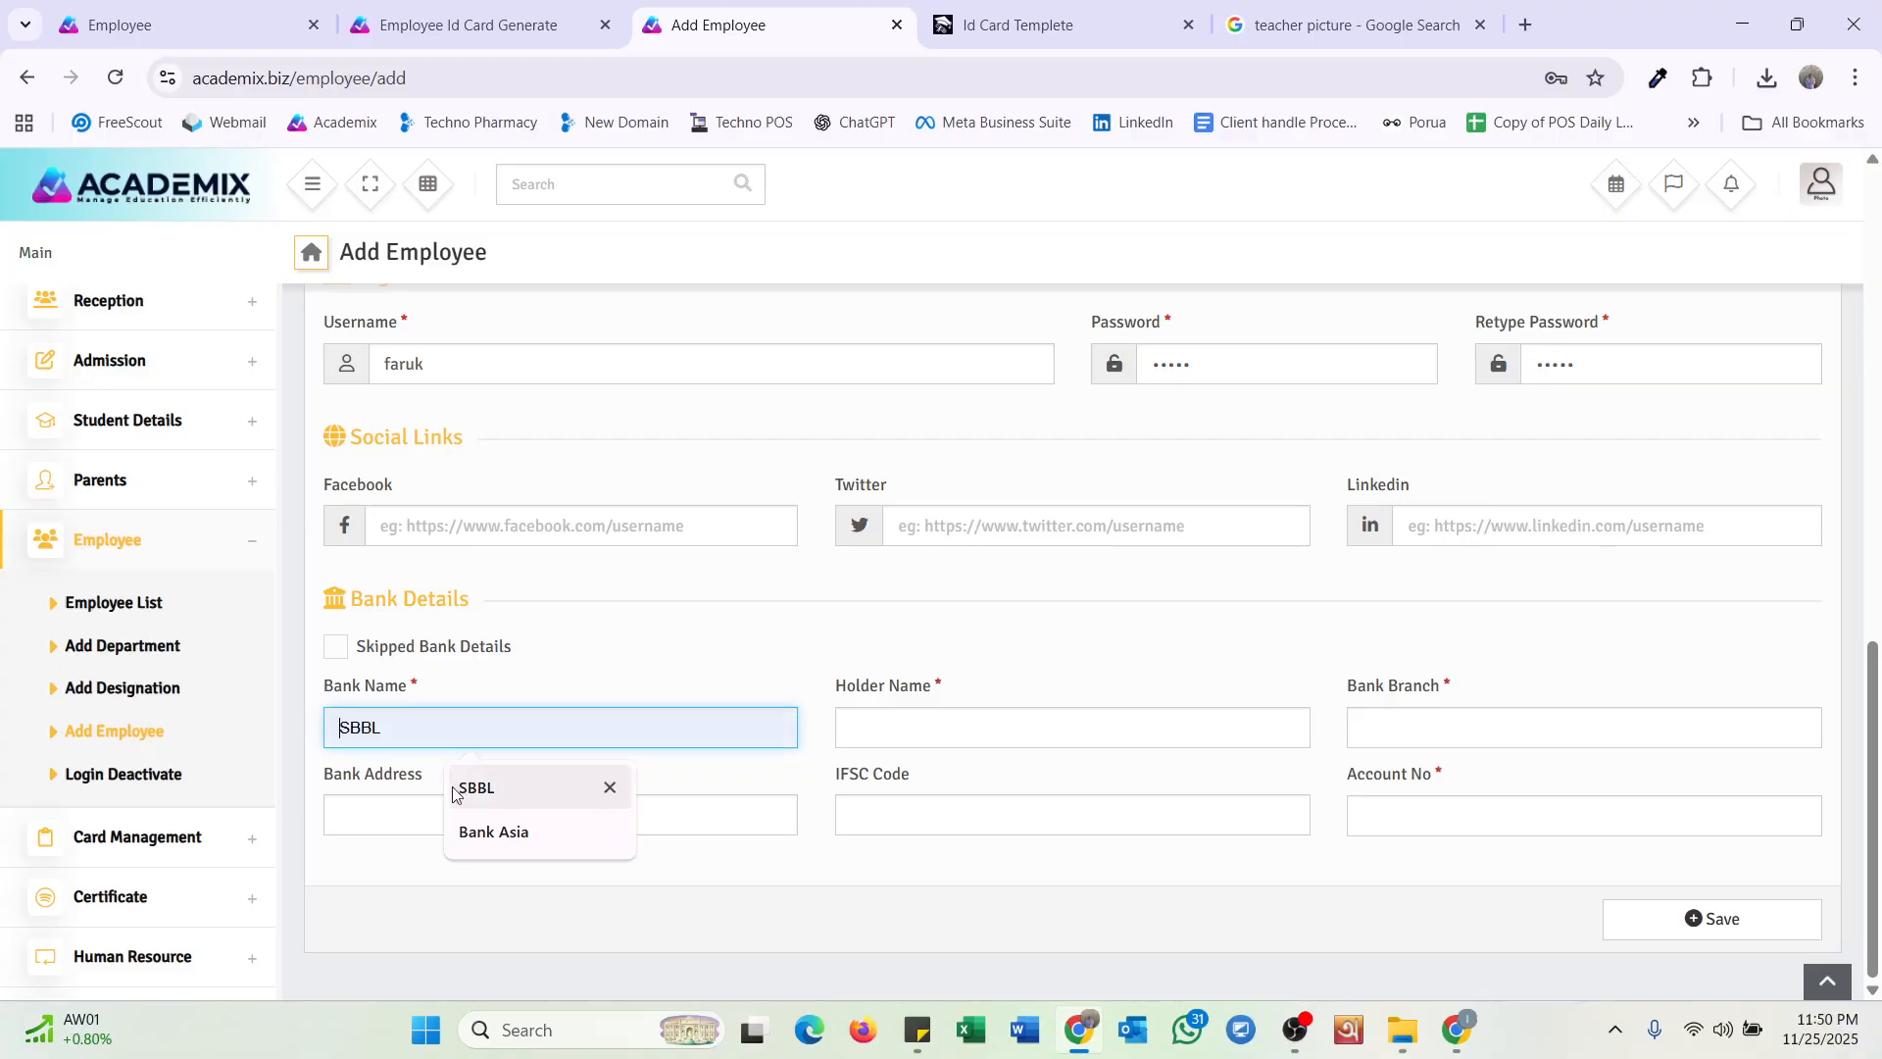
{"action": "left_click", "coordinate": [476, 788]}
{"action": "left_click", "coordinate": [901, 723]}
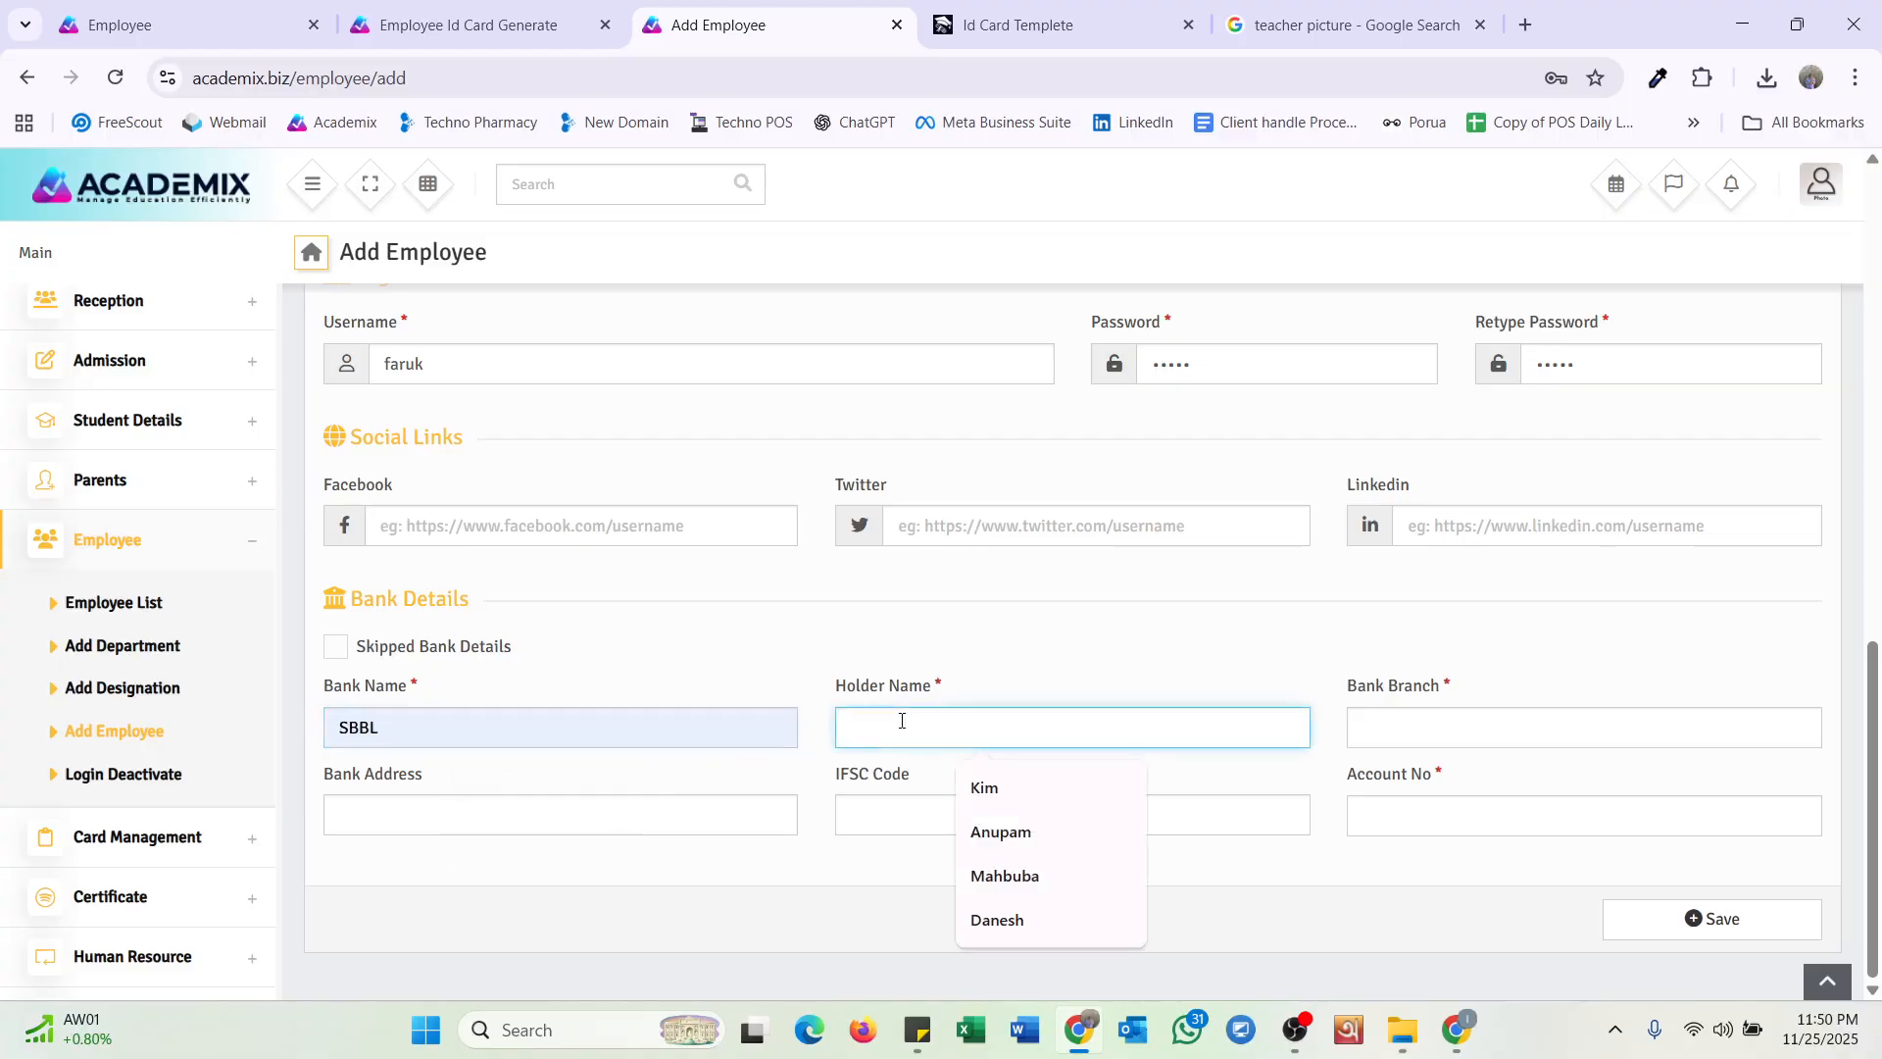
{"action": "type", "text": "Far"}
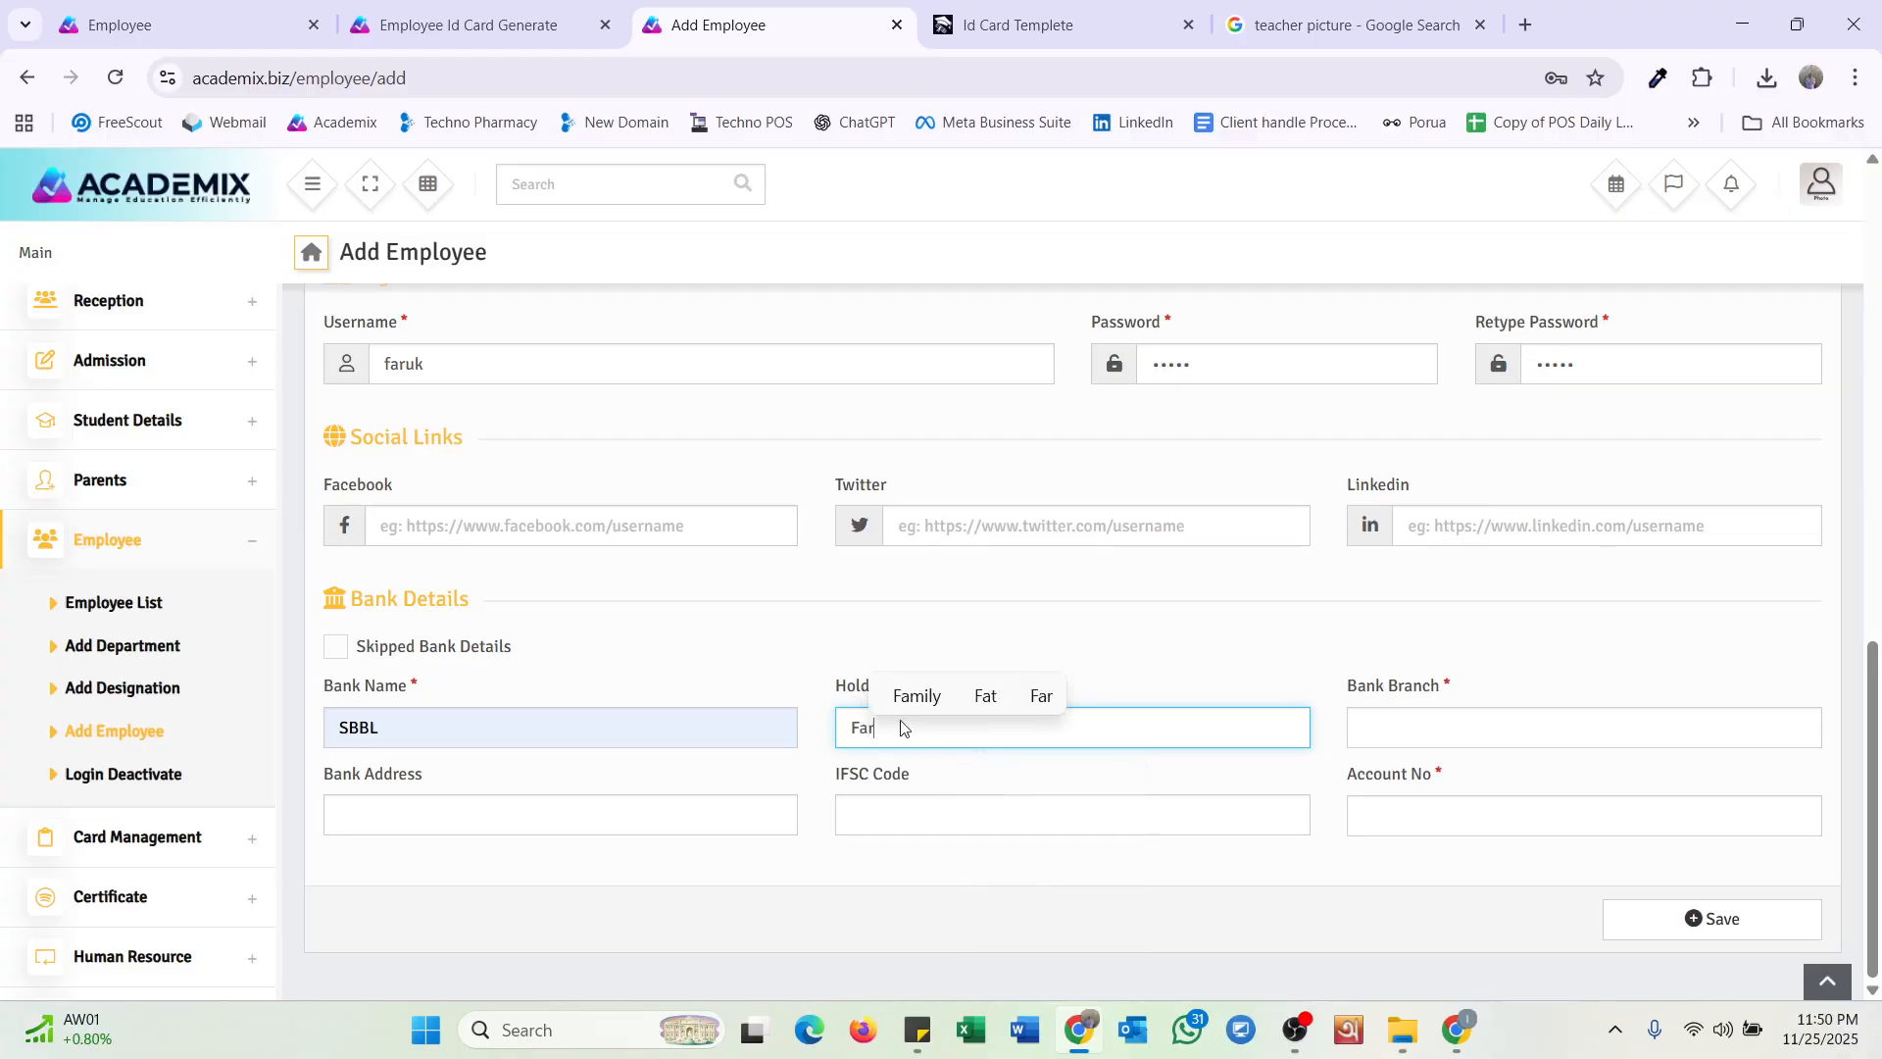
{"action": "type", "text": "uk"}
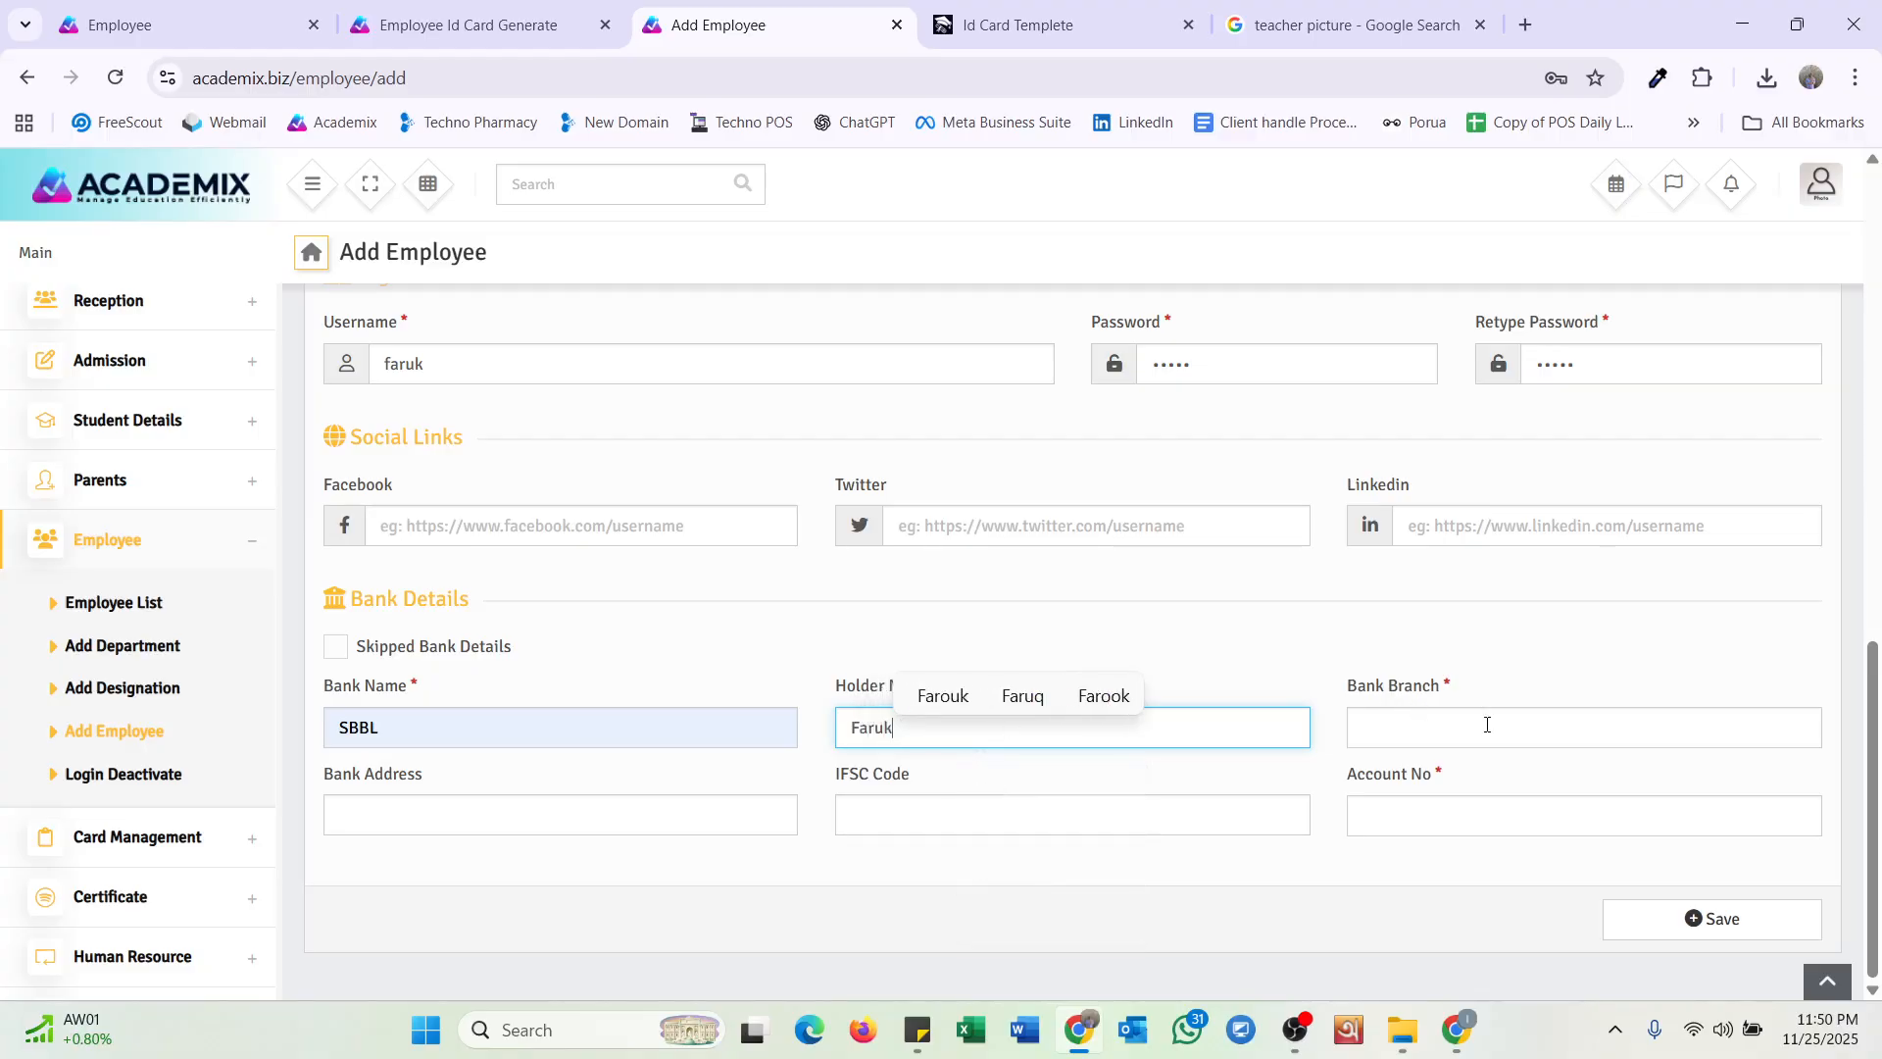
{"action": "left_click", "coordinate": [1487, 726]}
{"action": "left_click", "coordinate": [1517, 840]}
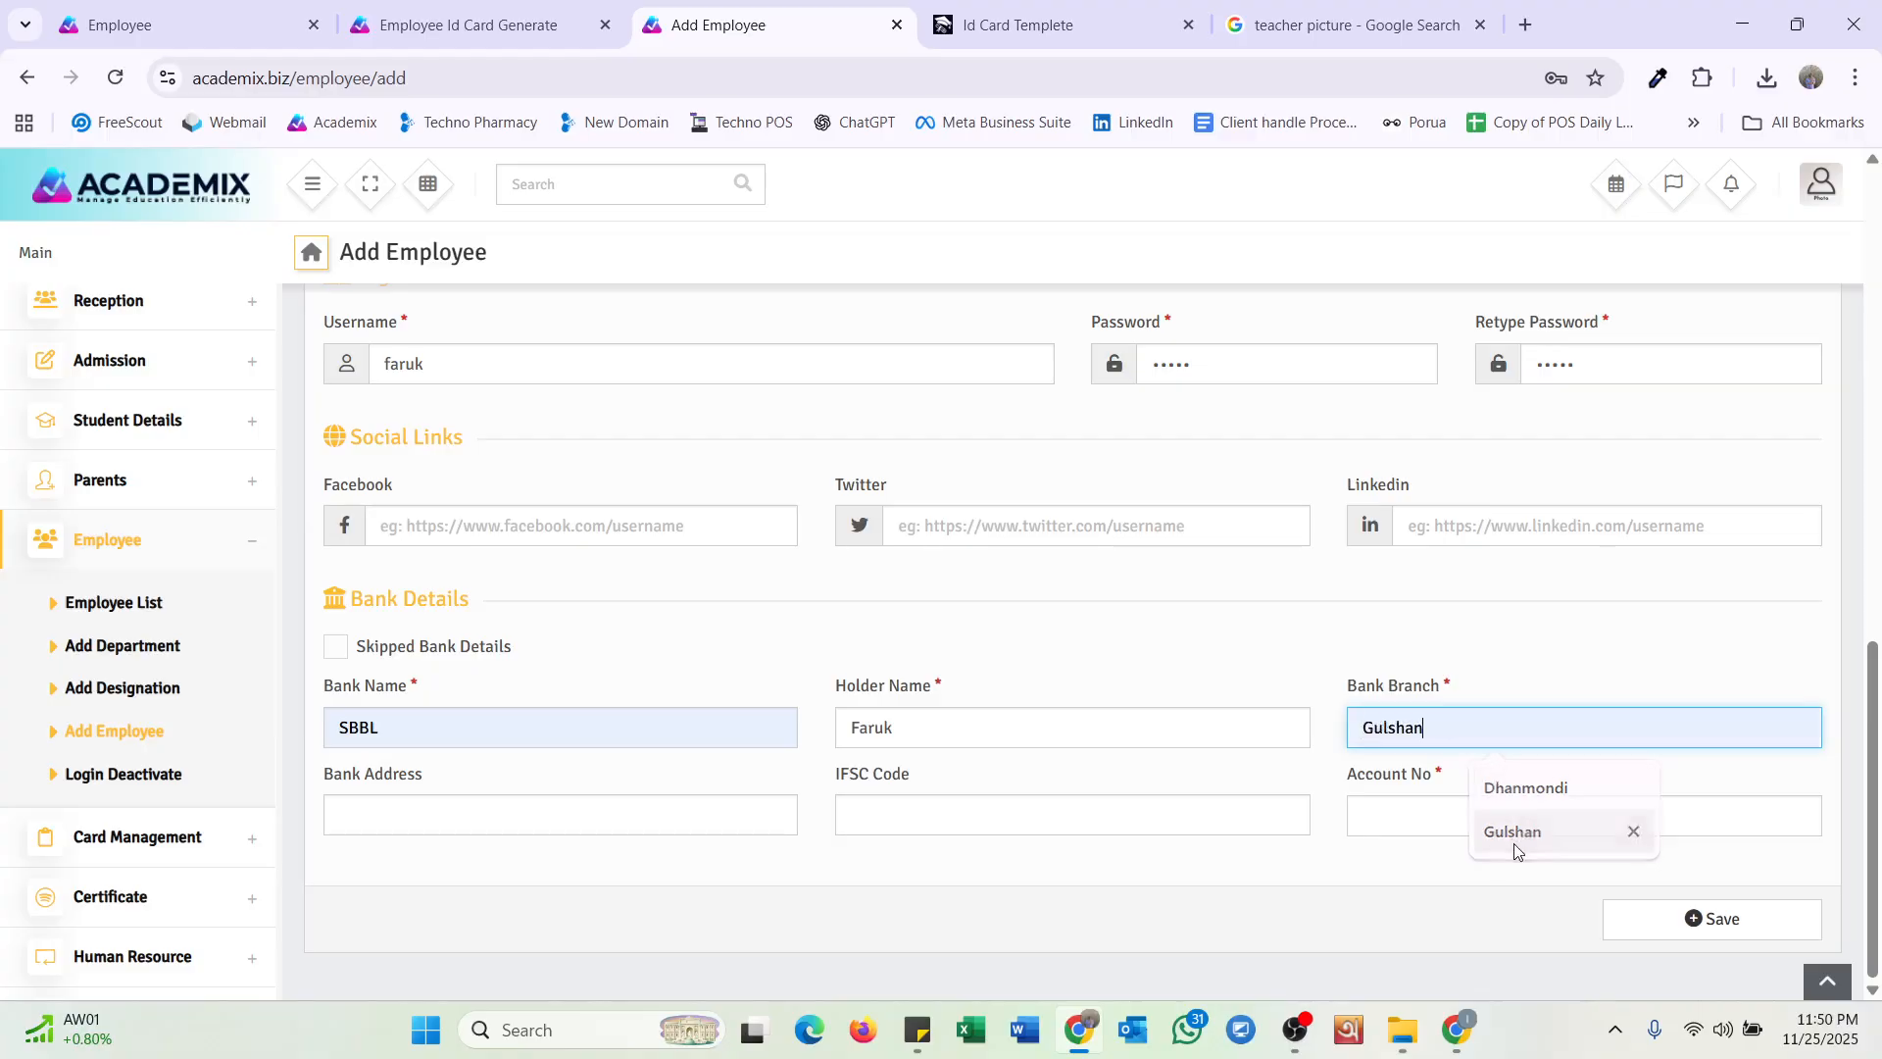
{"action": "left_click", "coordinate": [1453, 814]}
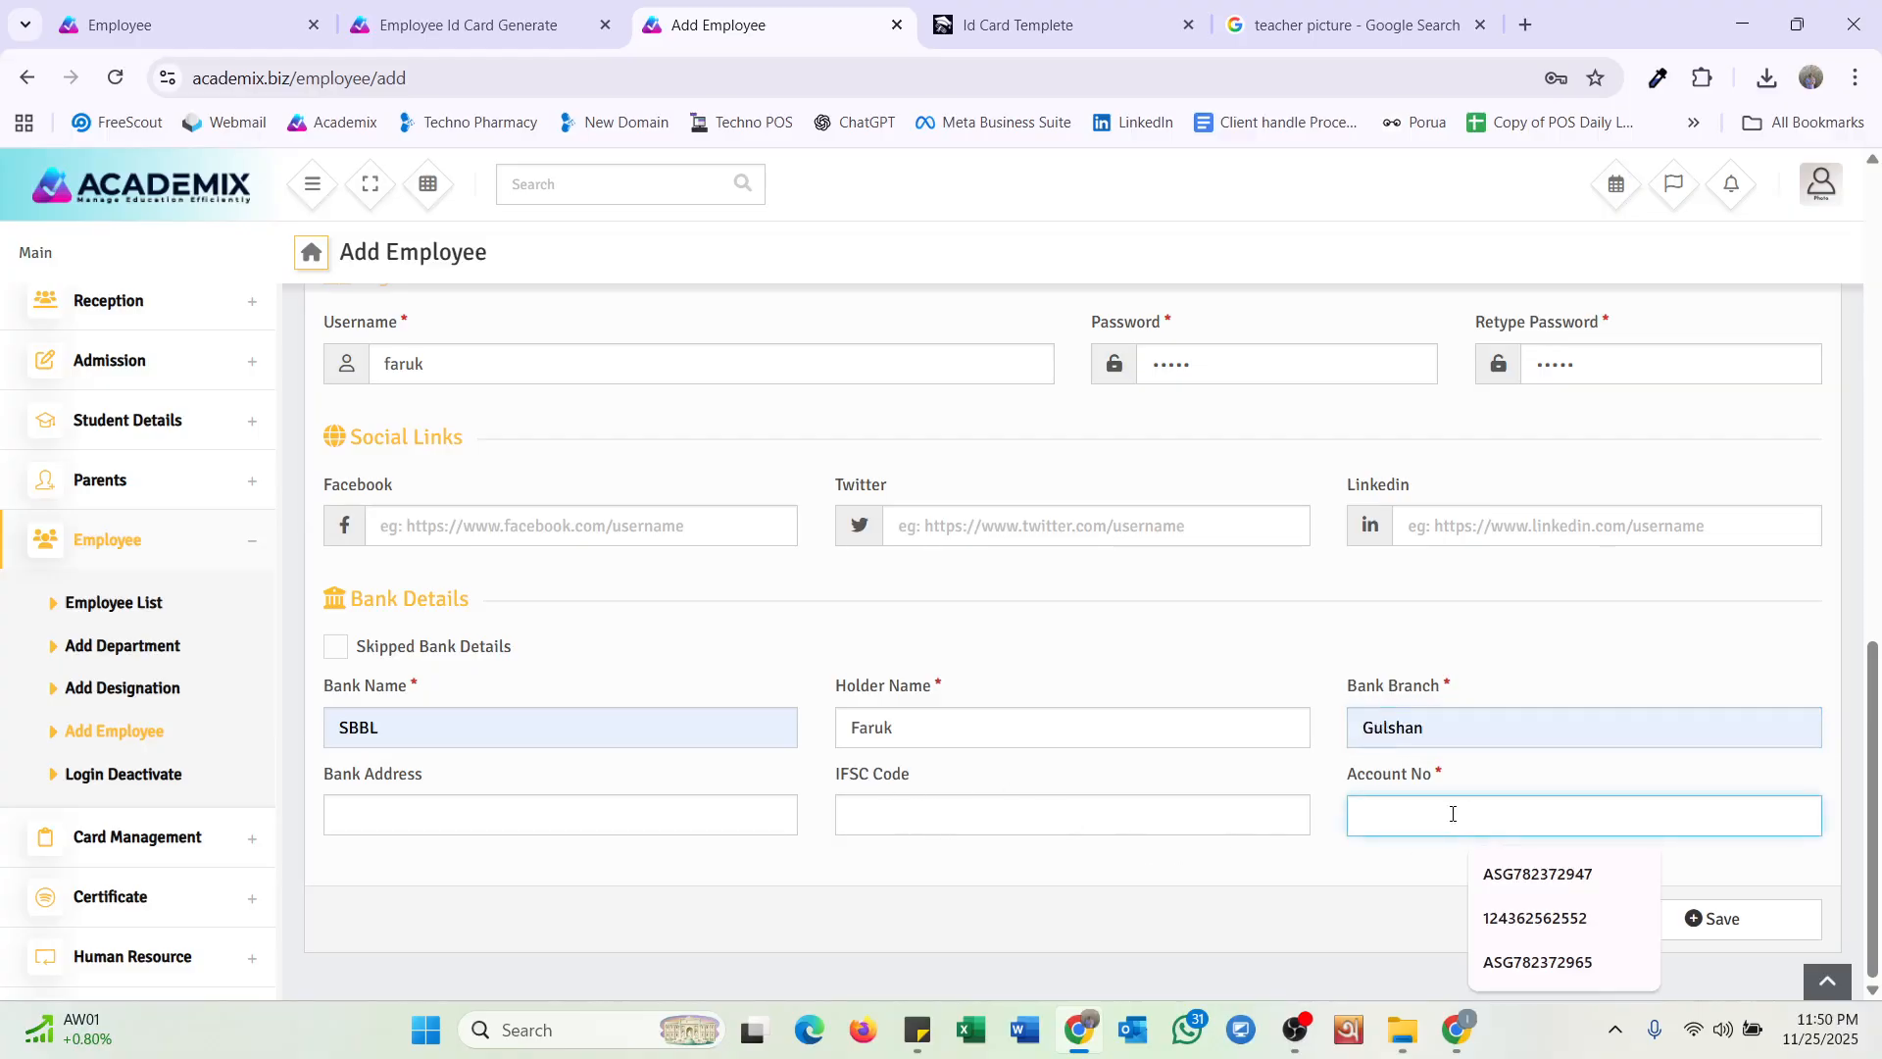
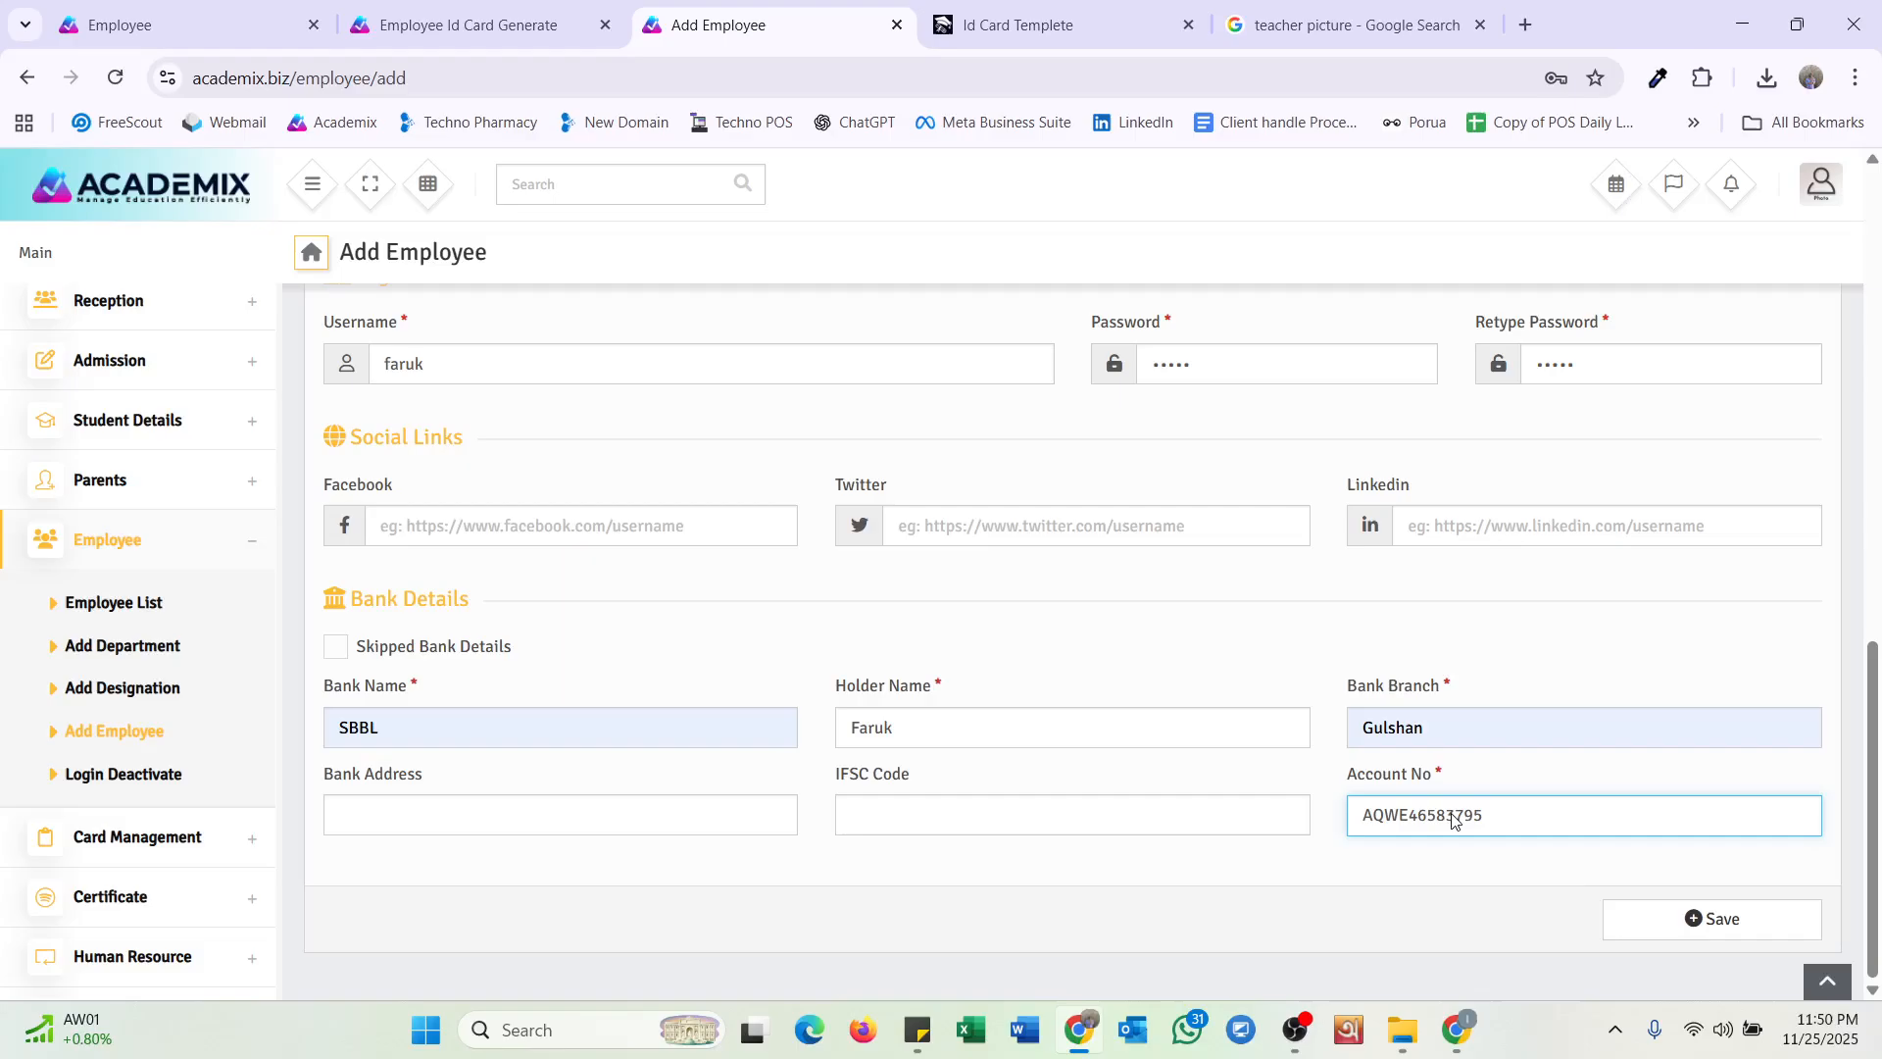
Save the completed Add Employee form for the new teacher.
{"action": "left_click", "coordinate": [1674, 938]}
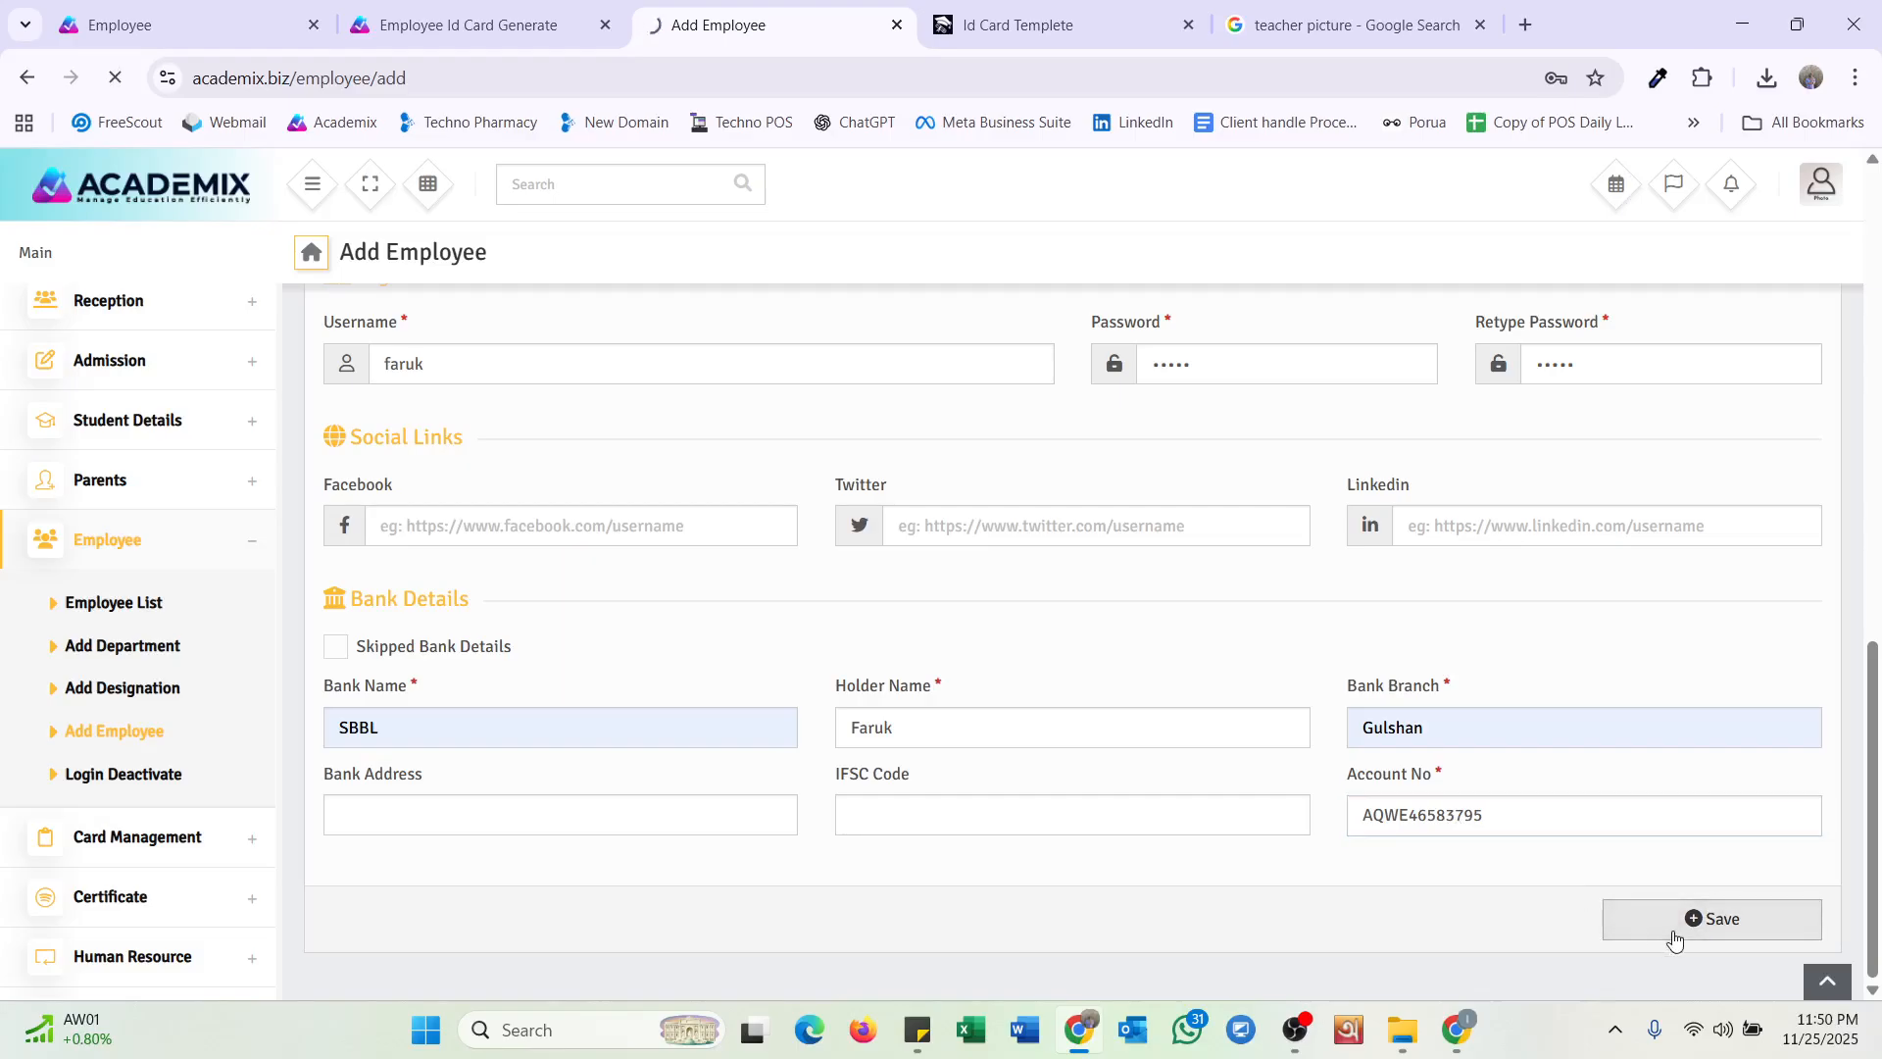
{"action": "scroll", "coordinate": [1258, 894], "scroll_direction": "up", "scroll_amount": 12}
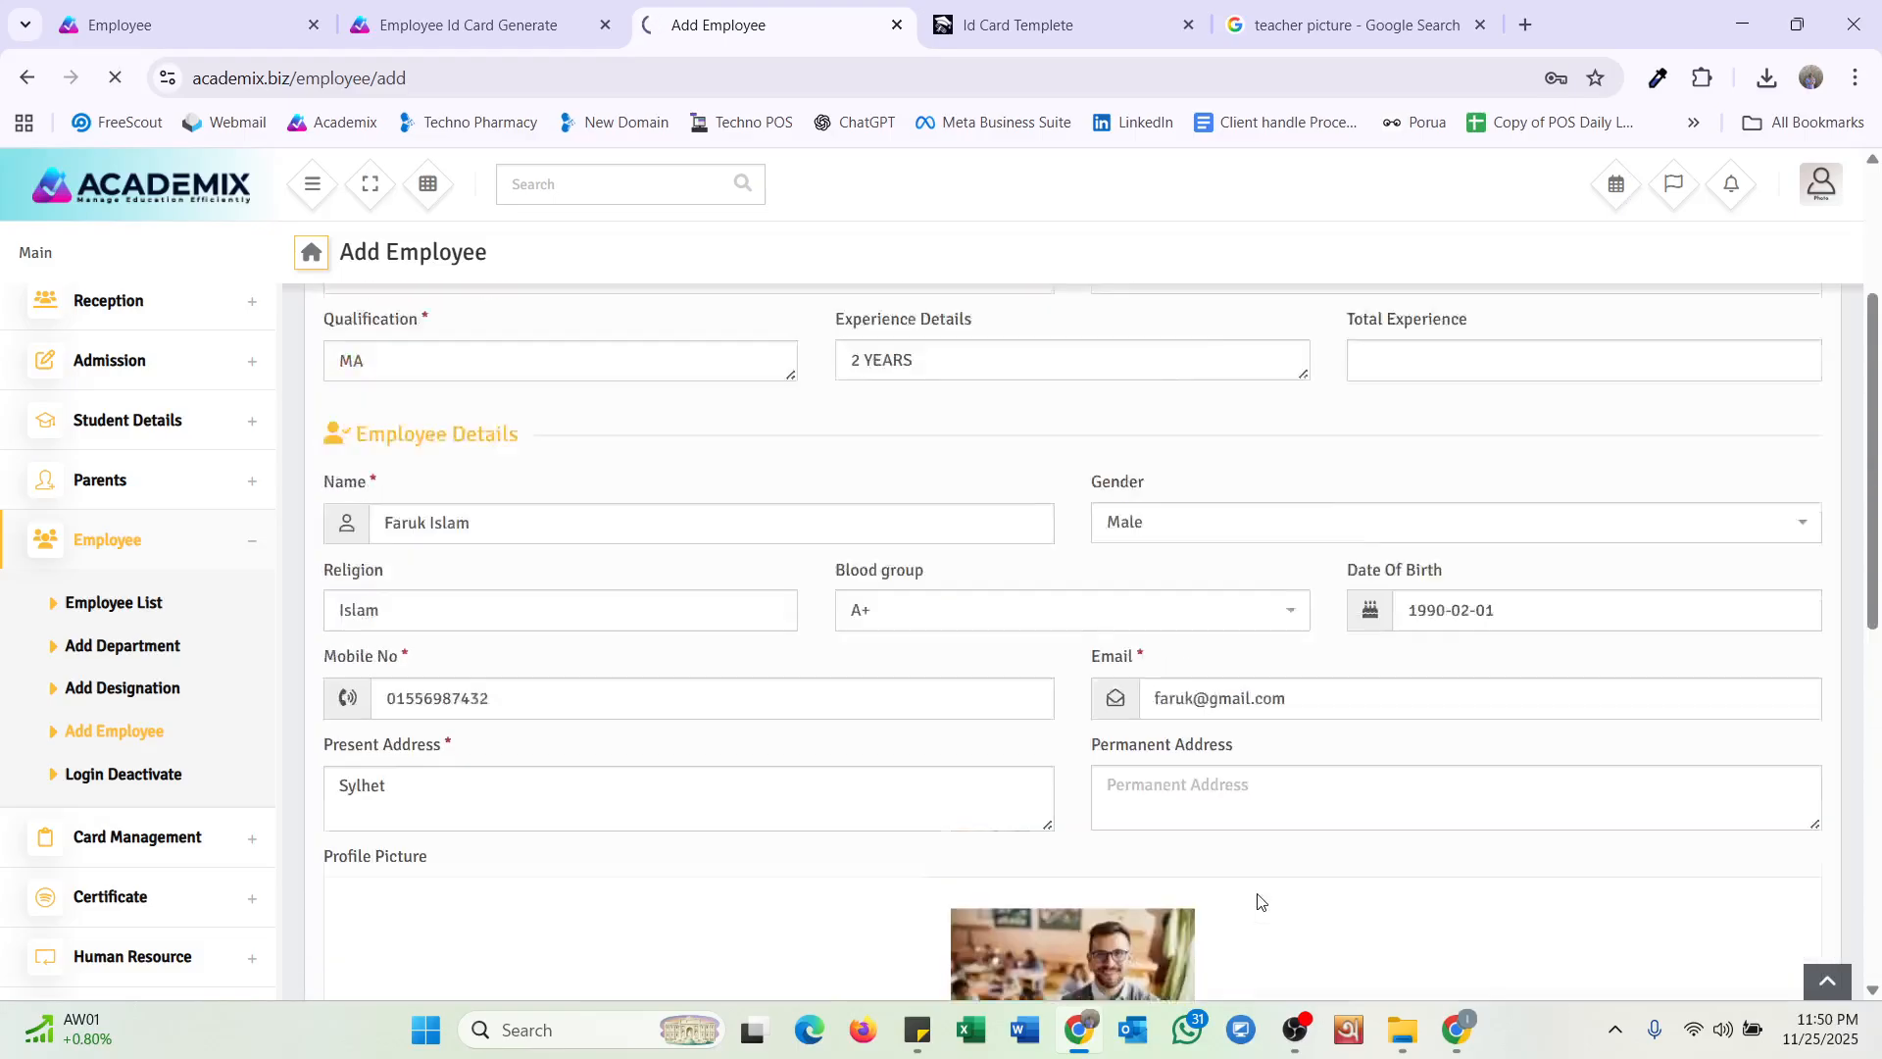
{"action": "scroll", "coordinate": [1258, 900], "scroll_direction": "down", "scroll_amount": 15}
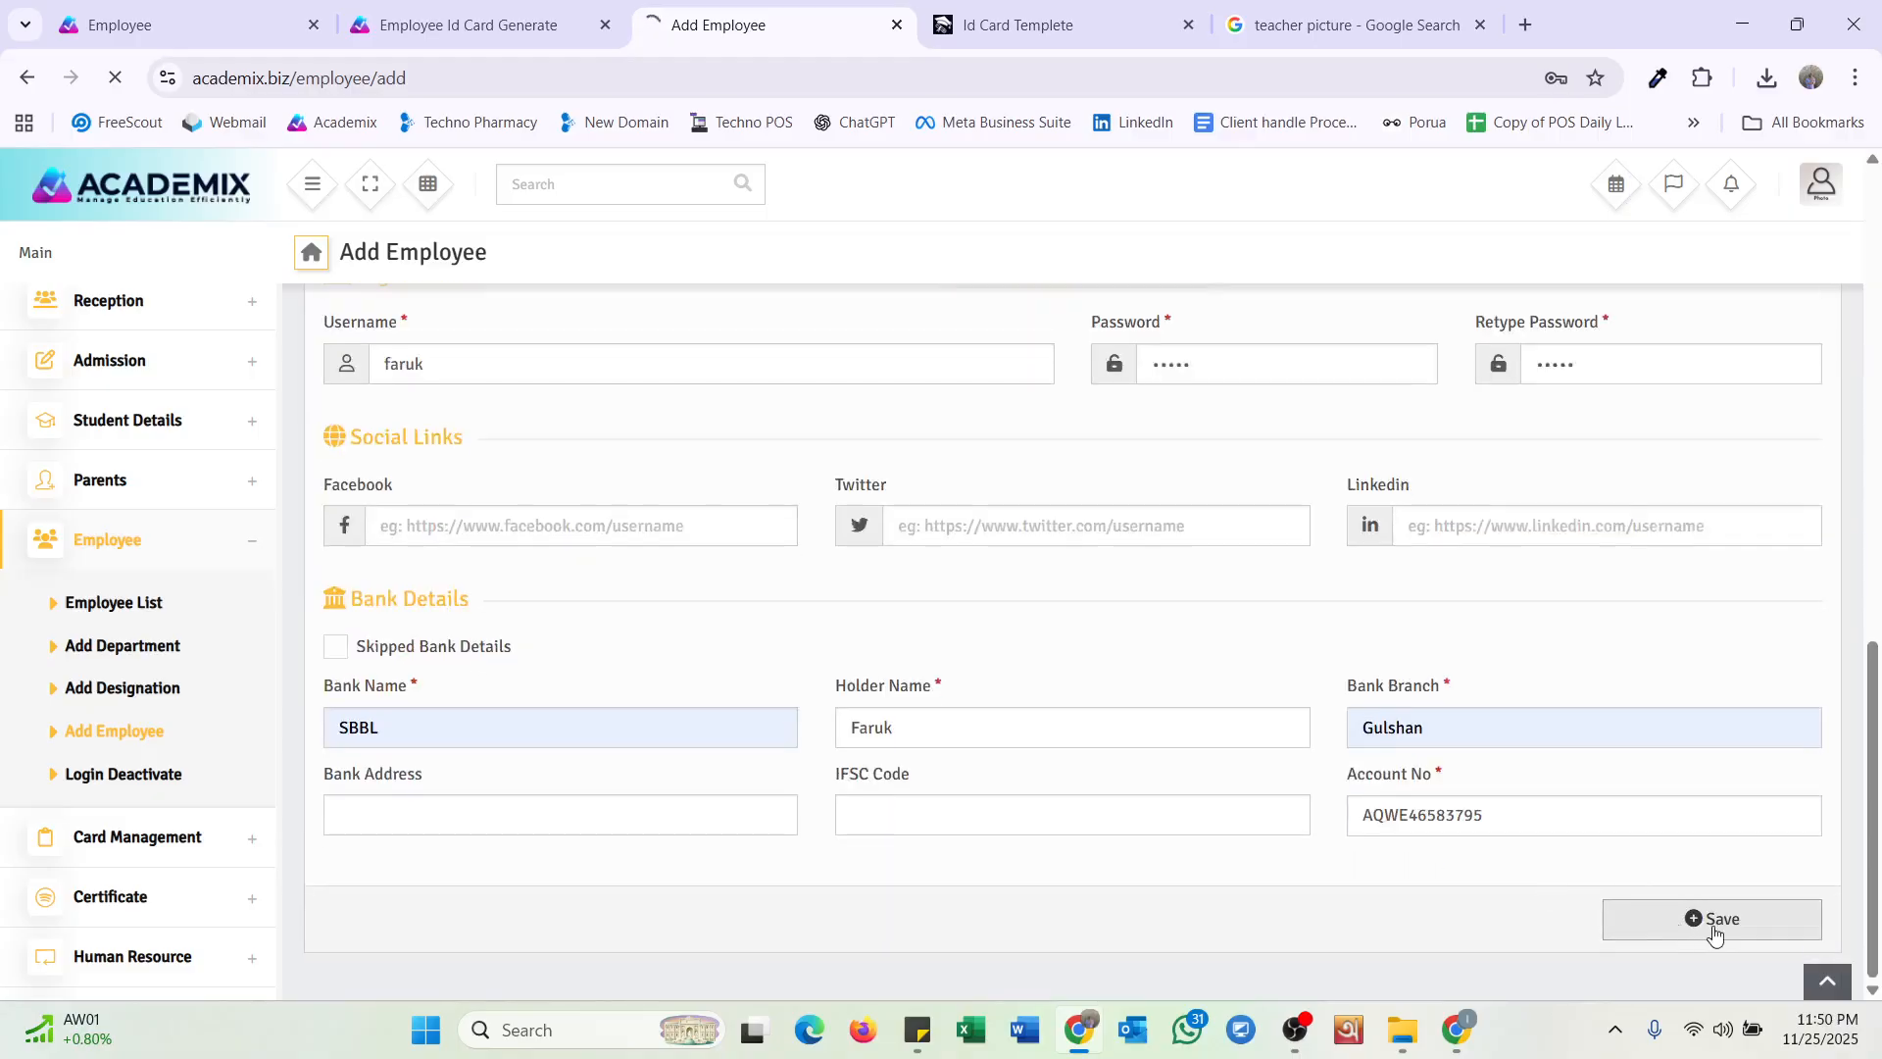
{"action": "left_click", "coordinate": [1713, 929]}
{"action": "left_click", "coordinate": [1714, 929]}
{"action": "scroll", "coordinate": [1009, 639], "scroll_direction": "down", "scroll_amount": 4}
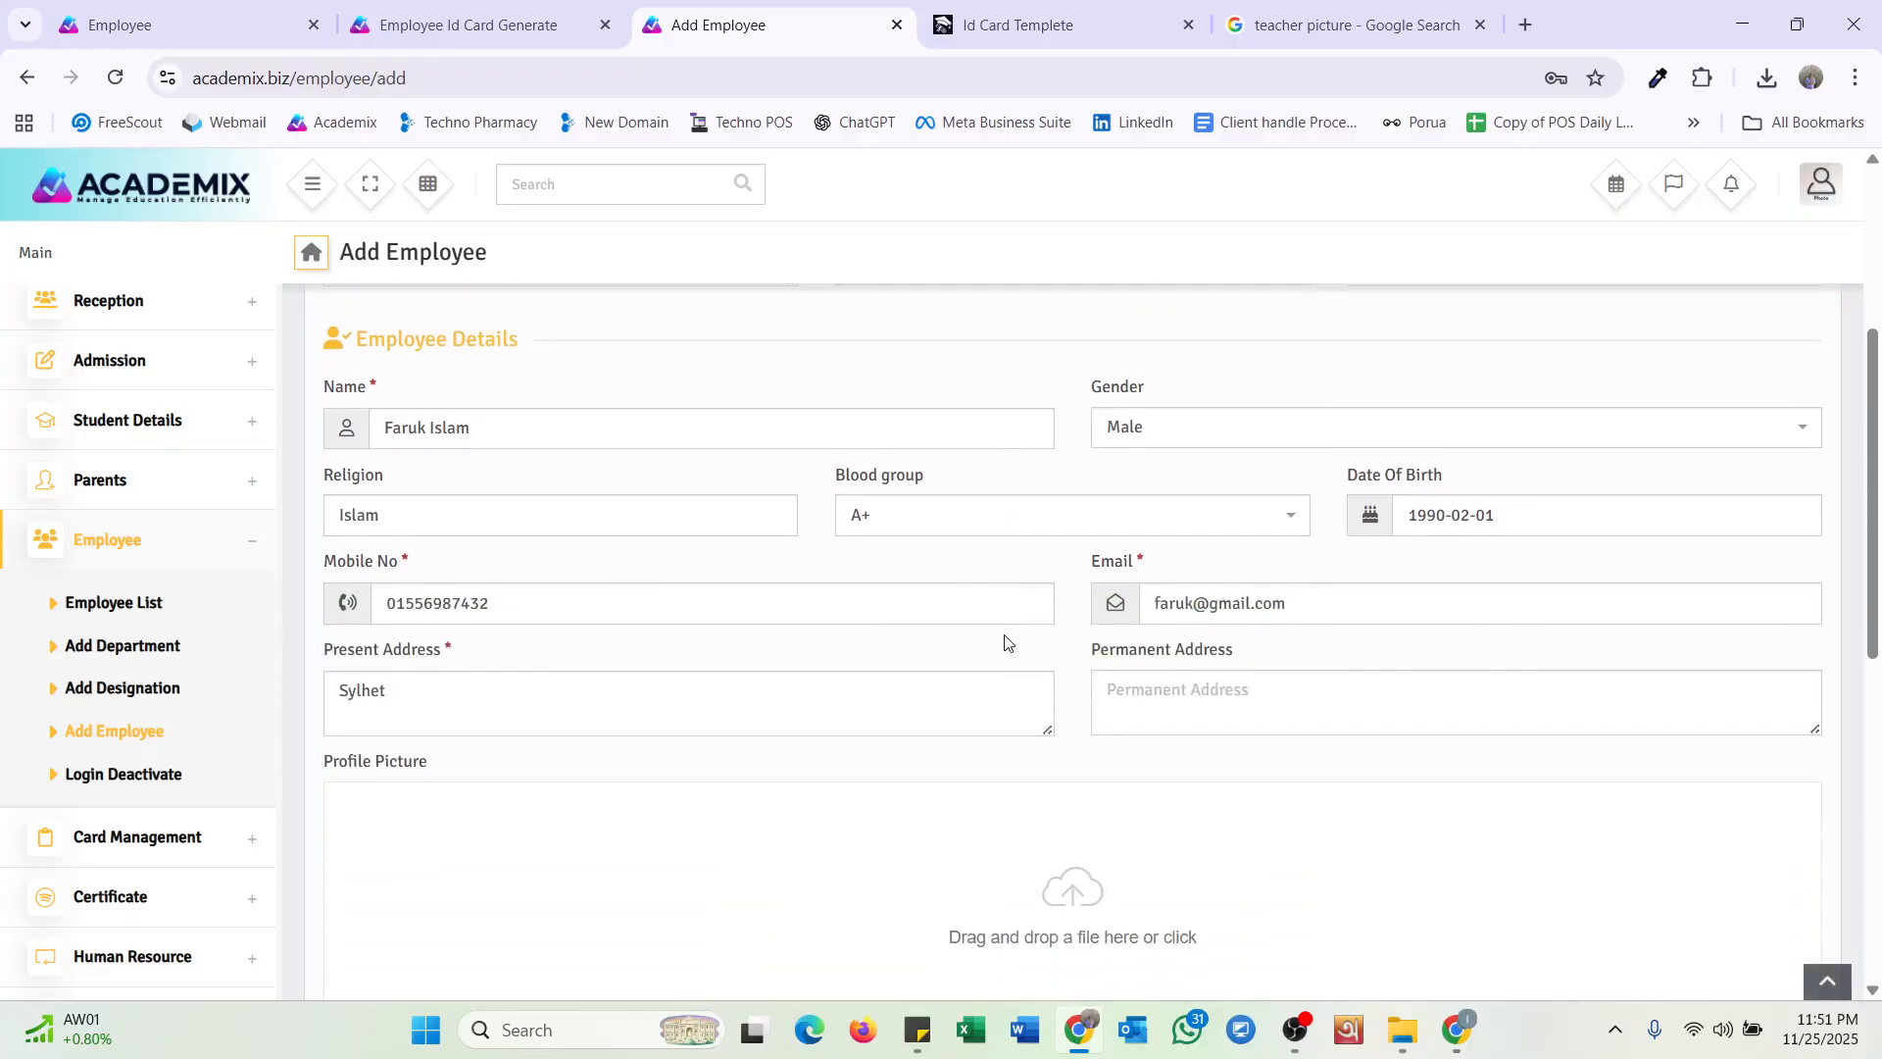
Browse the Employee List's Teacher, Accountant, Librarian, Receptionist and DemoAdmin groups in turn.
{"action": "left_click", "coordinate": [136, 606]}
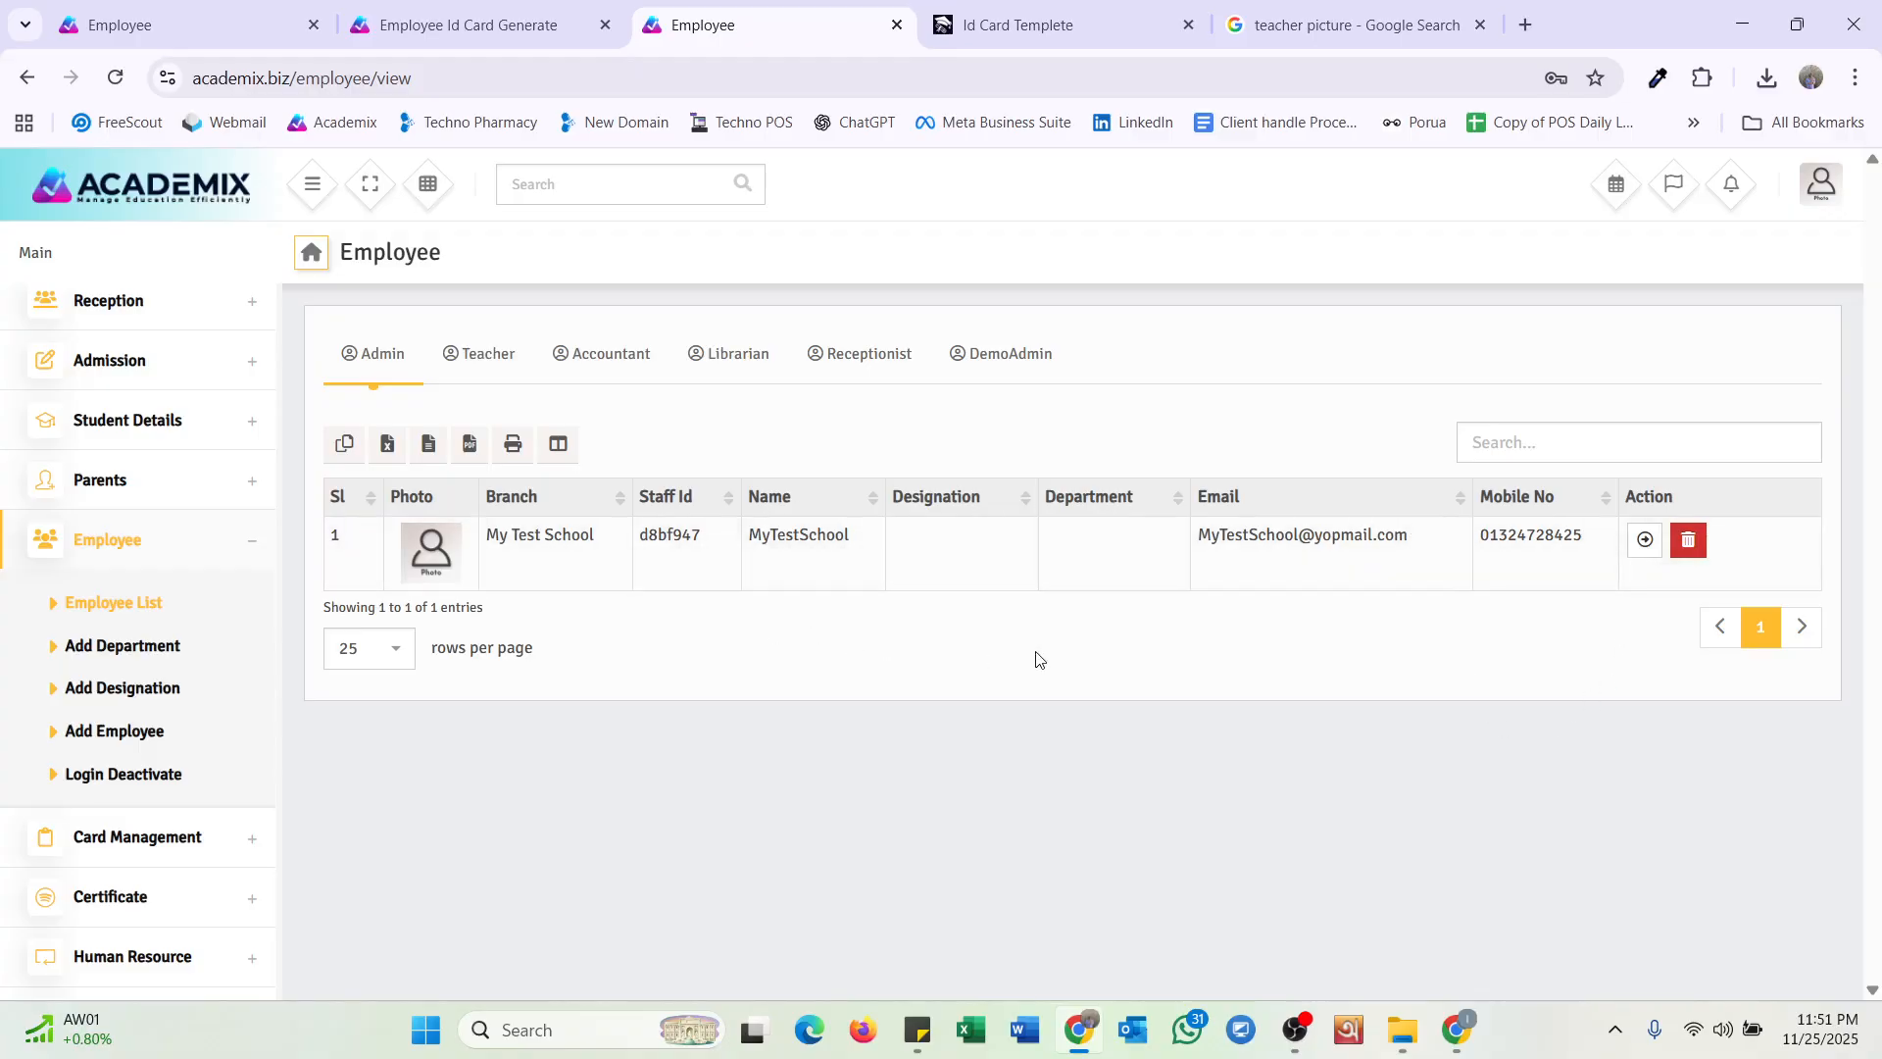
{"action": "left_click", "coordinate": [489, 361]}
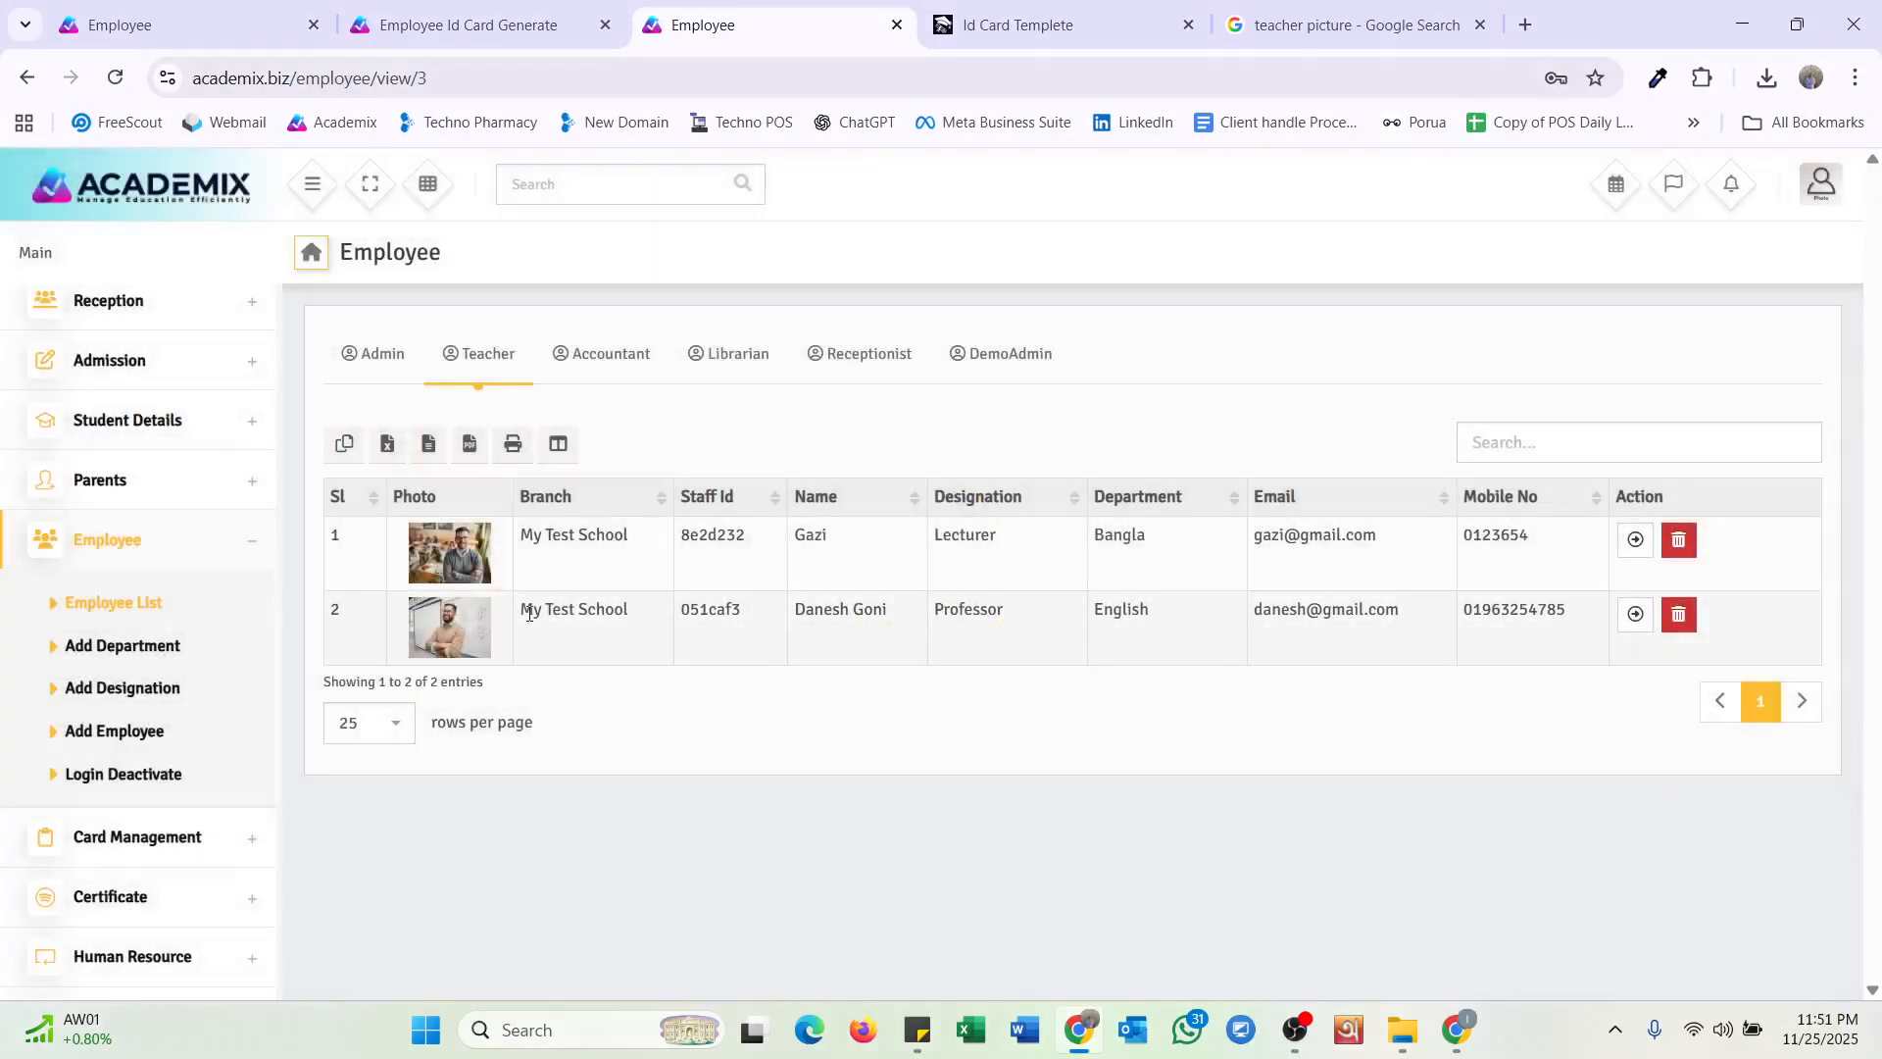
{"action": "left_click", "coordinate": [608, 373]}
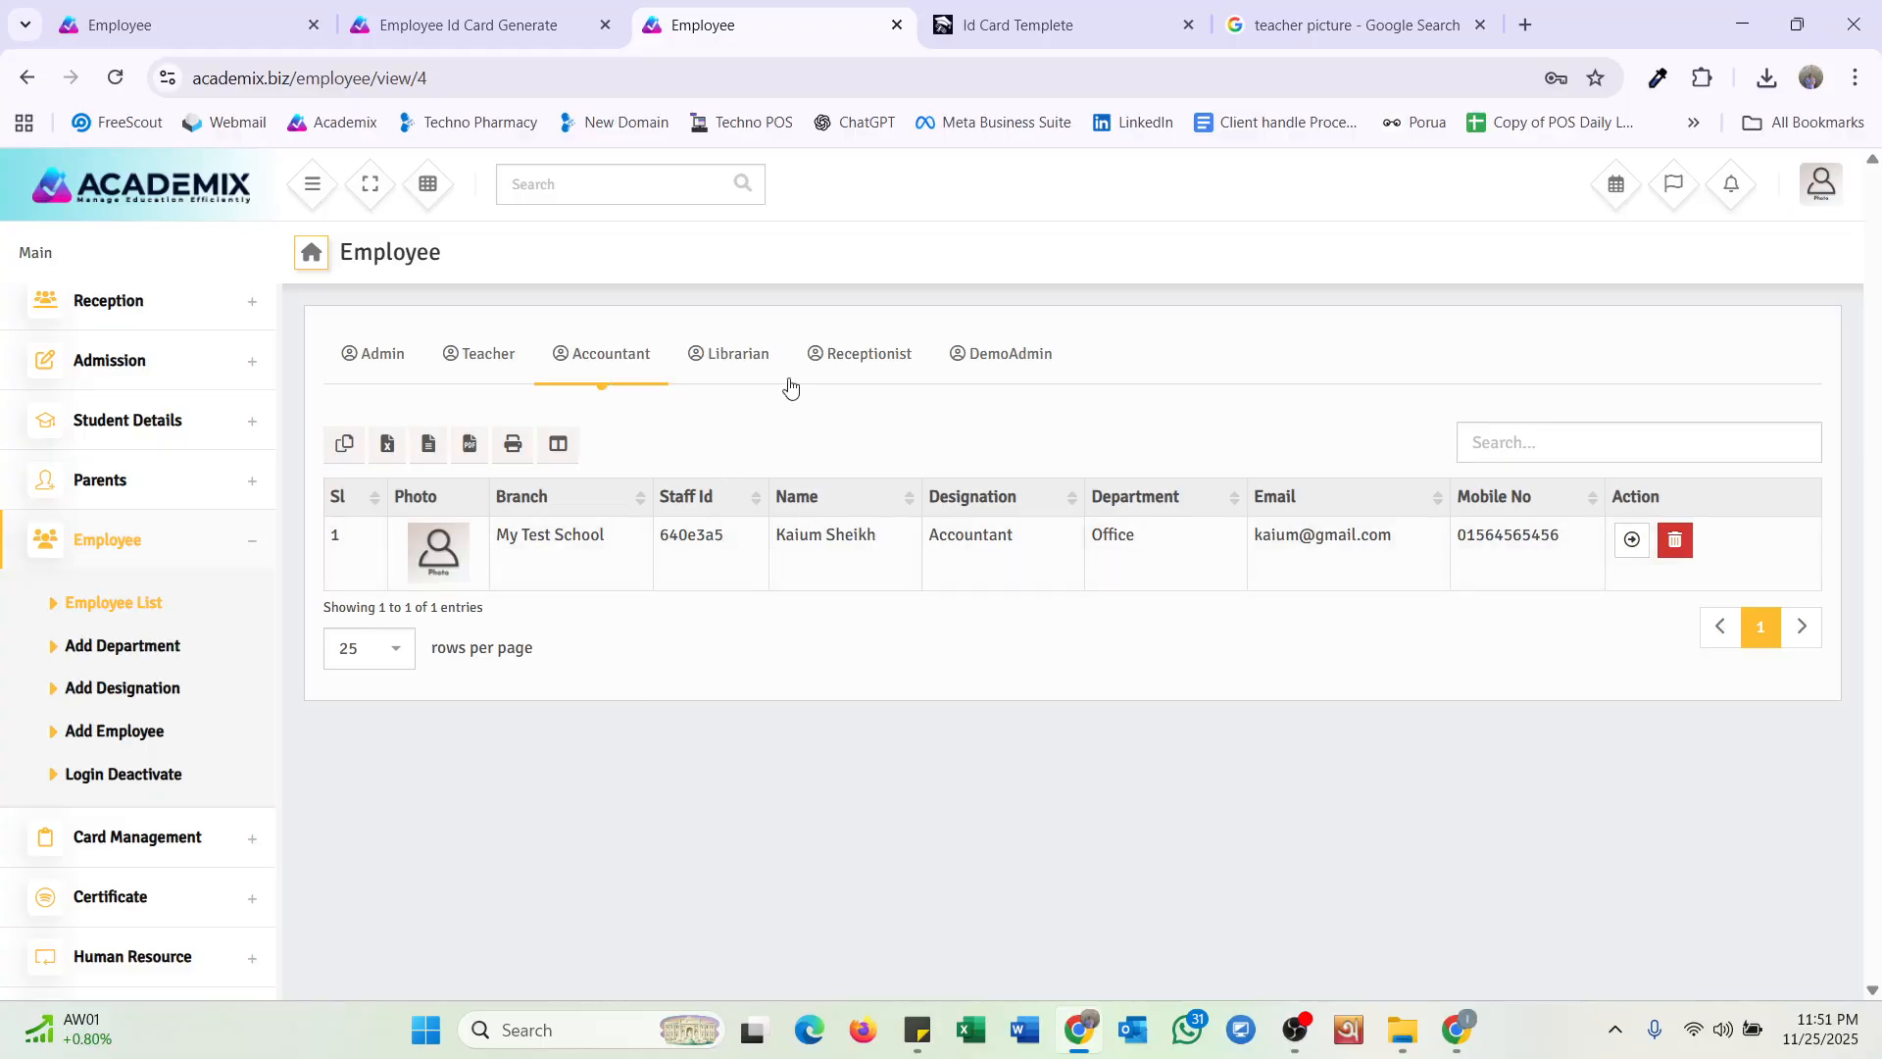
{"action": "left_click", "coordinate": [737, 357]}
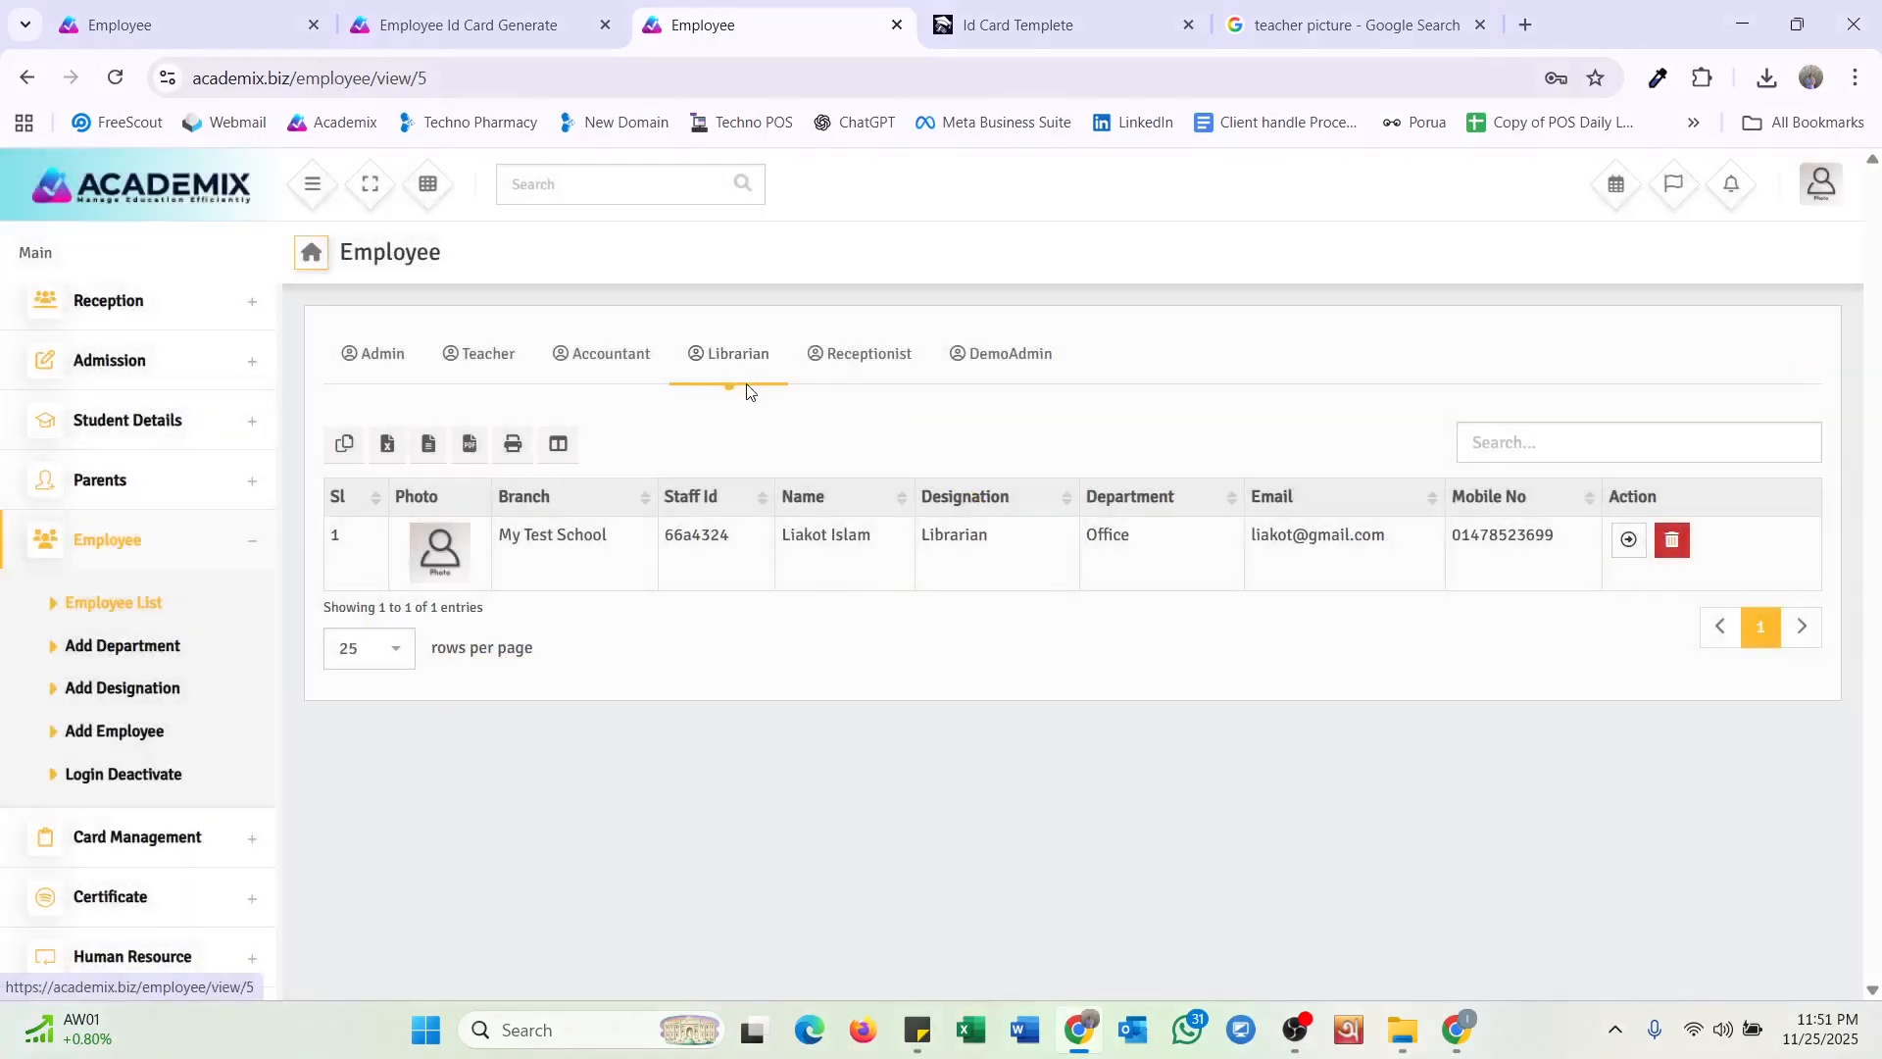
{"action": "left_click", "coordinate": [859, 351]}
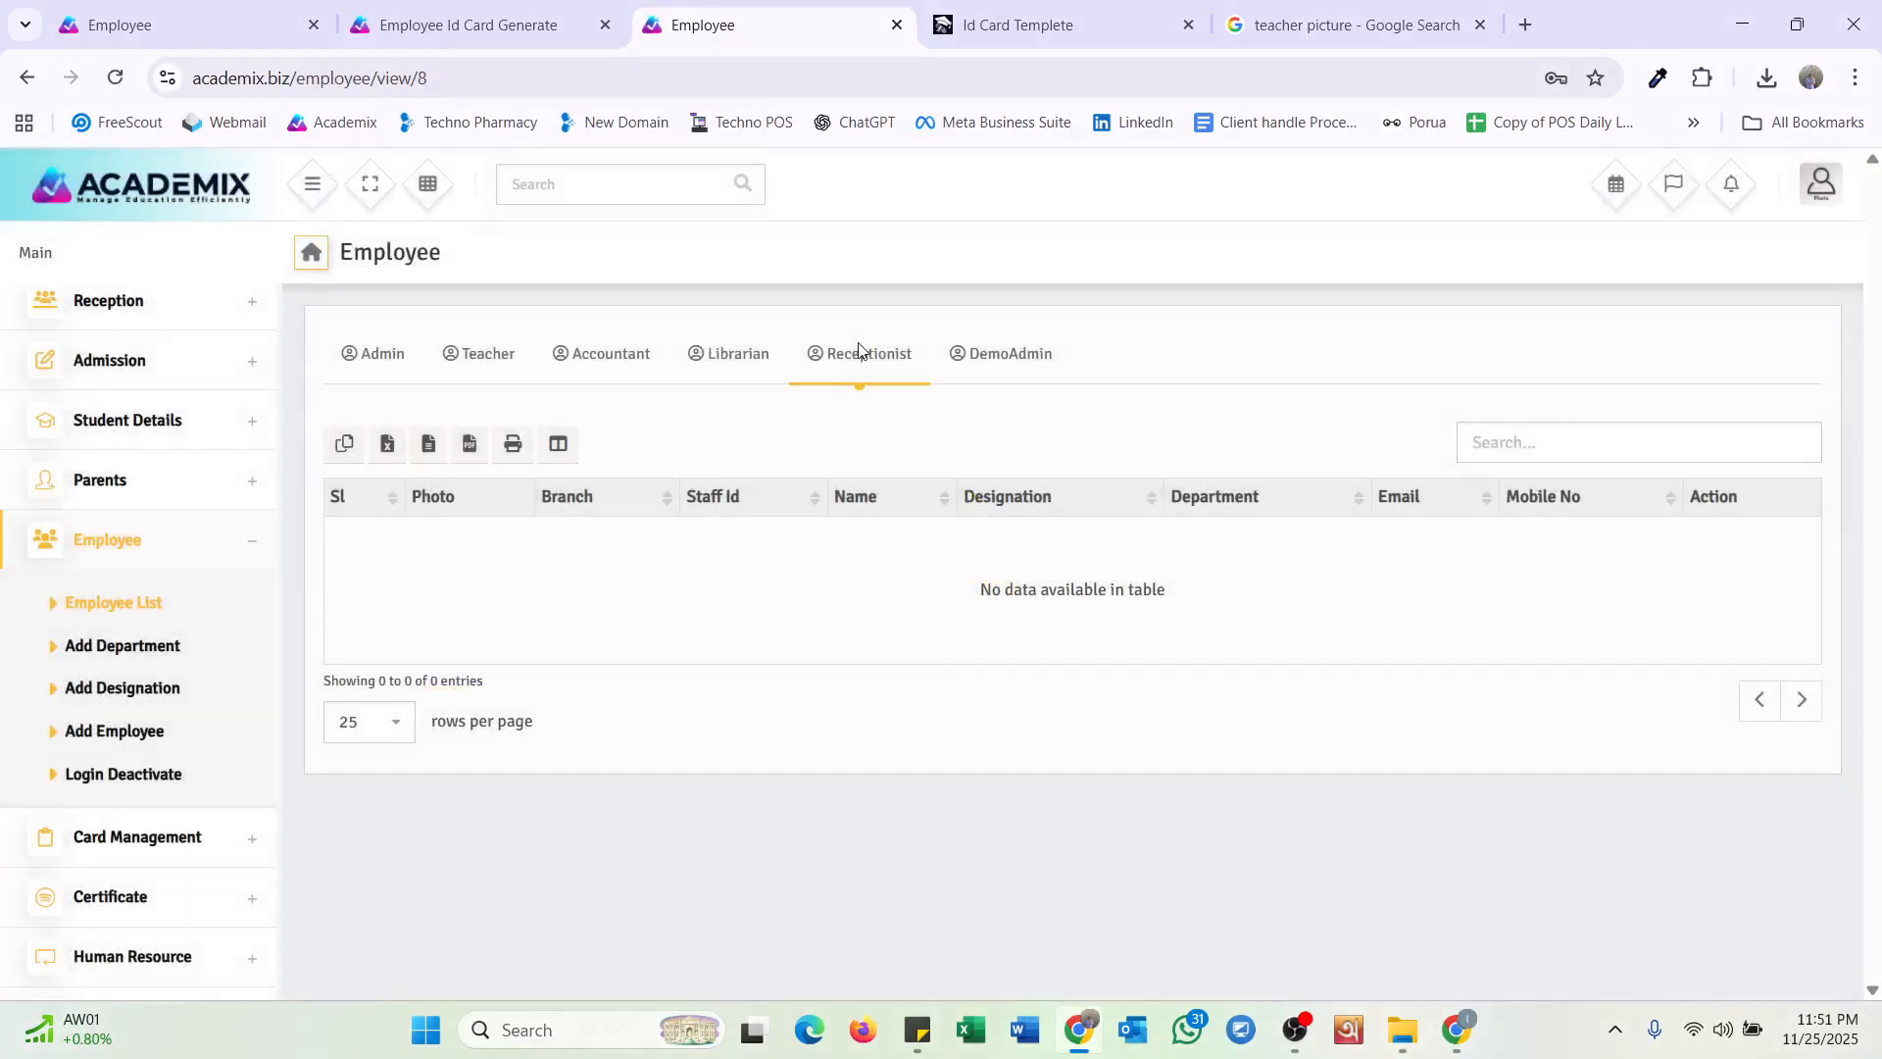
{"action": "left_click", "coordinate": [986, 351]}
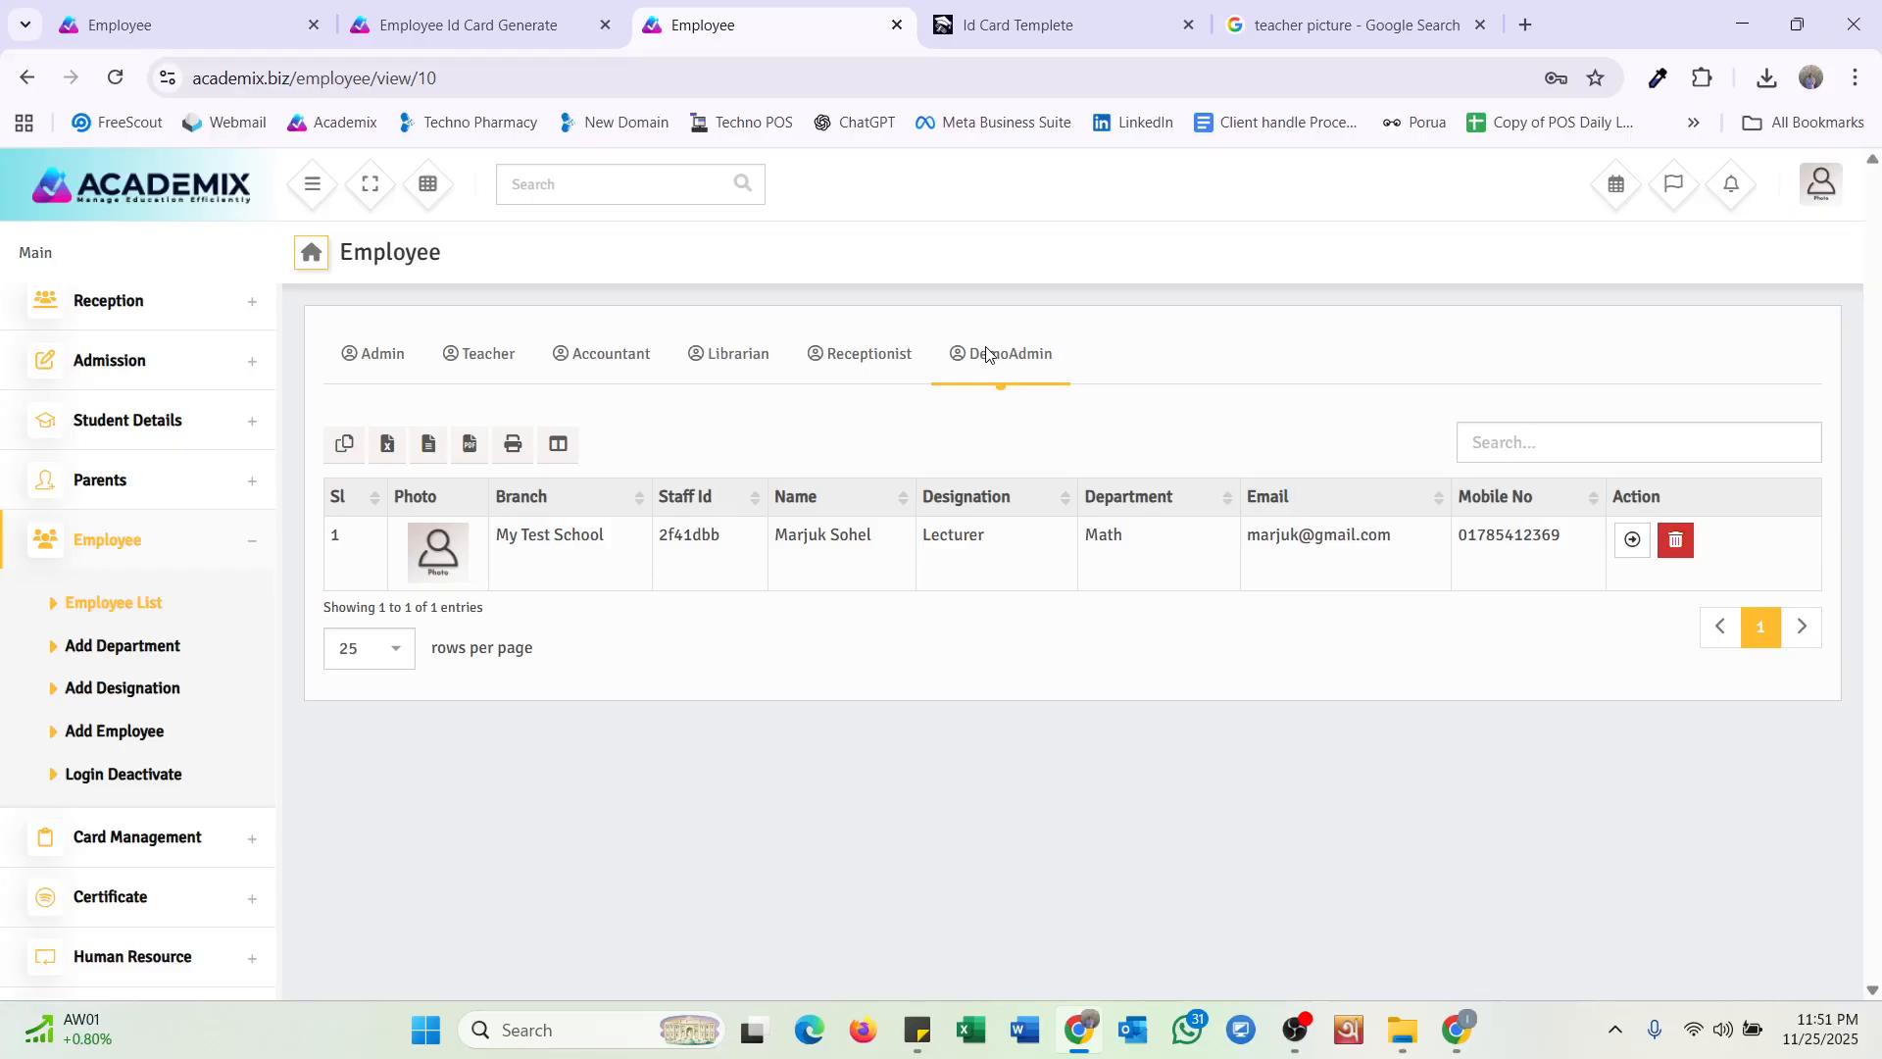
Open the DemoAdmin lecturer's profile and view its authentication settings without updating.
{"action": "left_click", "coordinate": [1632, 539]}
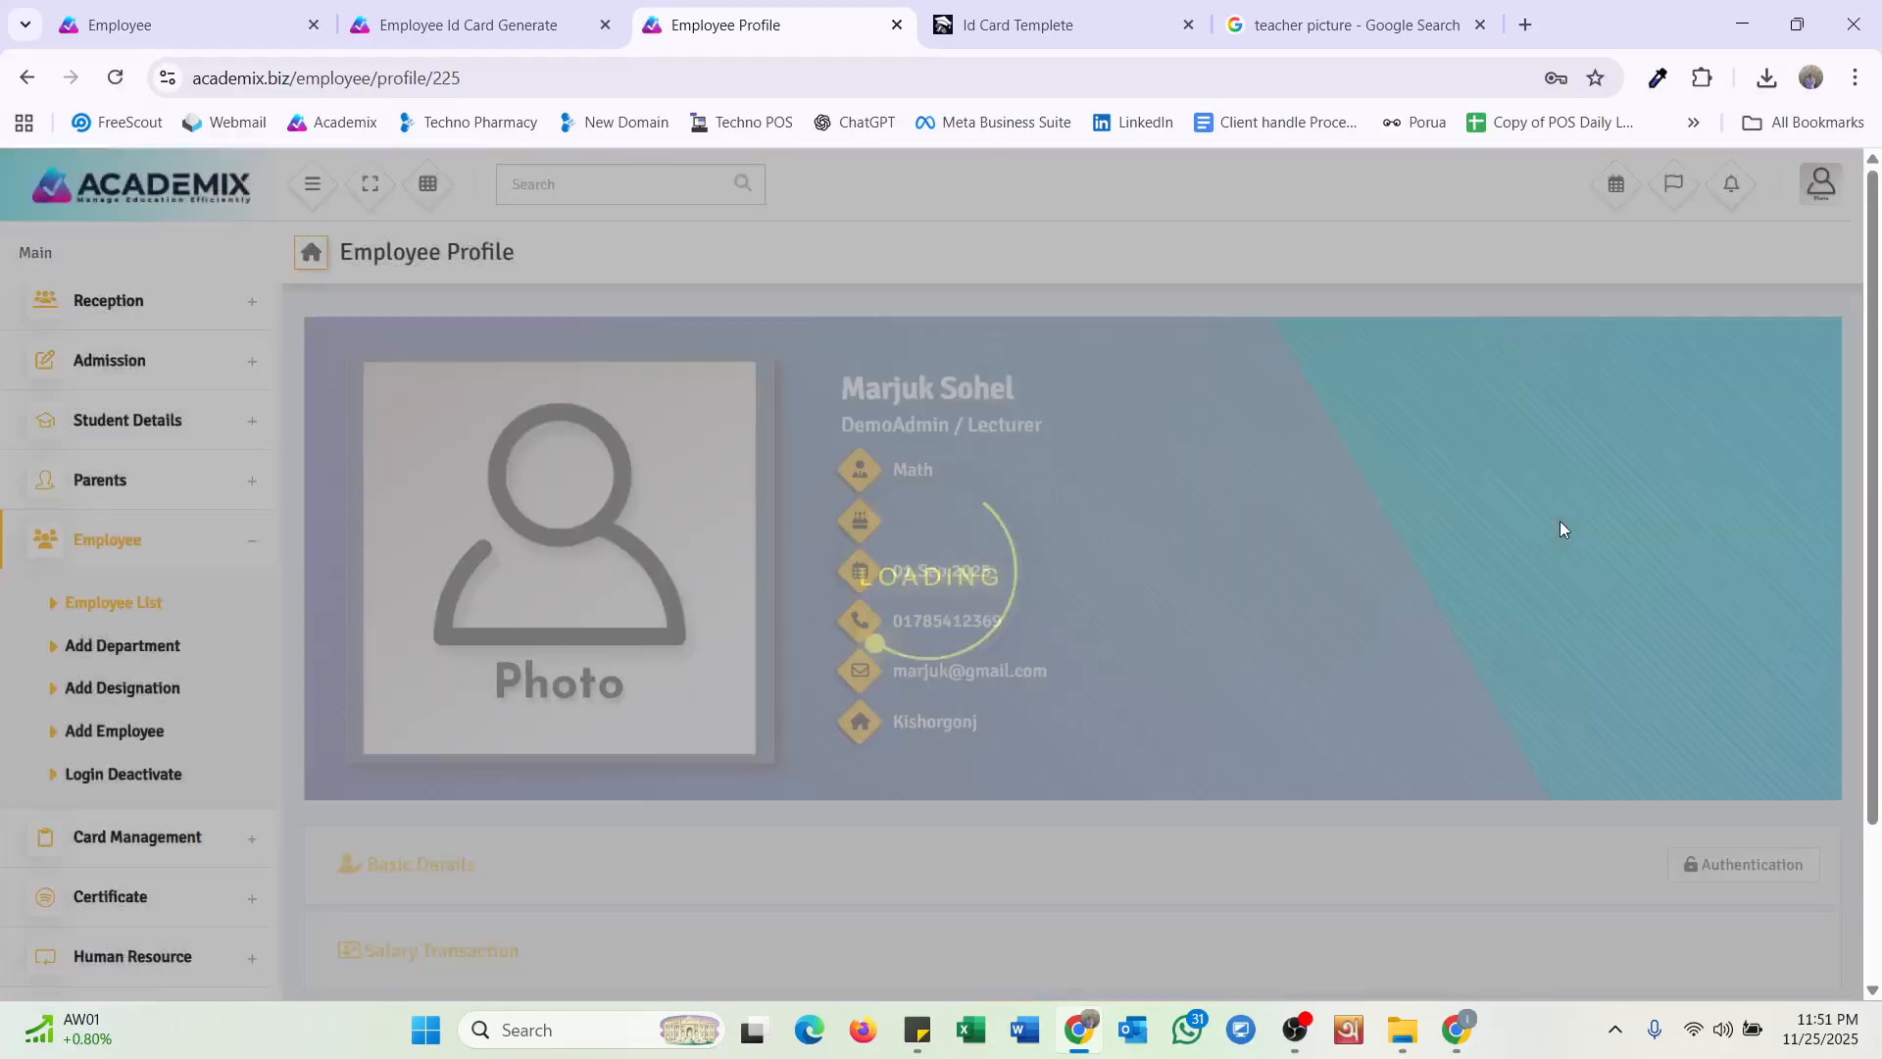
{"action": "scroll", "coordinate": [988, 740], "scroll_direction": "down", "scroll_amount": 2}
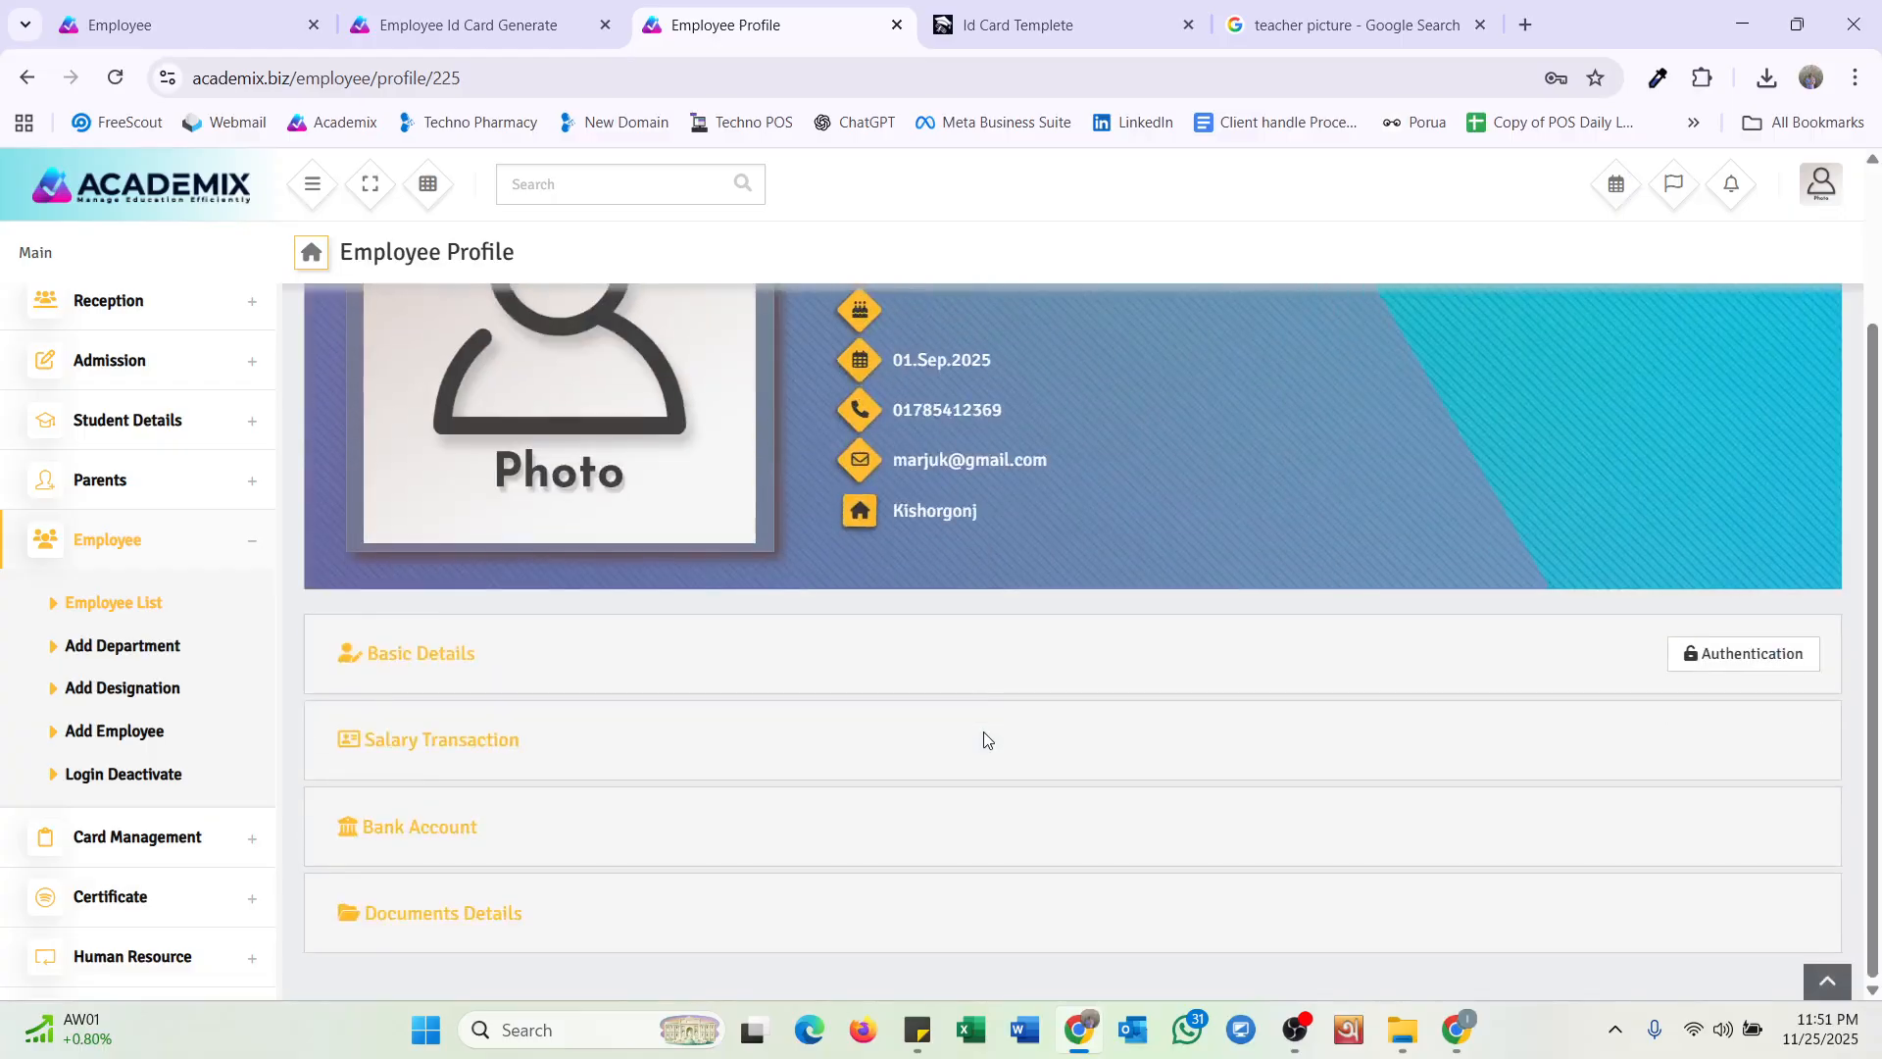
{"action": "left_click", "coordinate": [1678, 666]}
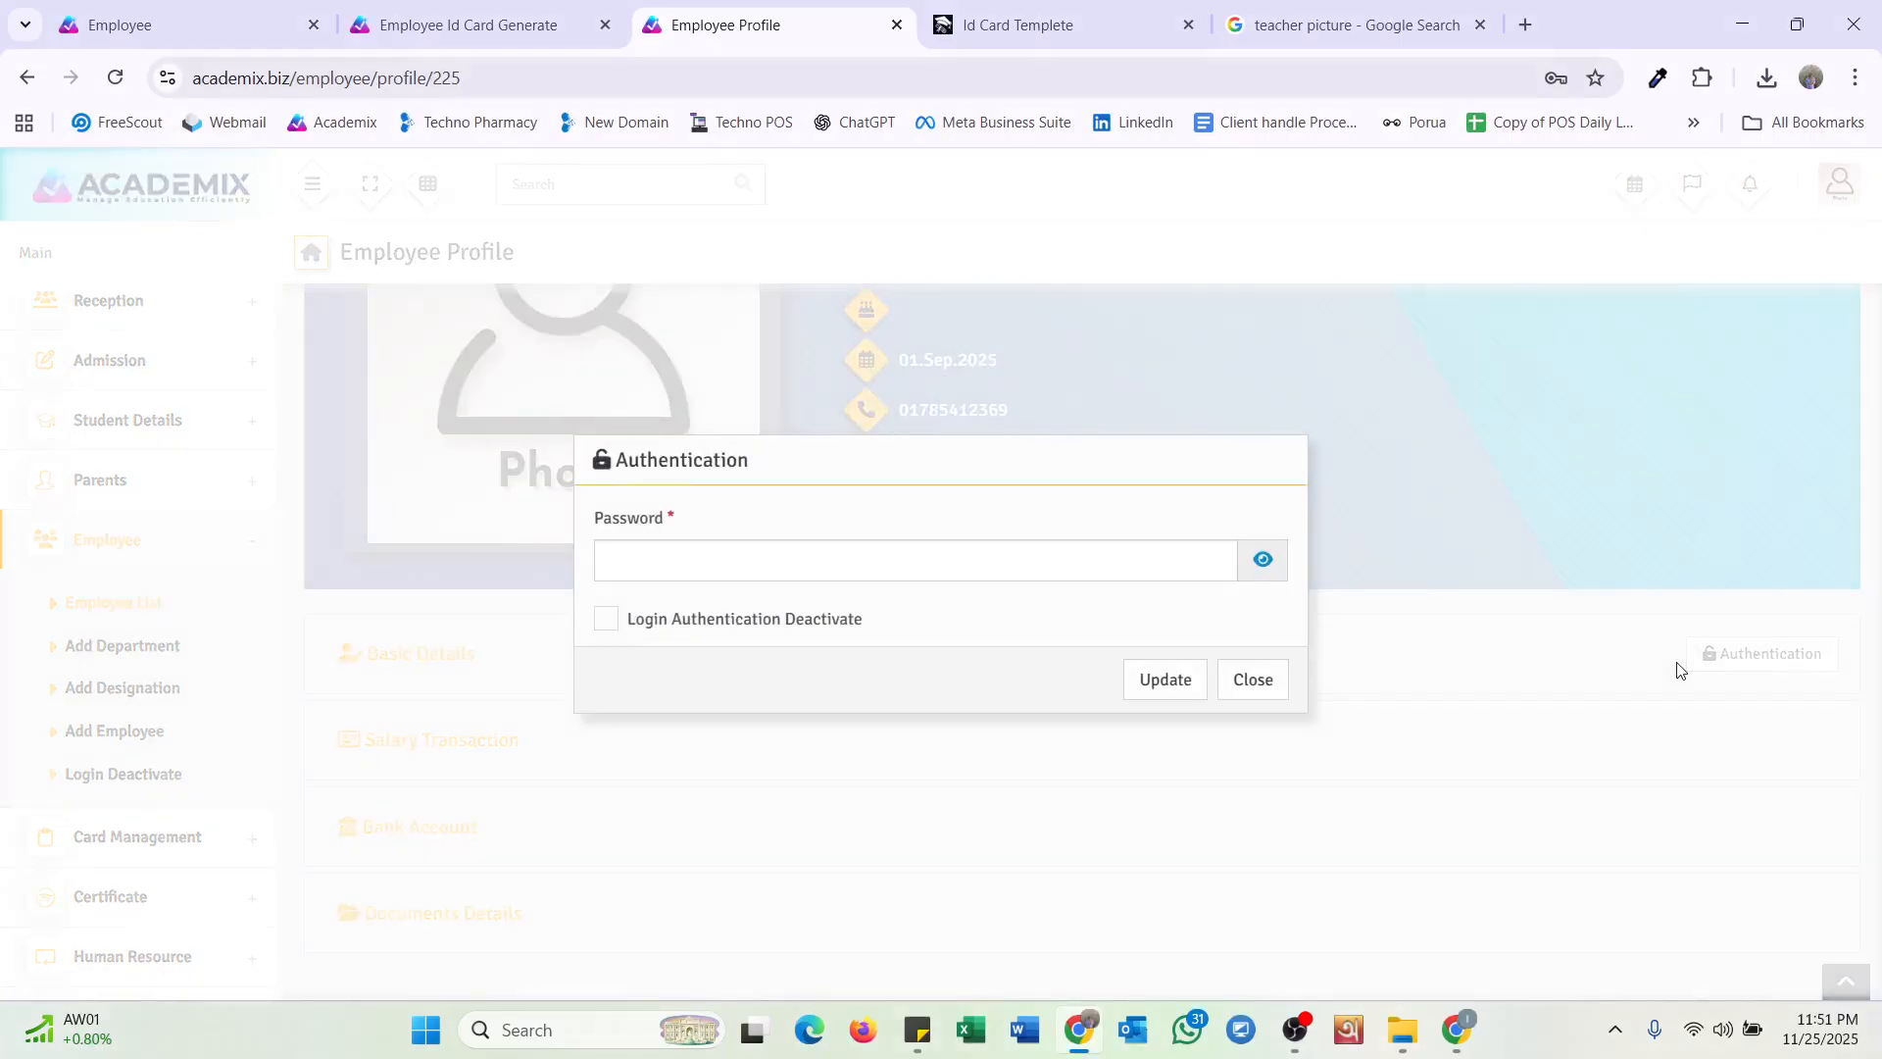
{"action": "left_click", "coordinate": [1064, 557]}
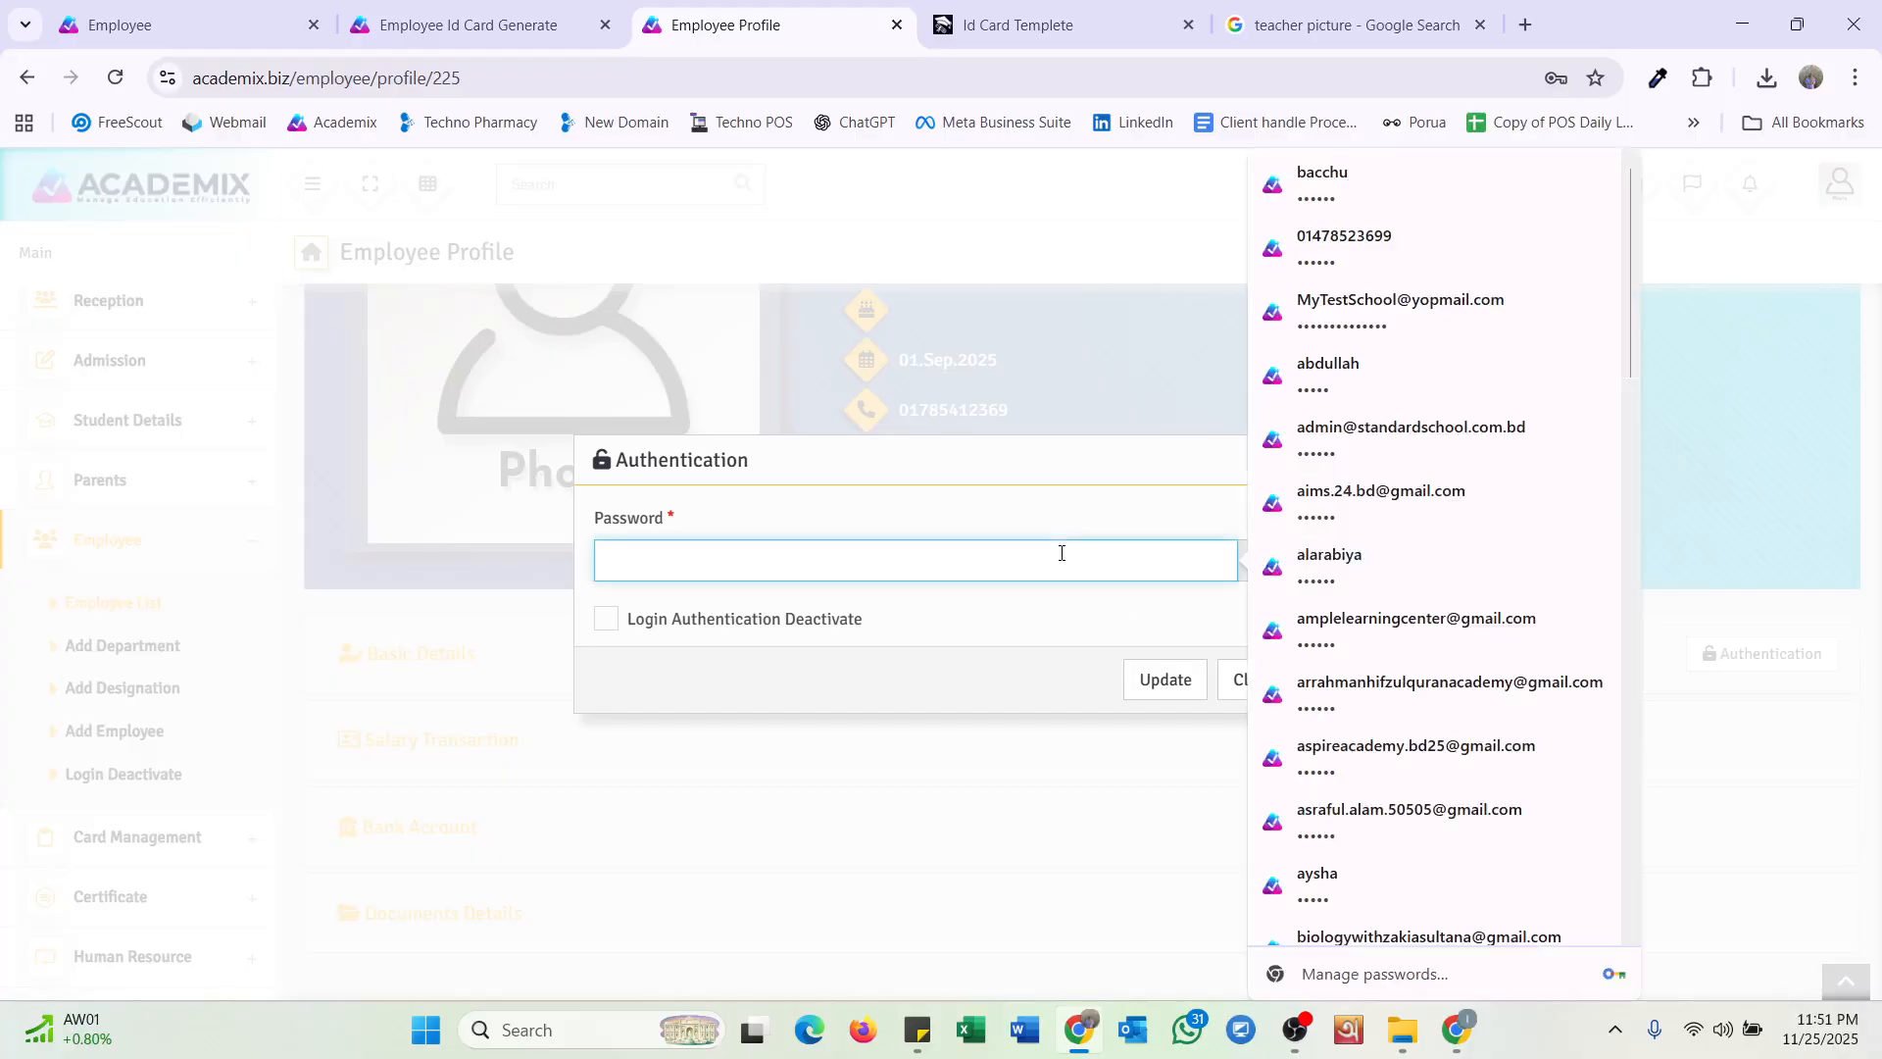
{"action": "left_click", "coordinate": [704, 638]}
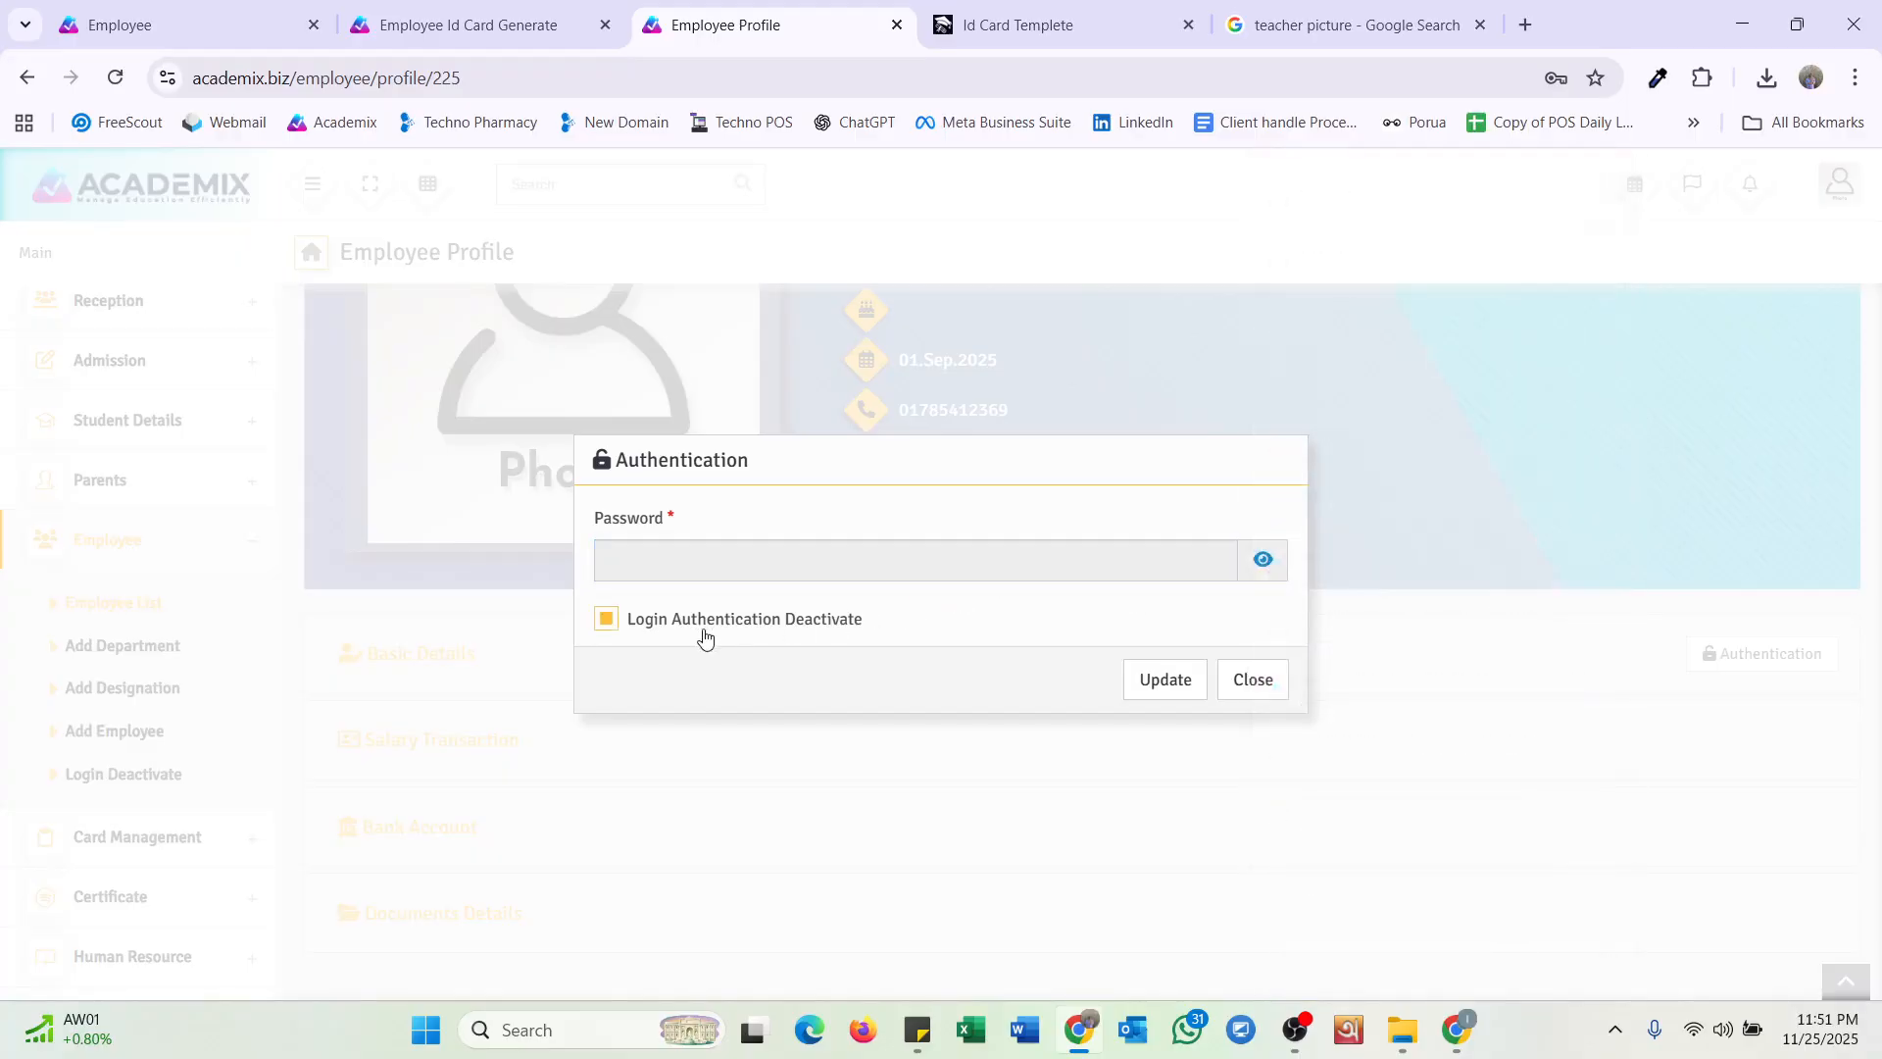
{"action": "left_click", "coordinate": [1247, 686]}
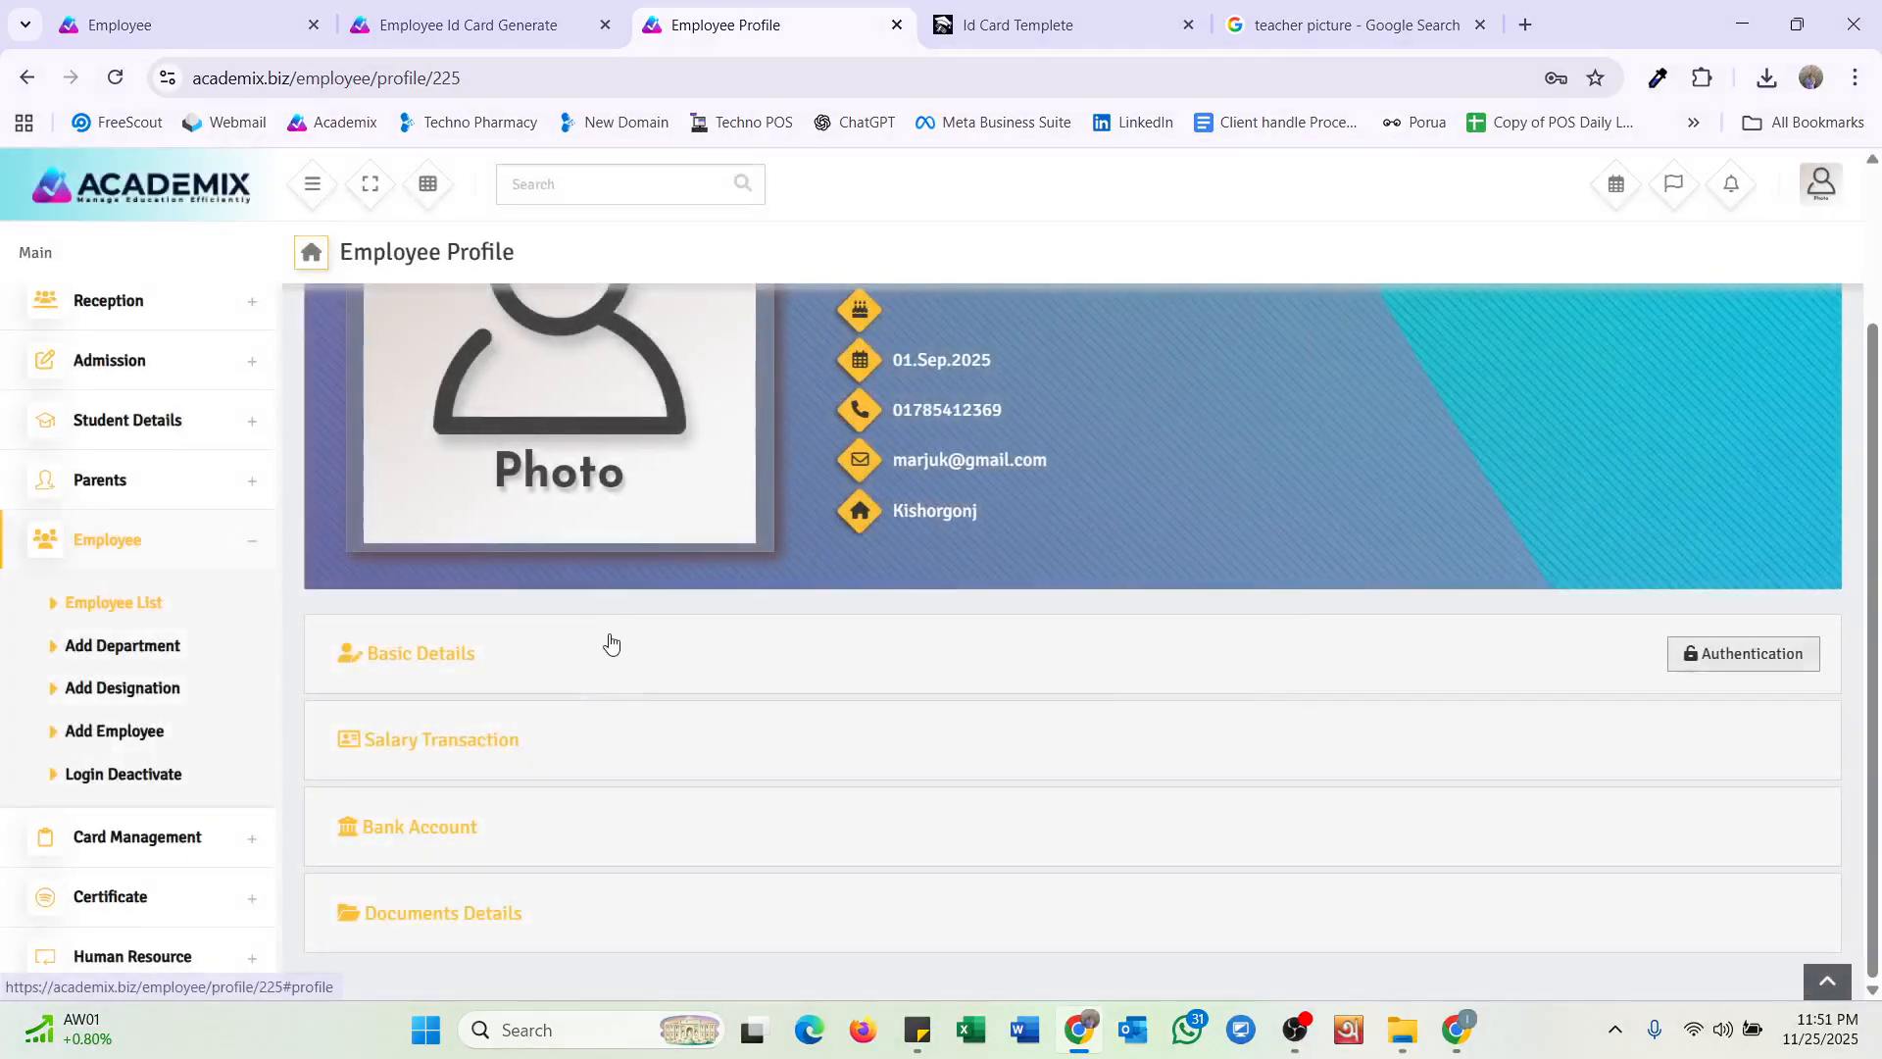
Expand Salary Transaction, Bank Account and Documents Details, cancelling the Add Bank and Add Documents forms.
{"action": "left_click", "coordinate": [477, 747]}
{"action": "scroll", "coordinate": [525, 592], "scroll_direction": "down", "scroll_amount": 2}
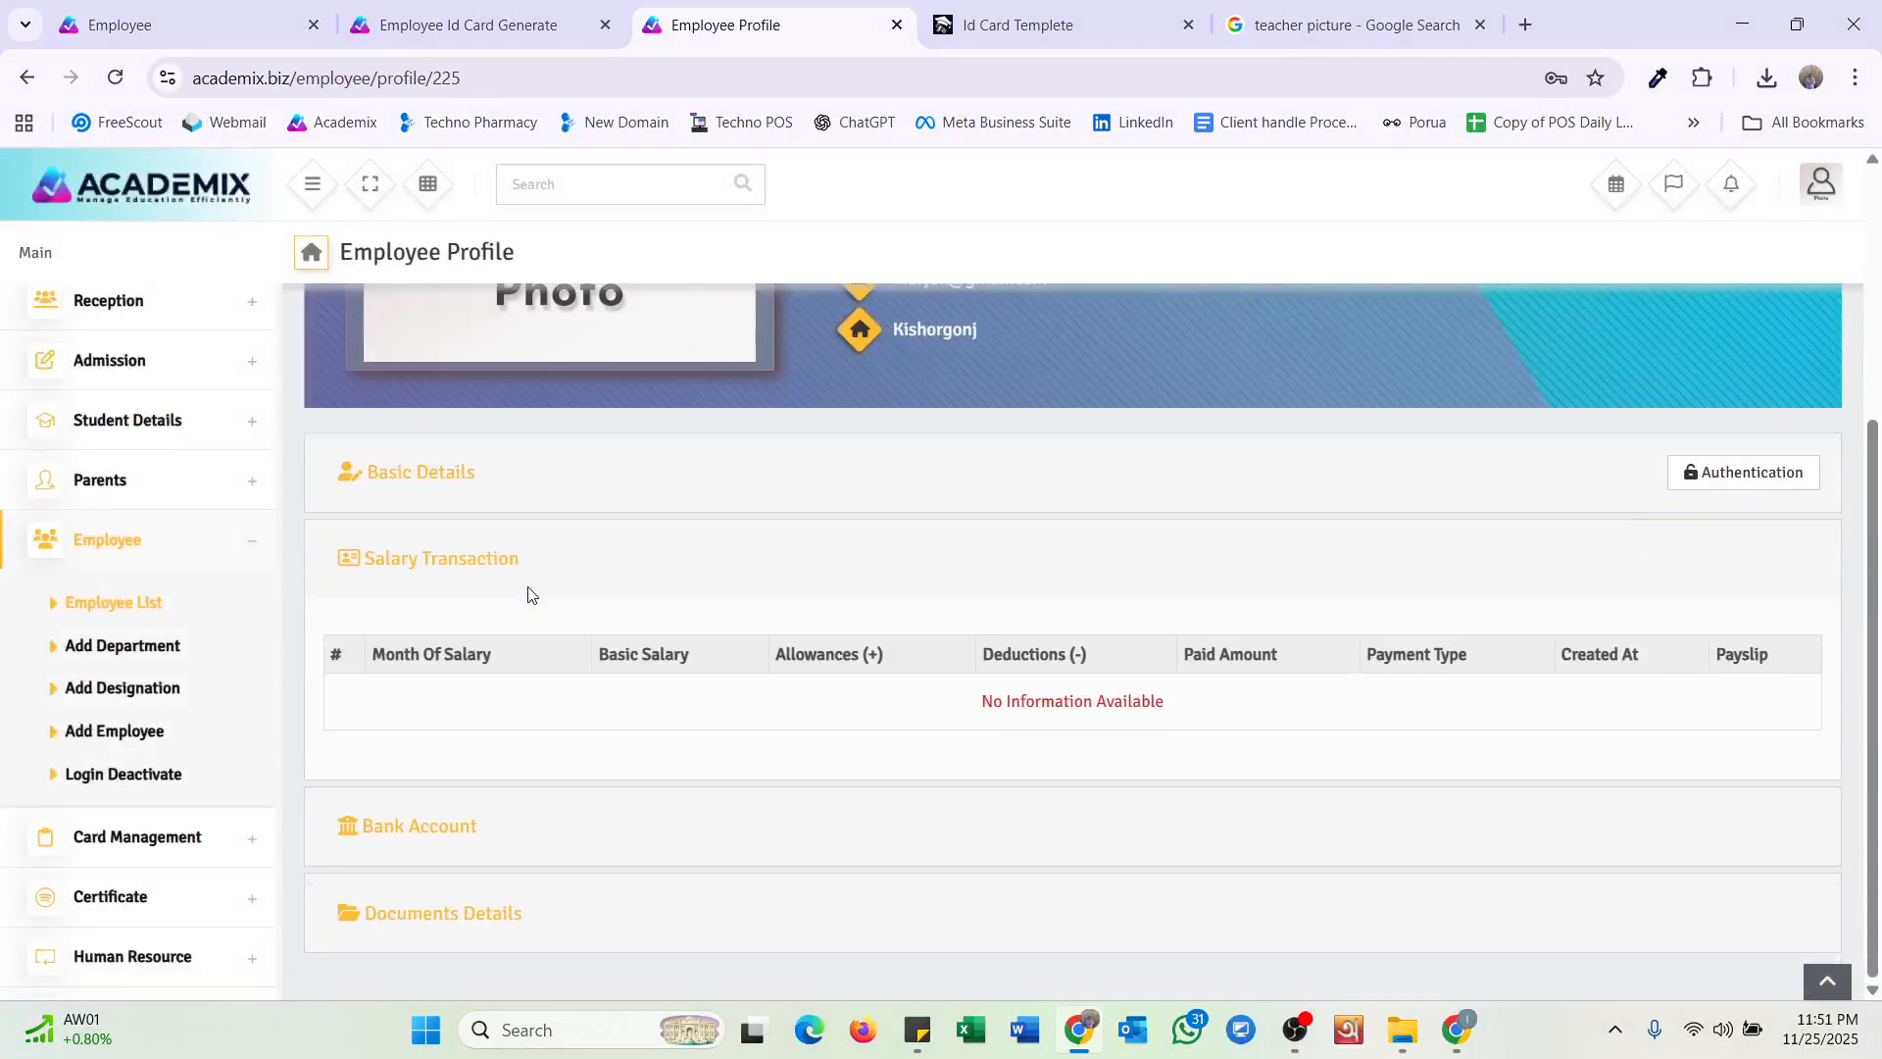
{"action": "left_click", "coordinate": [432, 849]}
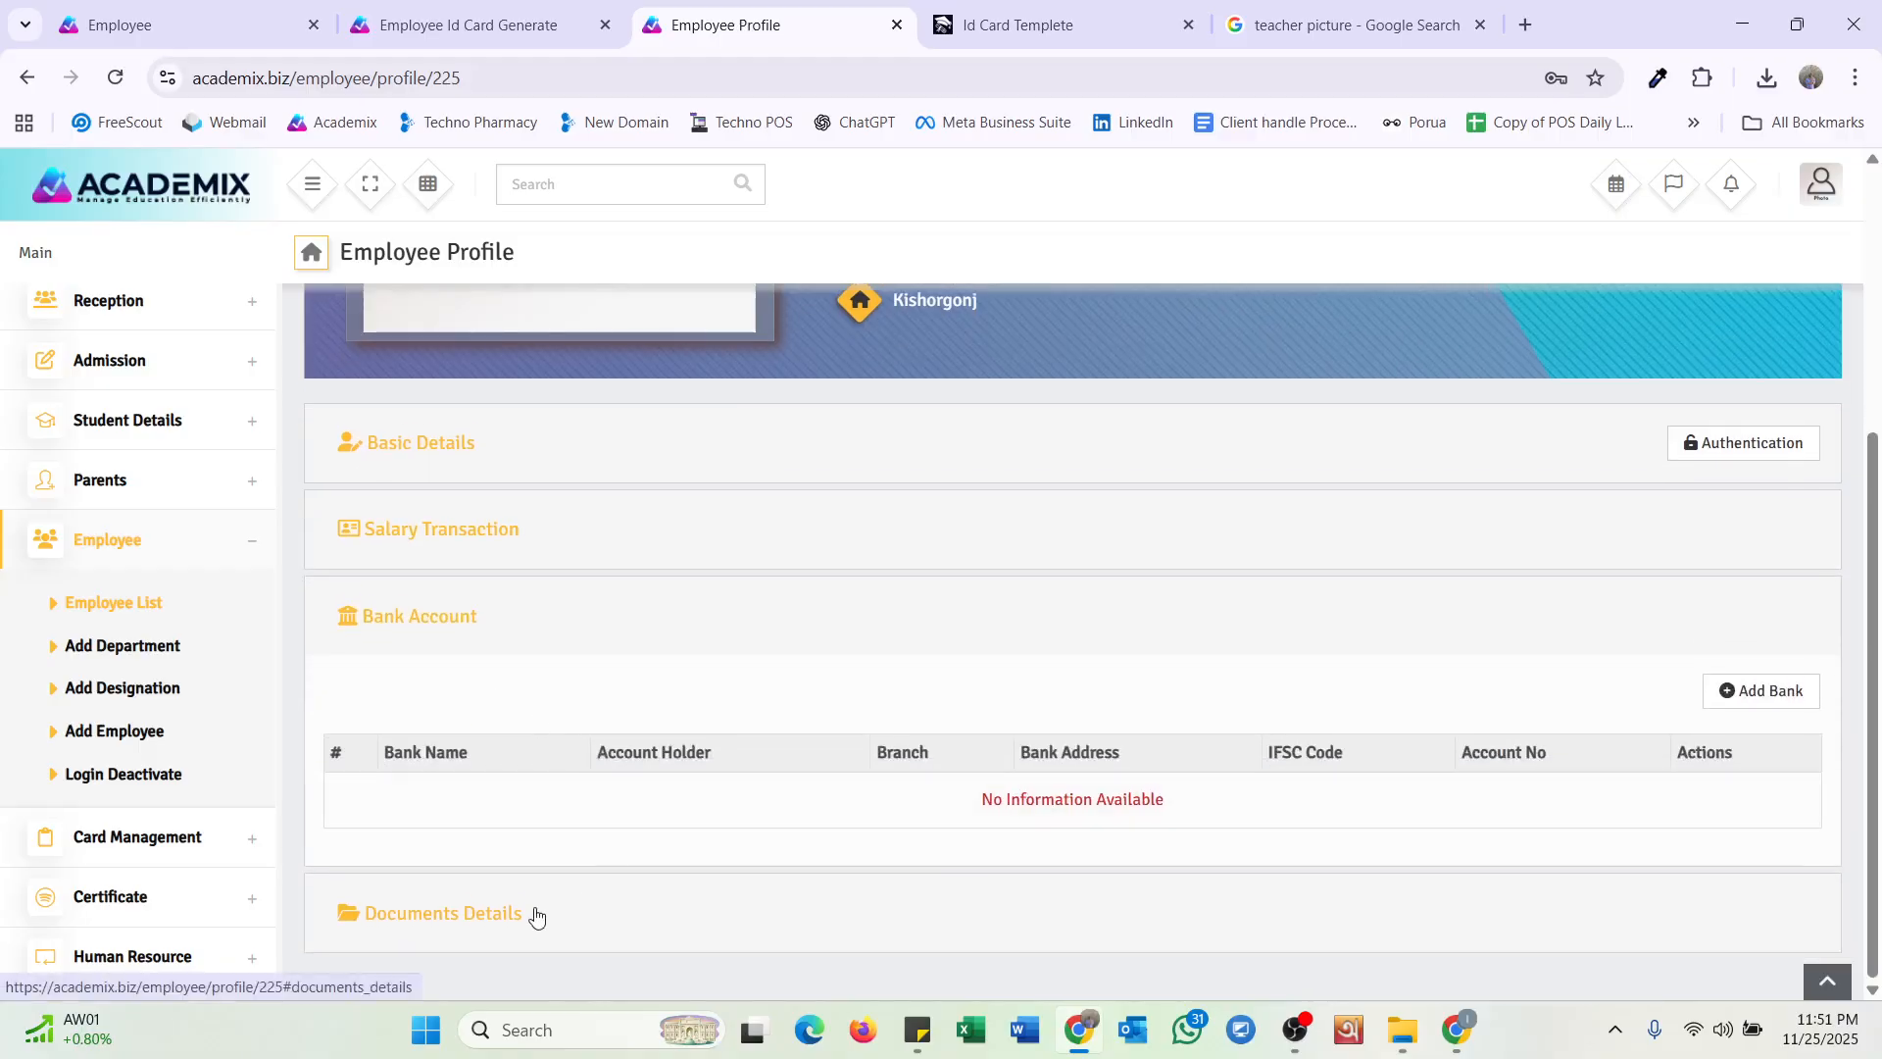
{"action": "left_click", "coordinate": [1751, 698]}
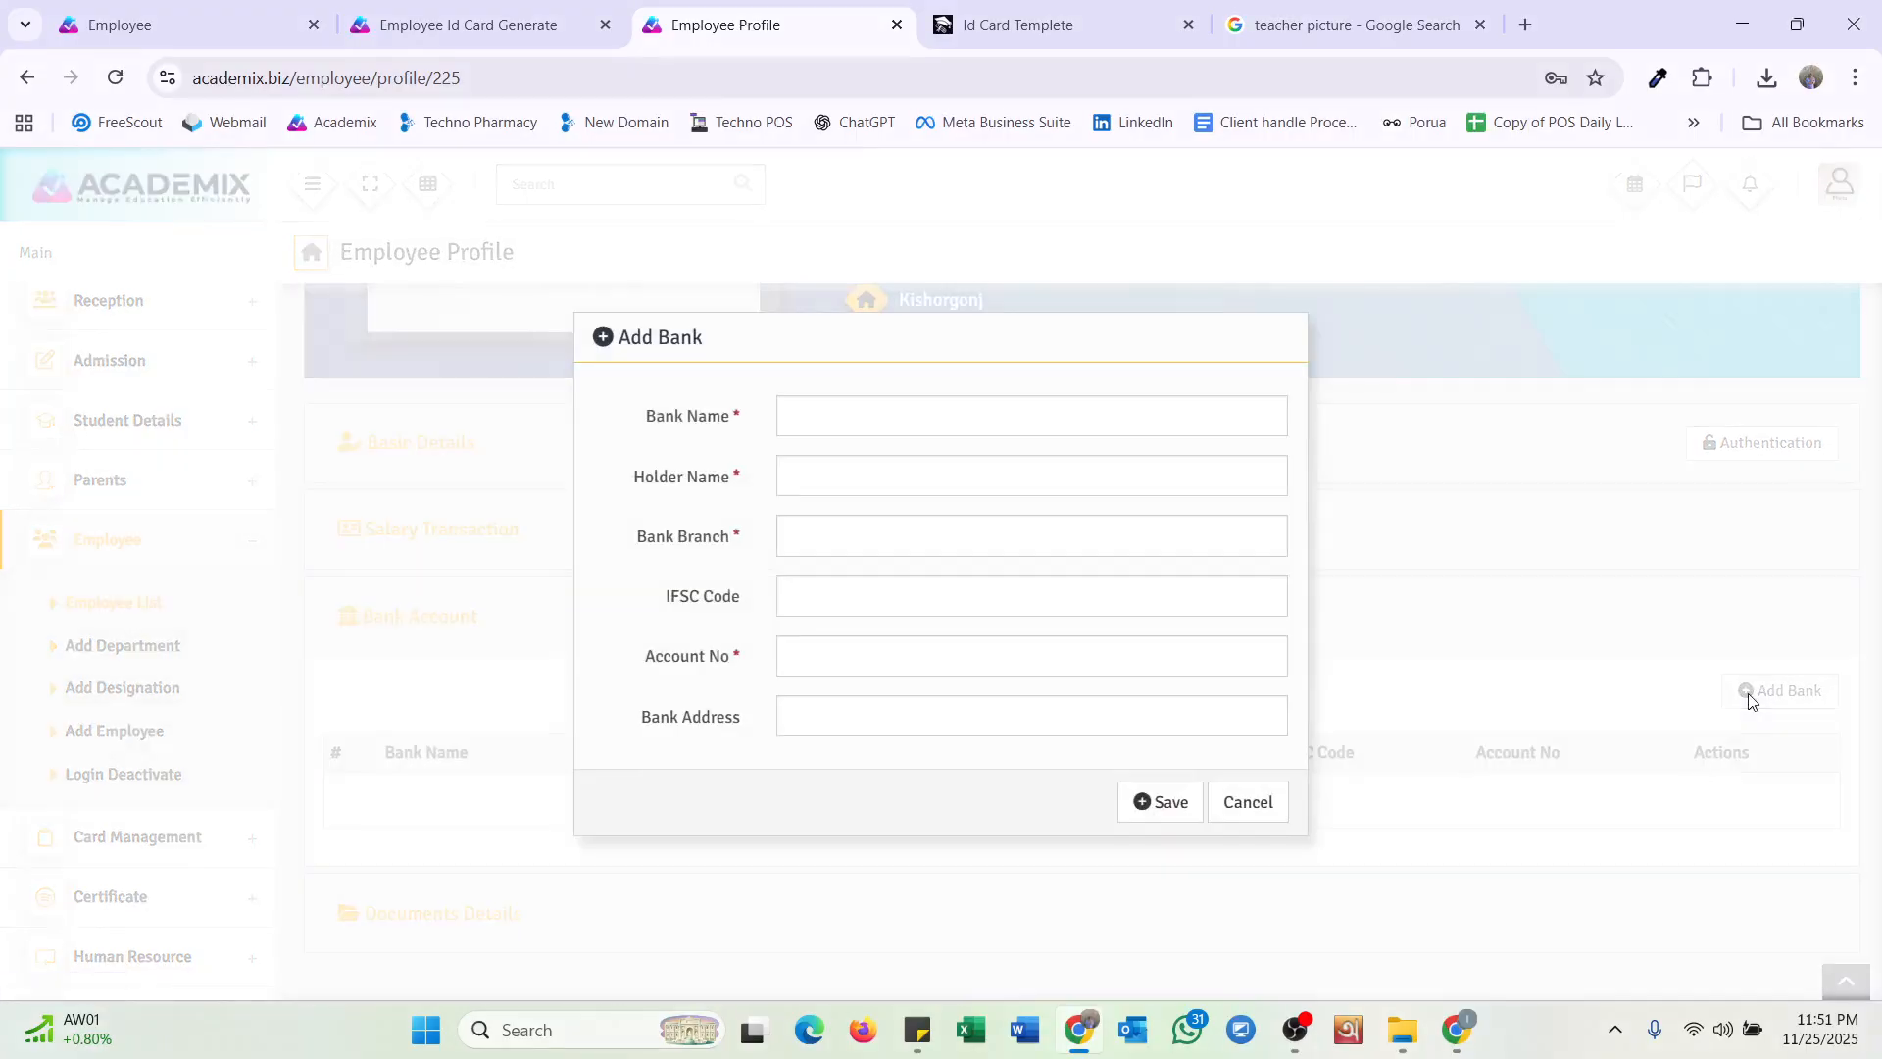
{"action": "left_click", "coordinate": [1254, 810]}
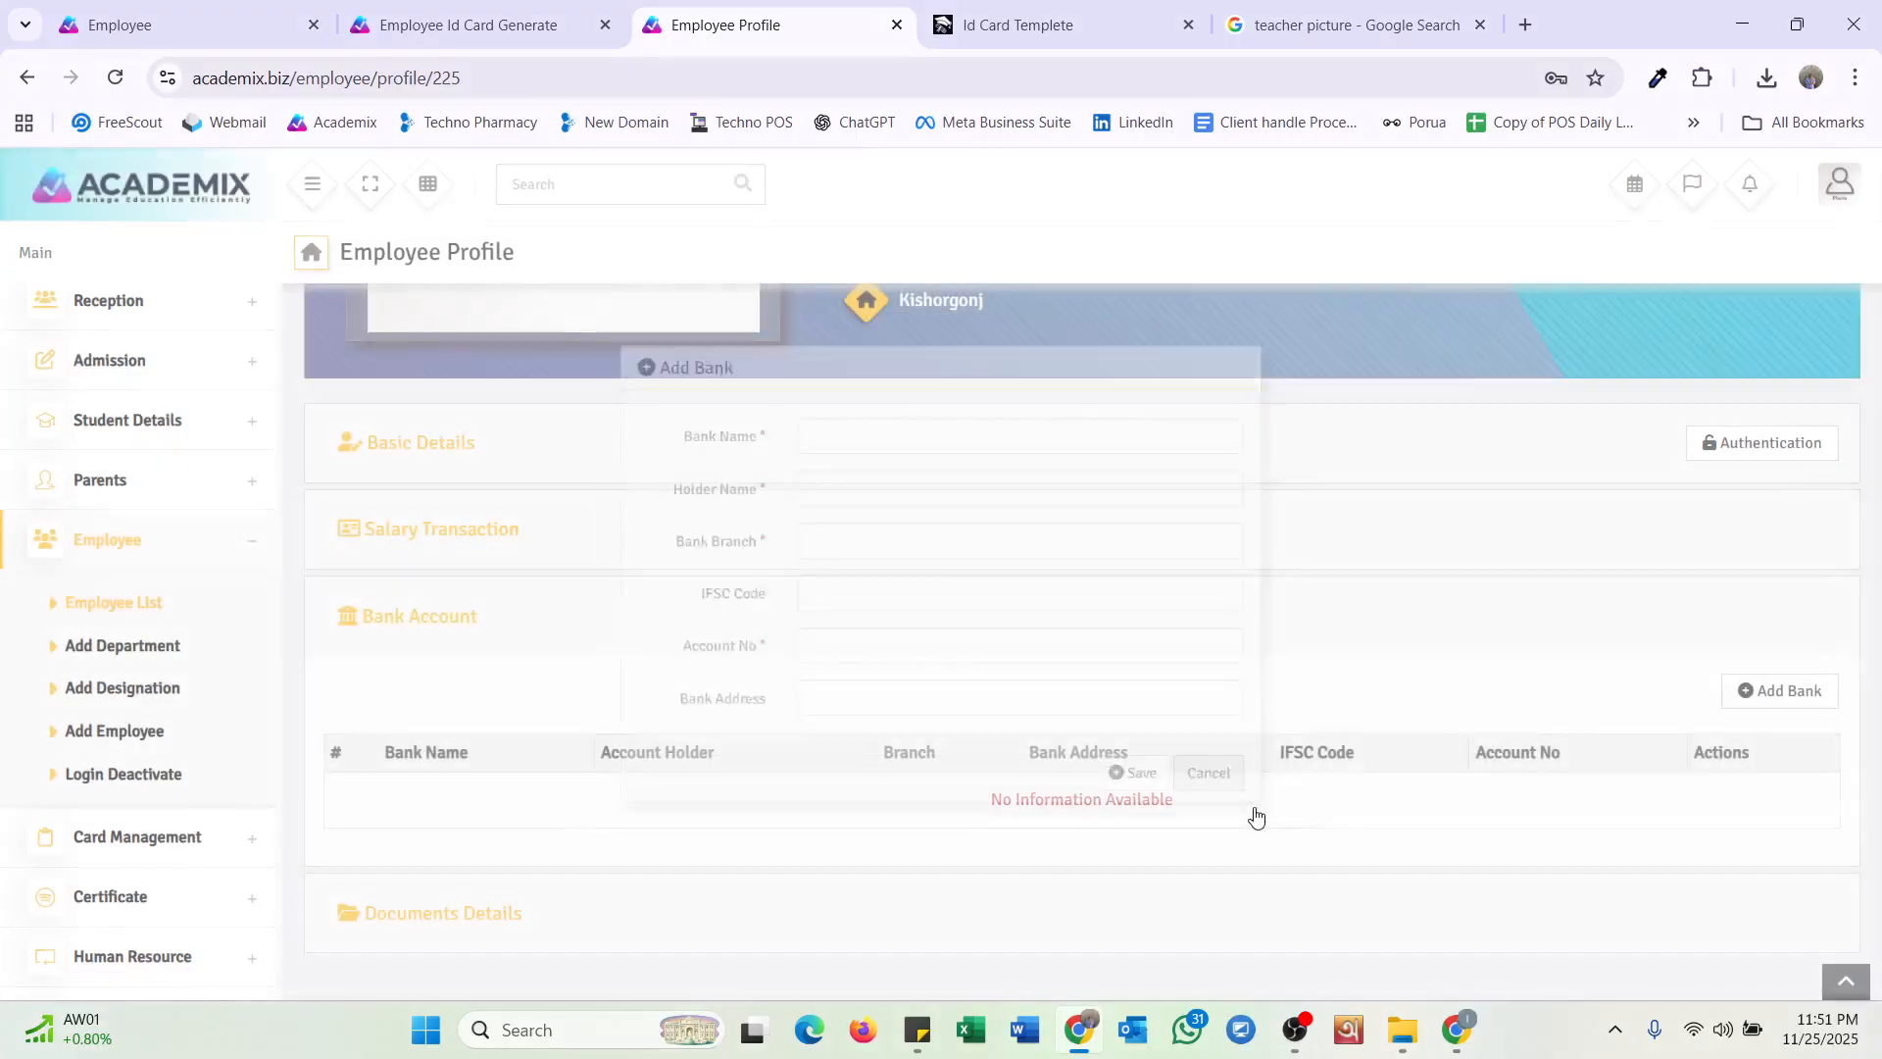
{"action": "left_click", "coordinate": [462, 915]}
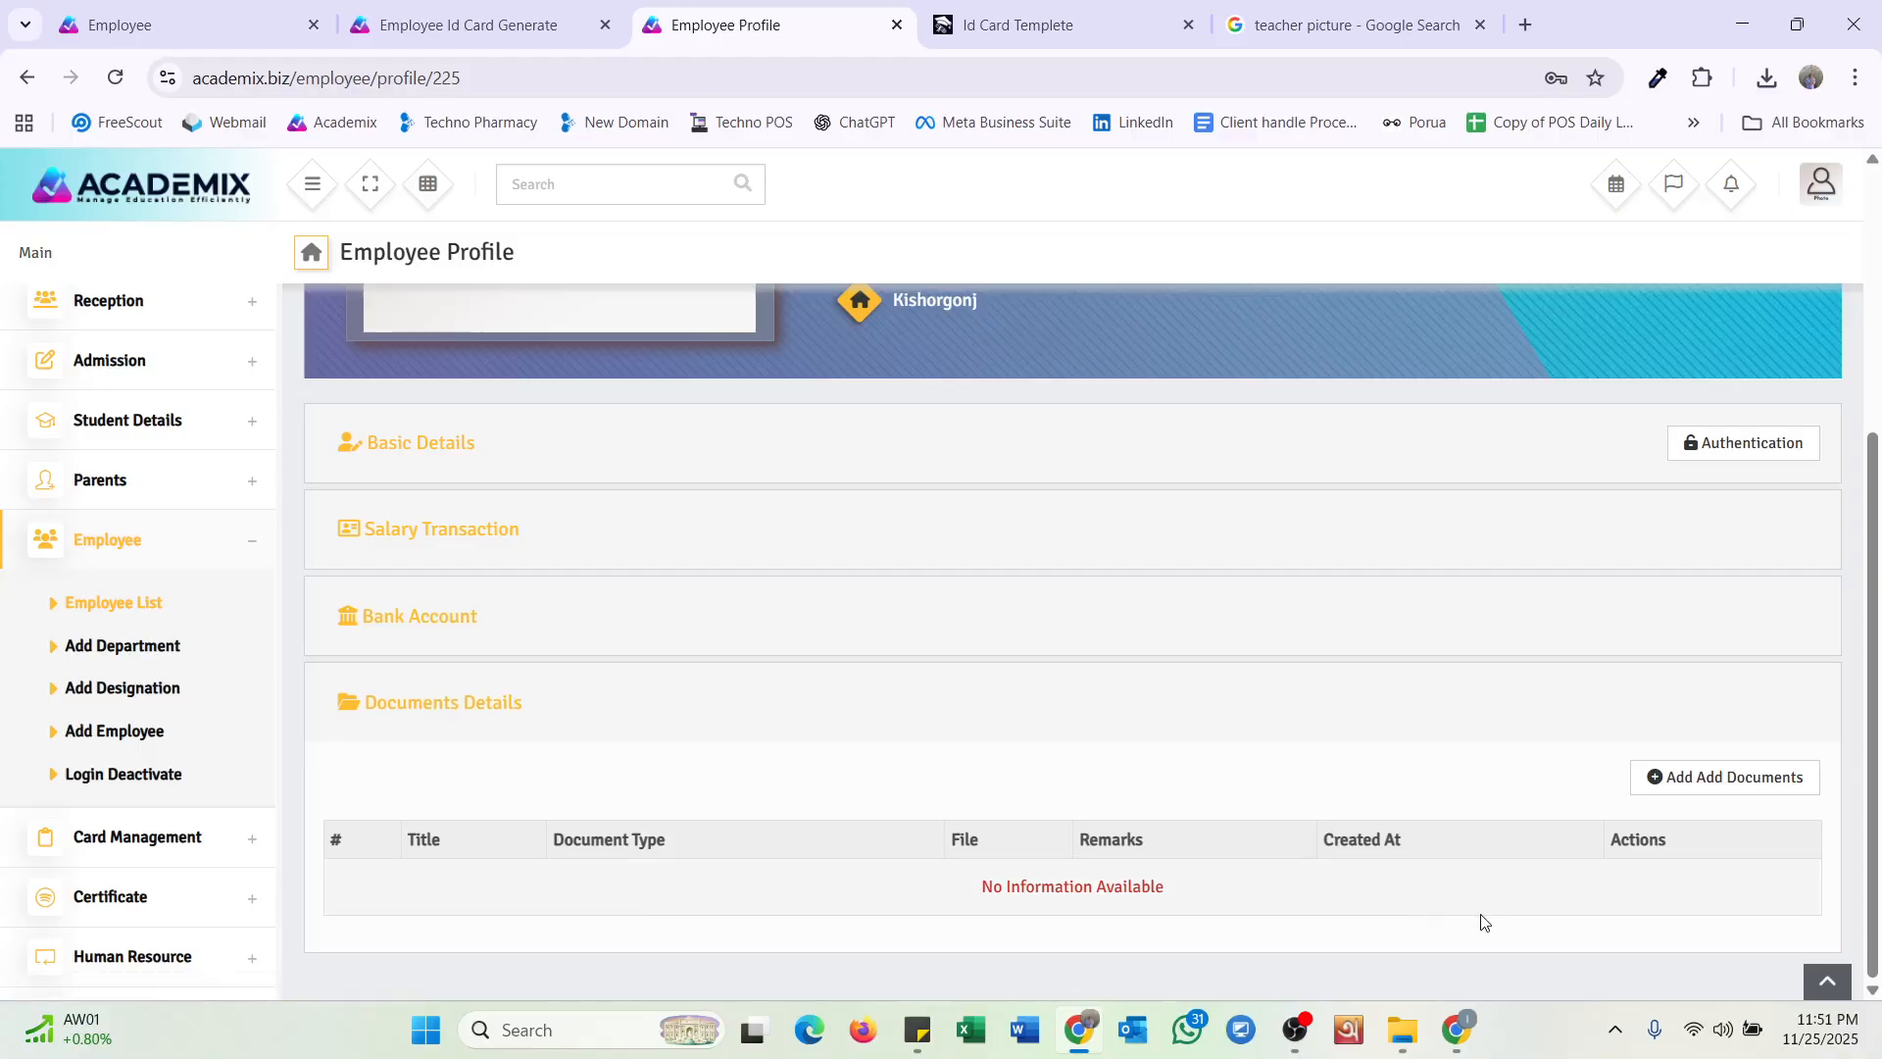
{"action": "left_click", "coordinate": [1688, 779]}
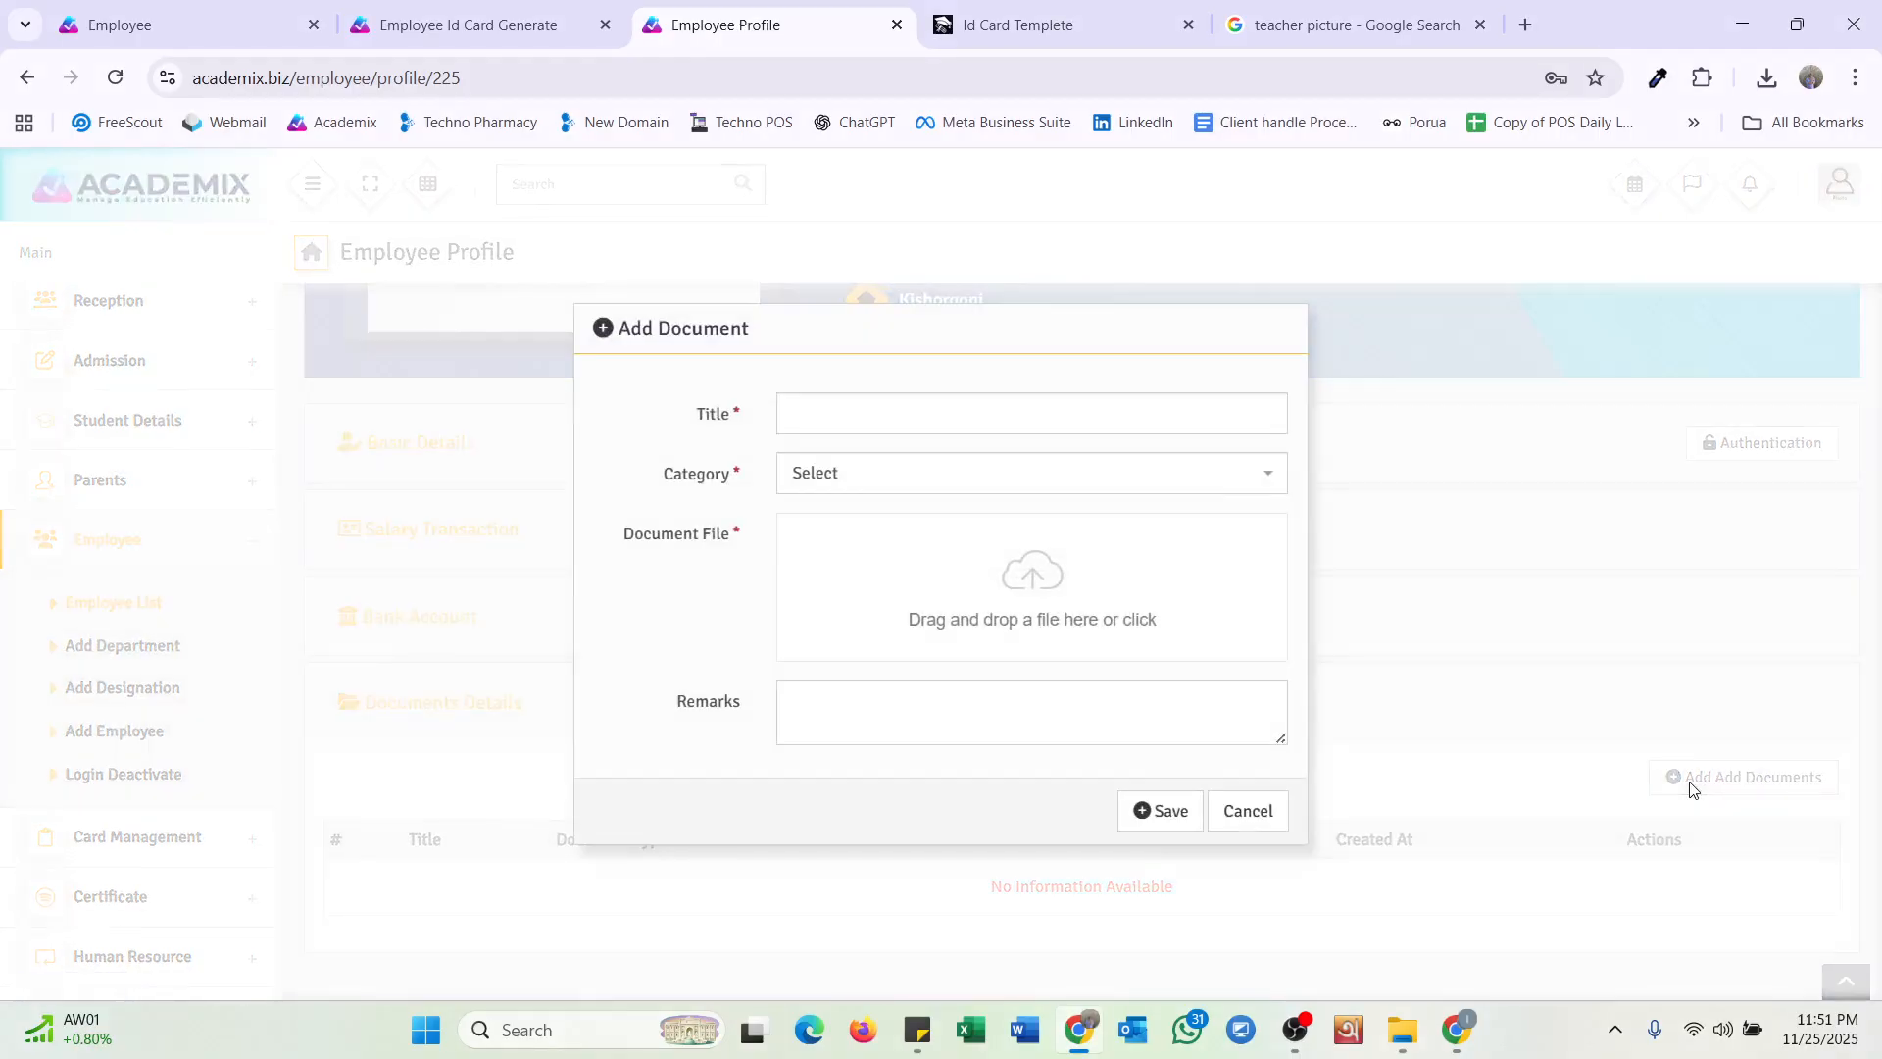
{"action": "left_click", "coordinate": [1248, 810]}
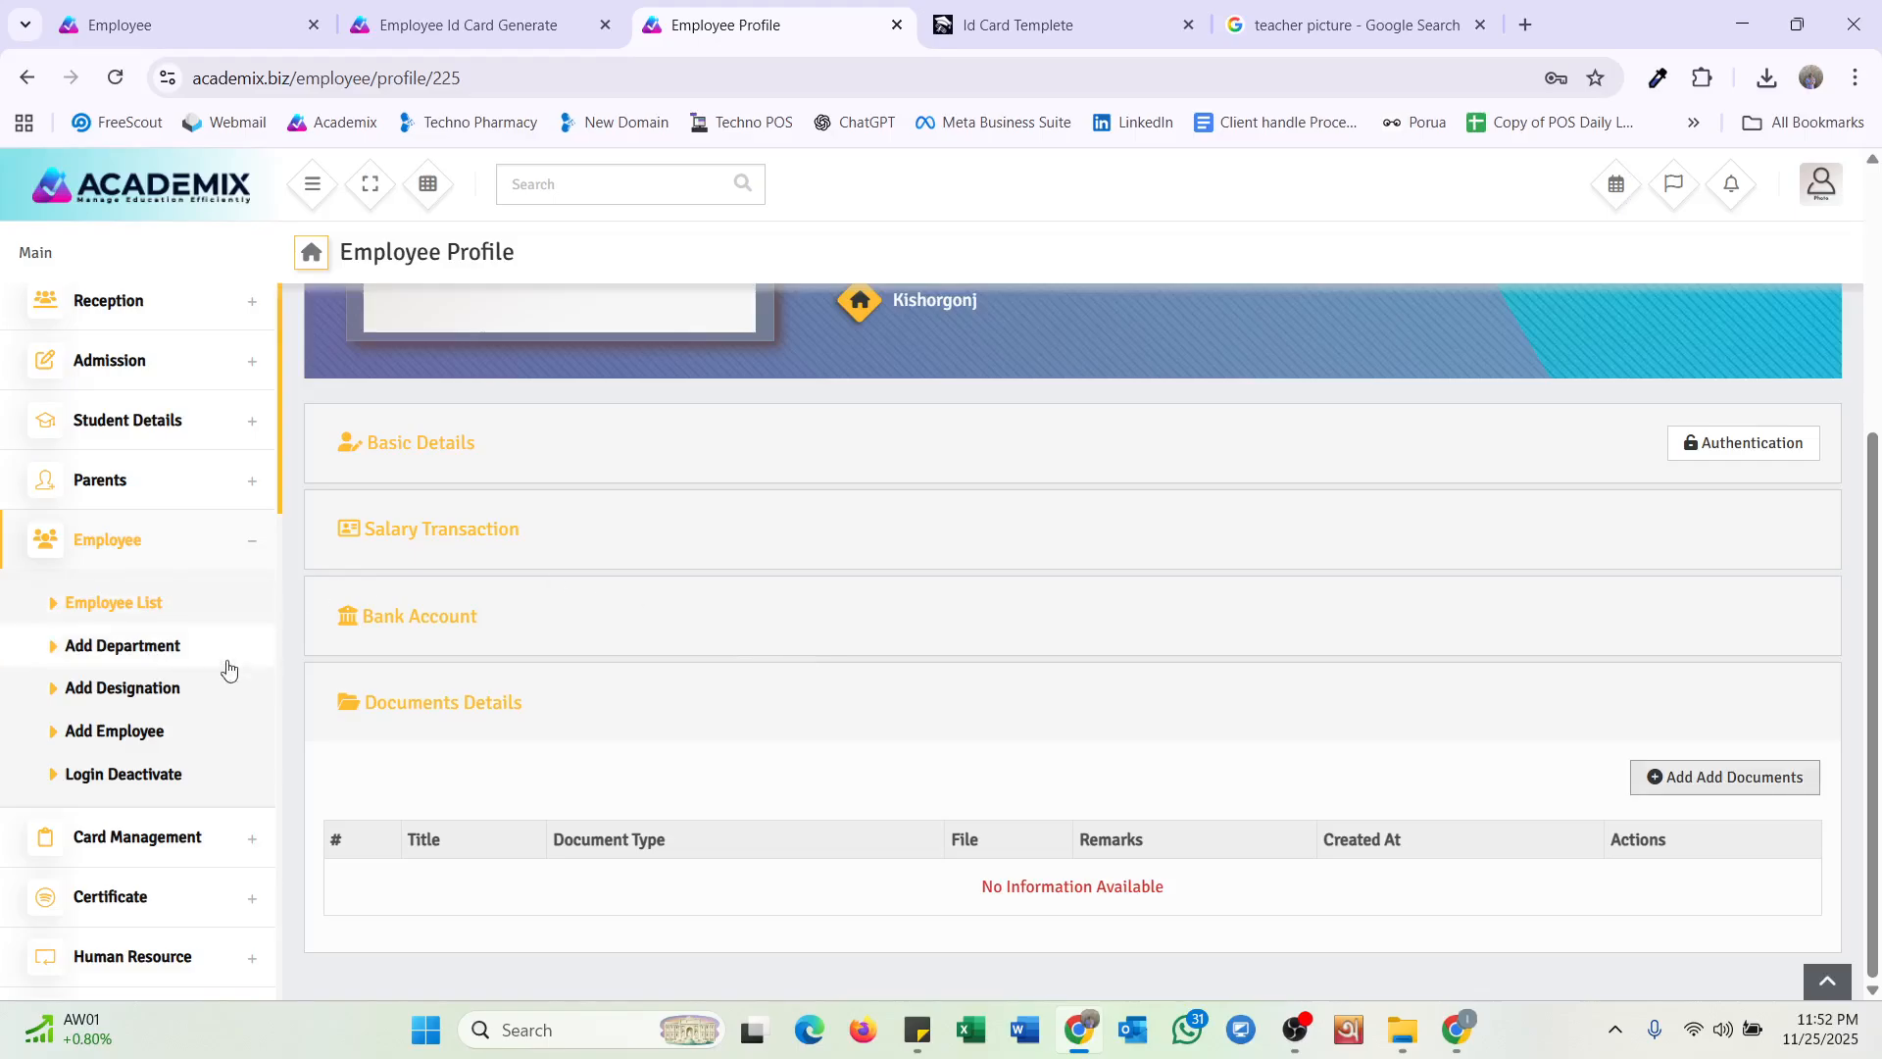
Filter the Login Deactivate page by the DemoAdmin role.
{"action": "left_click", "coordinate": [171, 774]}
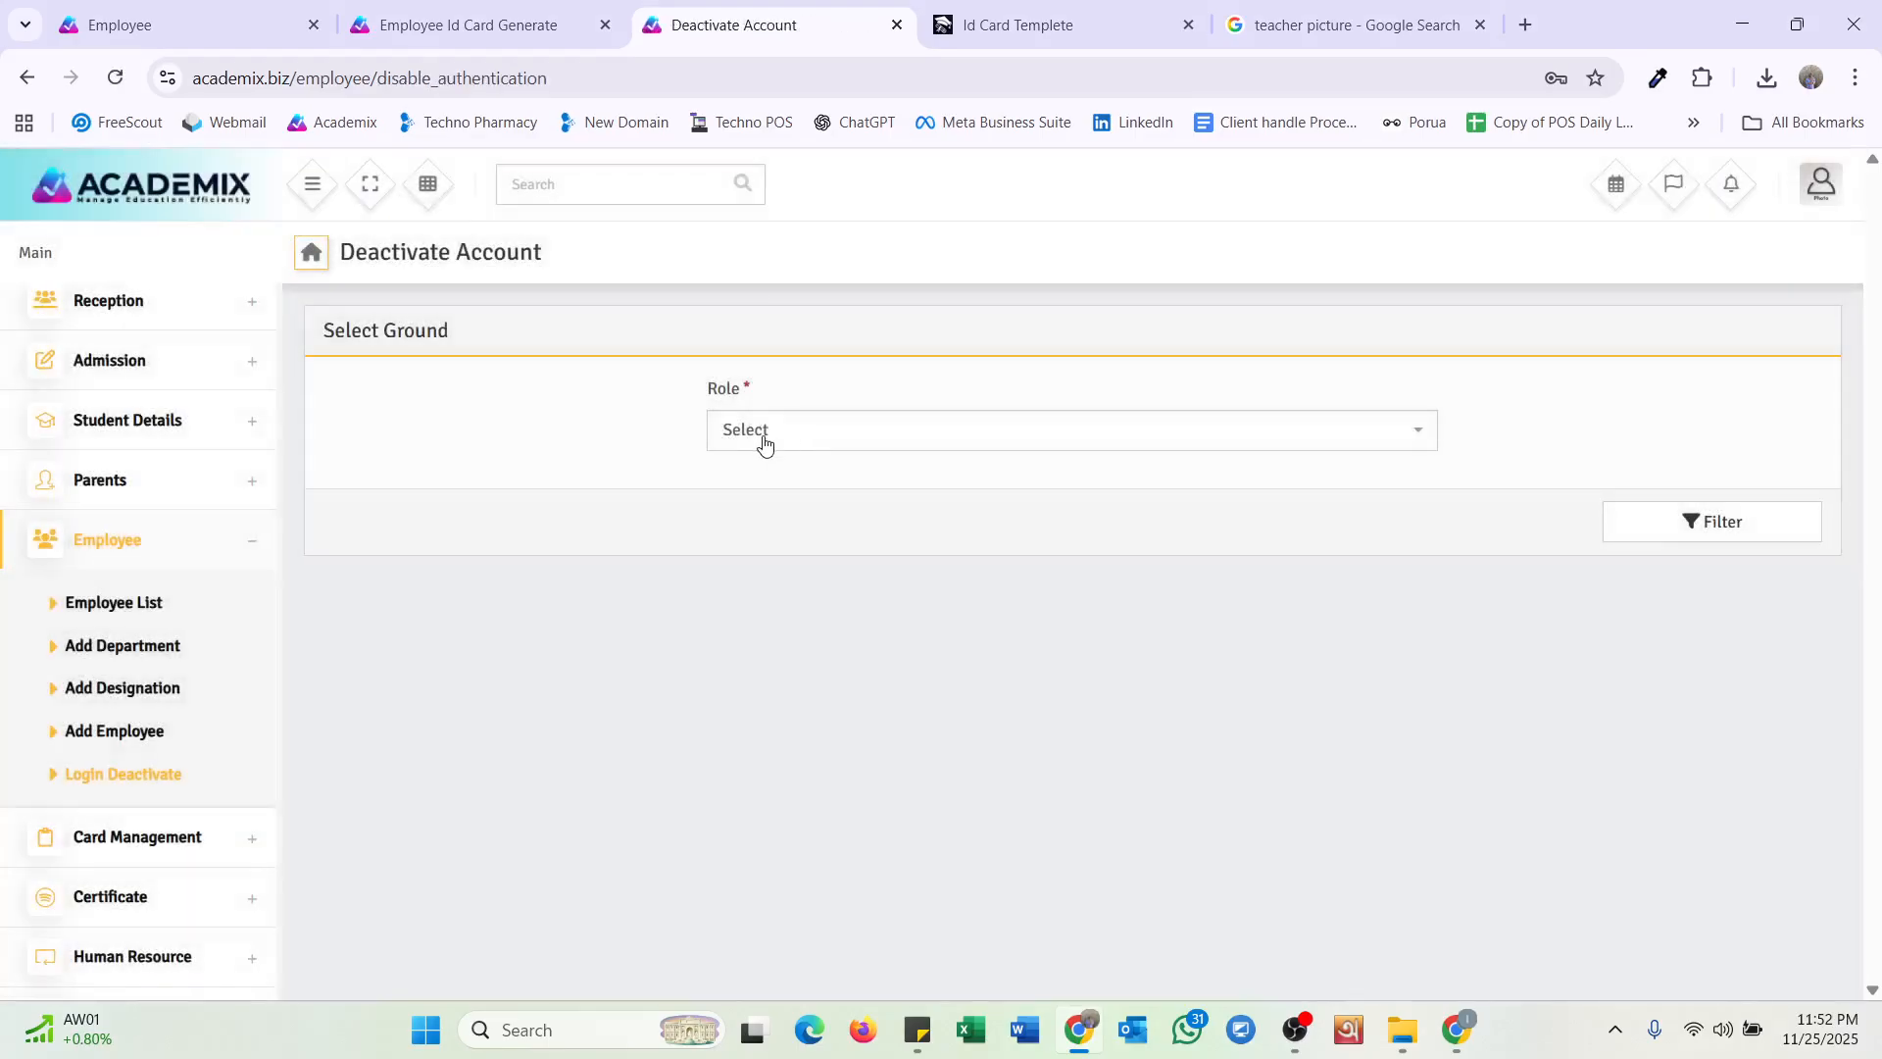
{"action": "left_click", "coordinate": [763, 440]}
{"action": "left_click", "coordinate": [785, 555]}
{"action": "left_click", "coordinate": [1147, 441]}
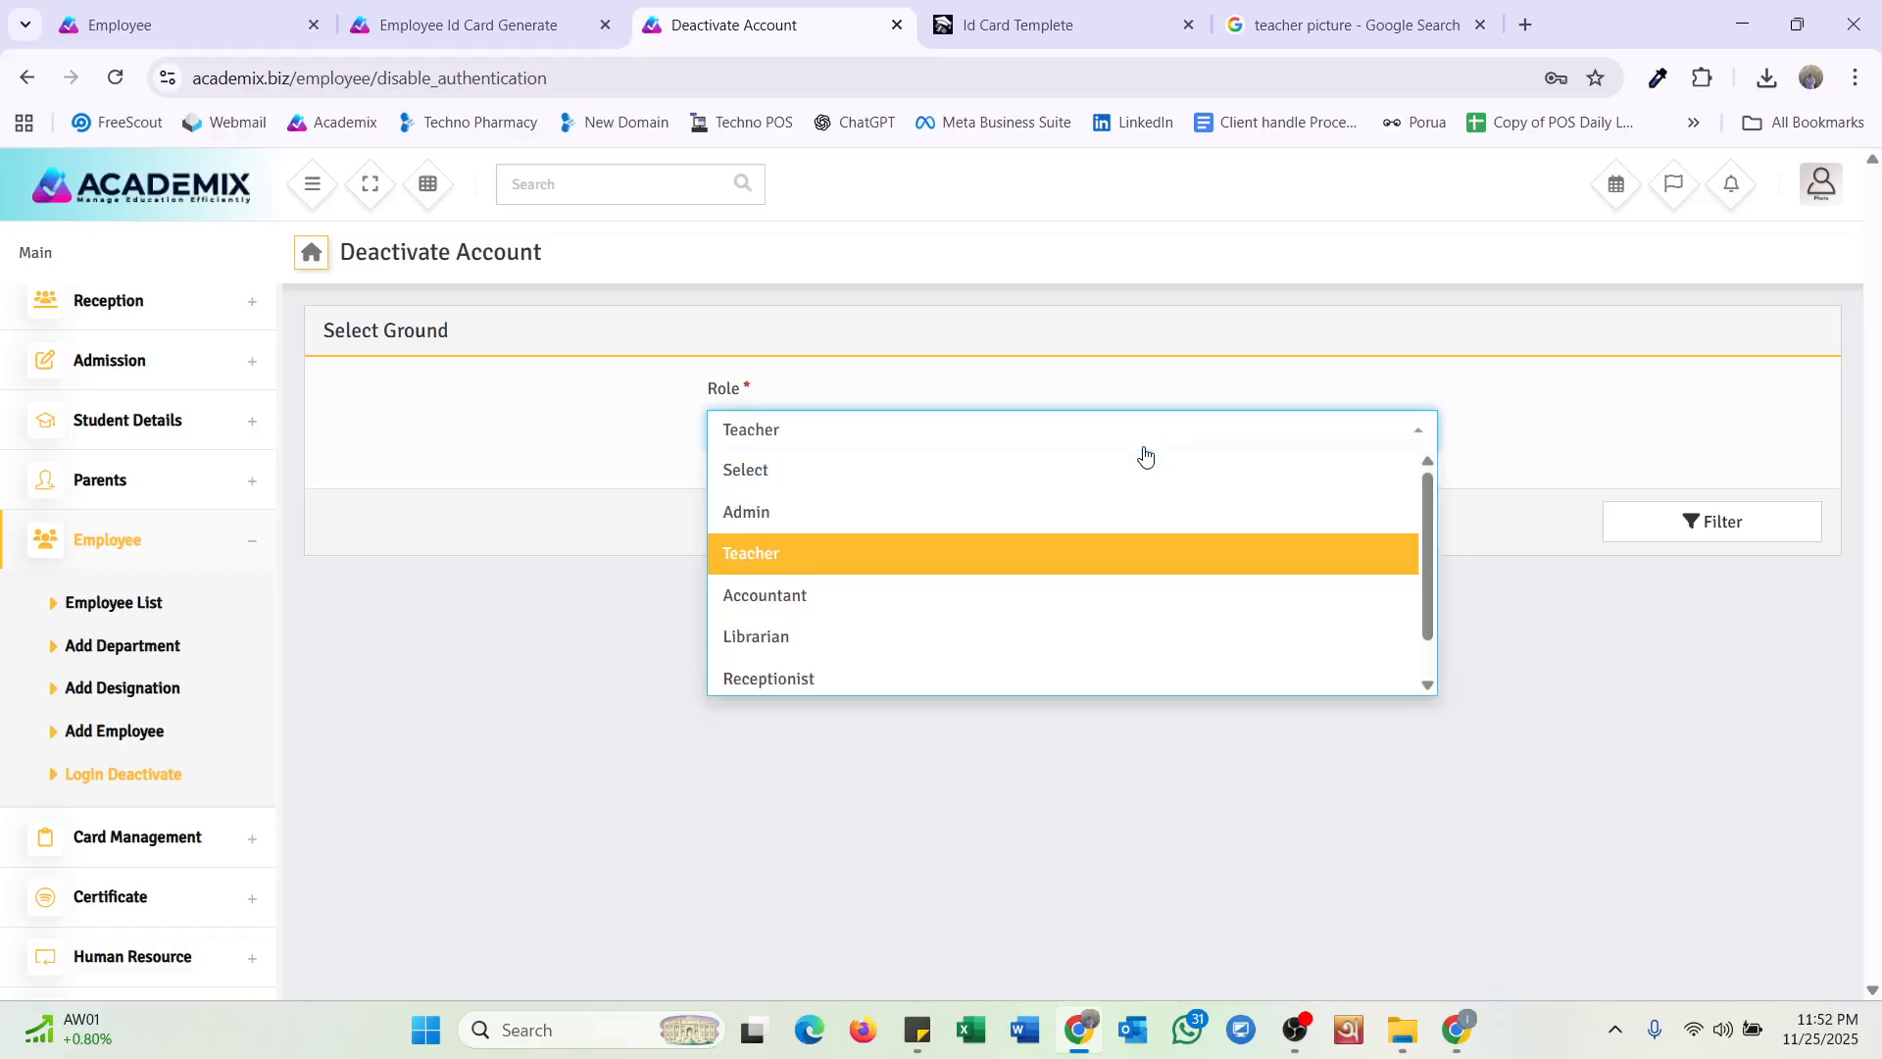
{"action": "scroll", "coordinate": [883, 637], "scroll_direction": "down", "scroll_amount": 1}
{"action": "left_click", "coordinate": [849, 676]}
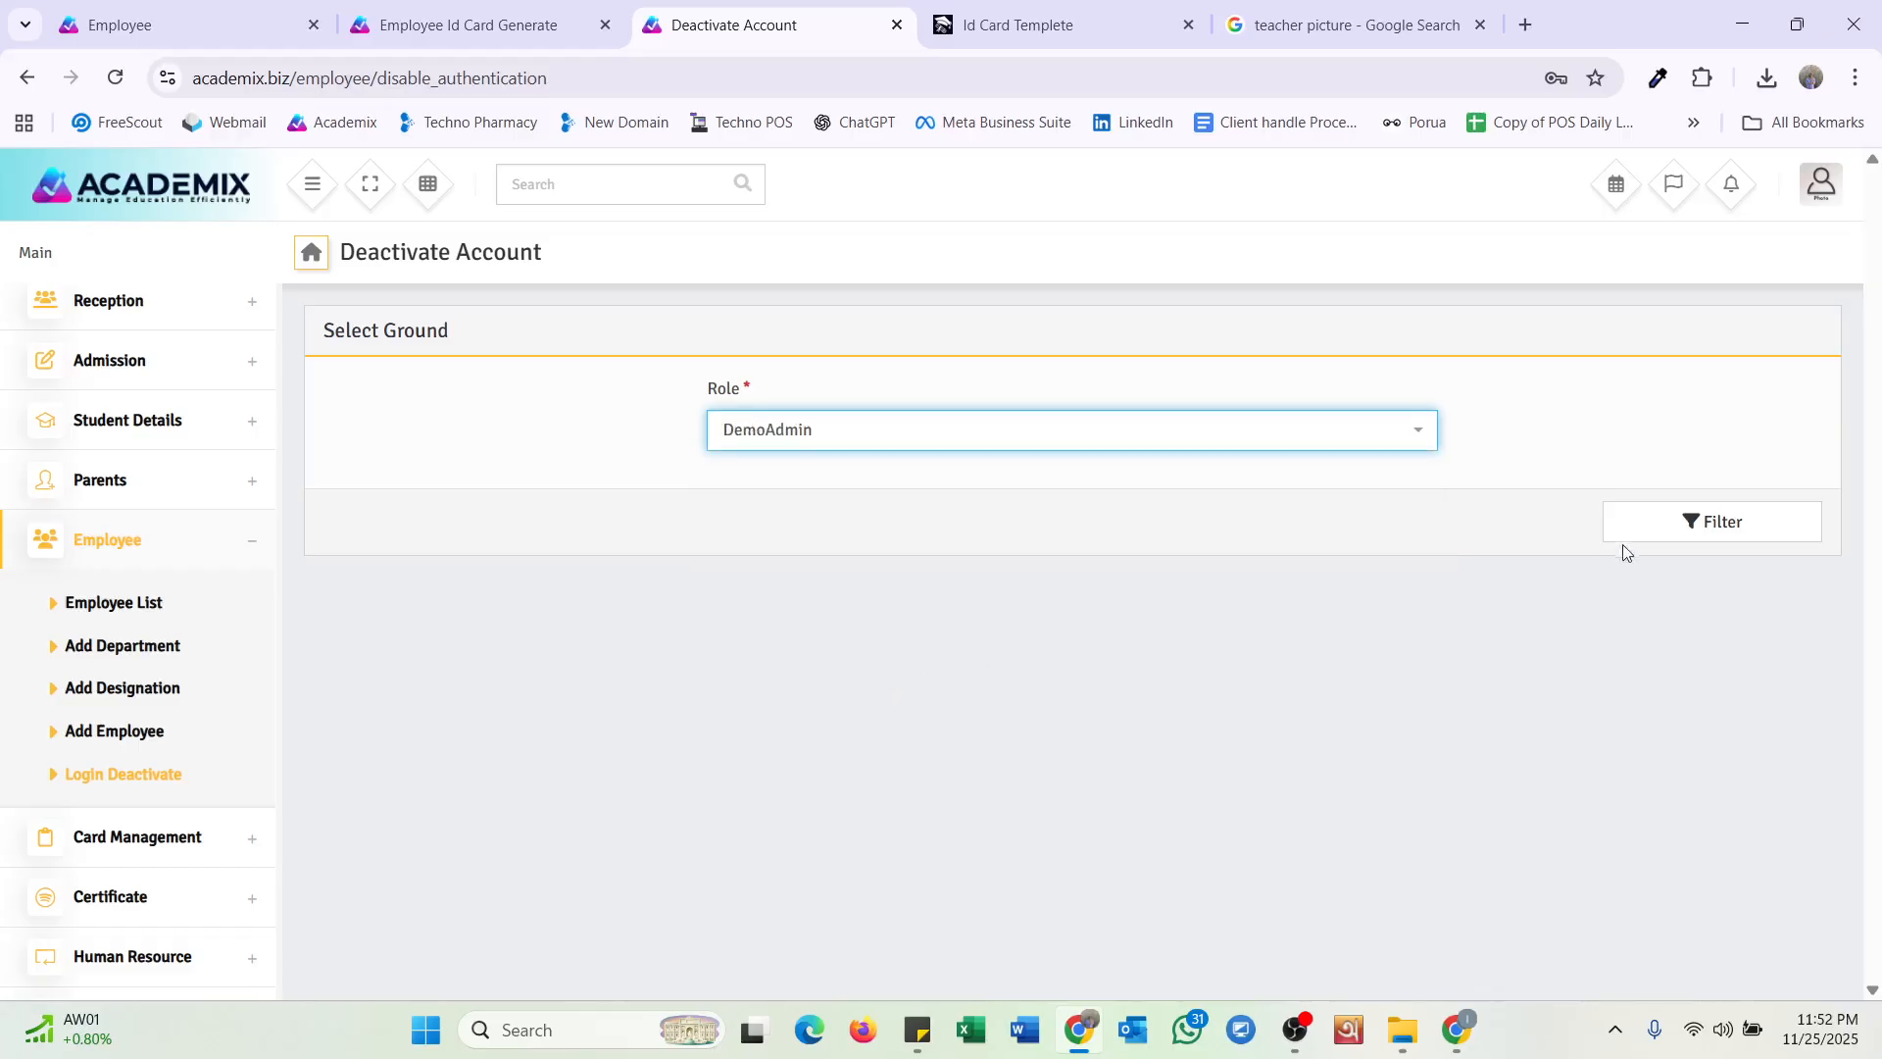
{"action": "left_click", "coordinate": [1713, 529]}
{"action": "scroll", "coordinate": [1041, 700], "scroll_direction": "down", "scroll_amount": 1}
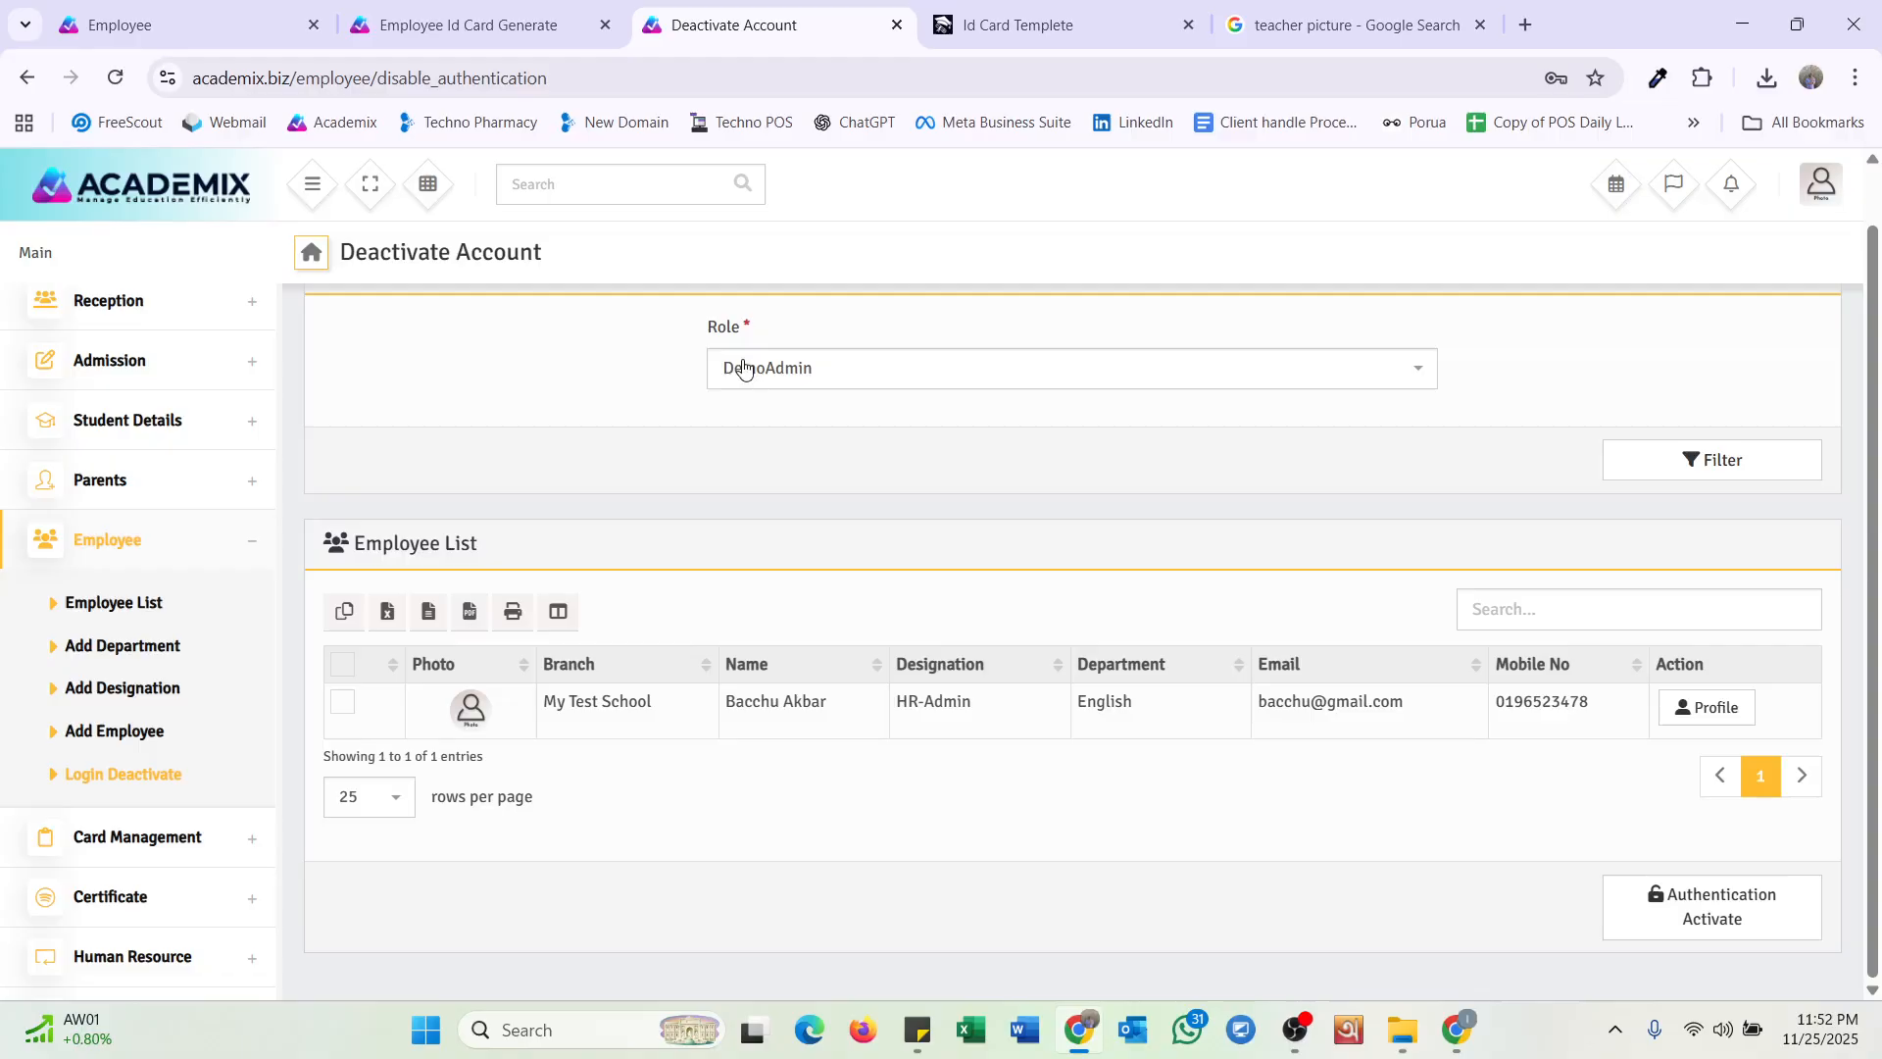